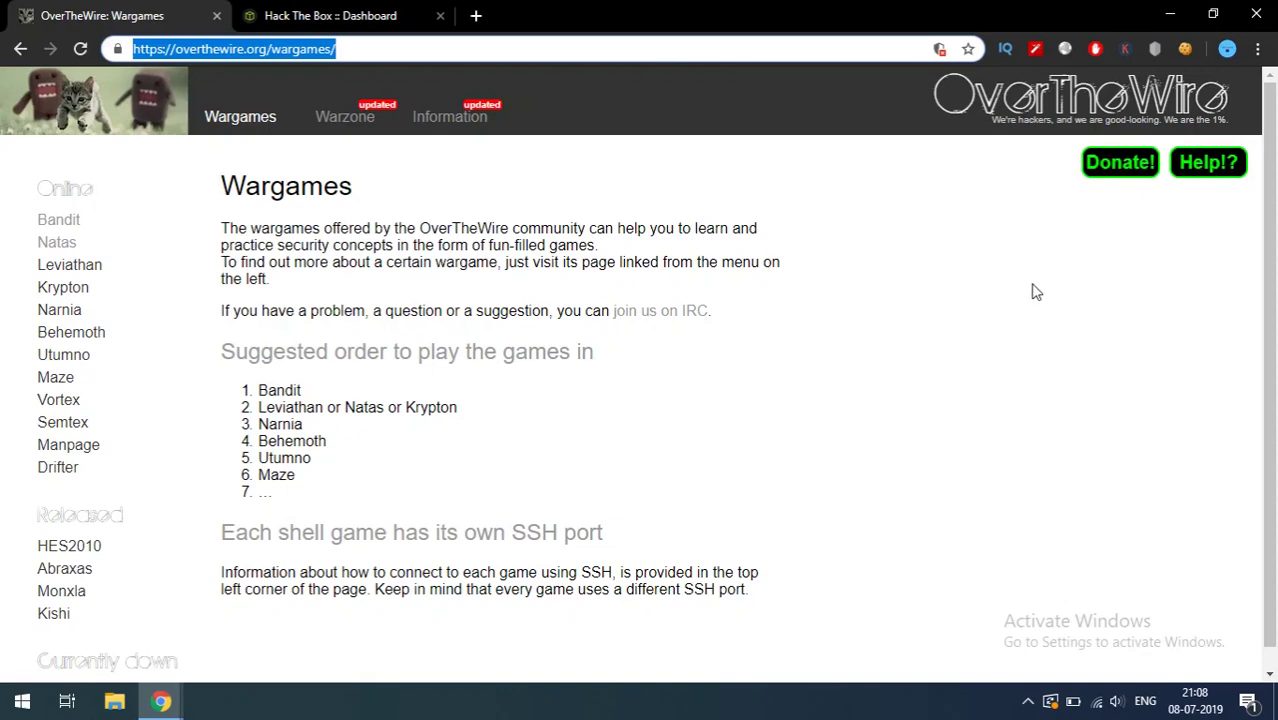
Check the overthewire.org/wargames address, then open the Bandit wargame from the sidebar.
{"action": "left_click", "coordinate": [1032, 291]}
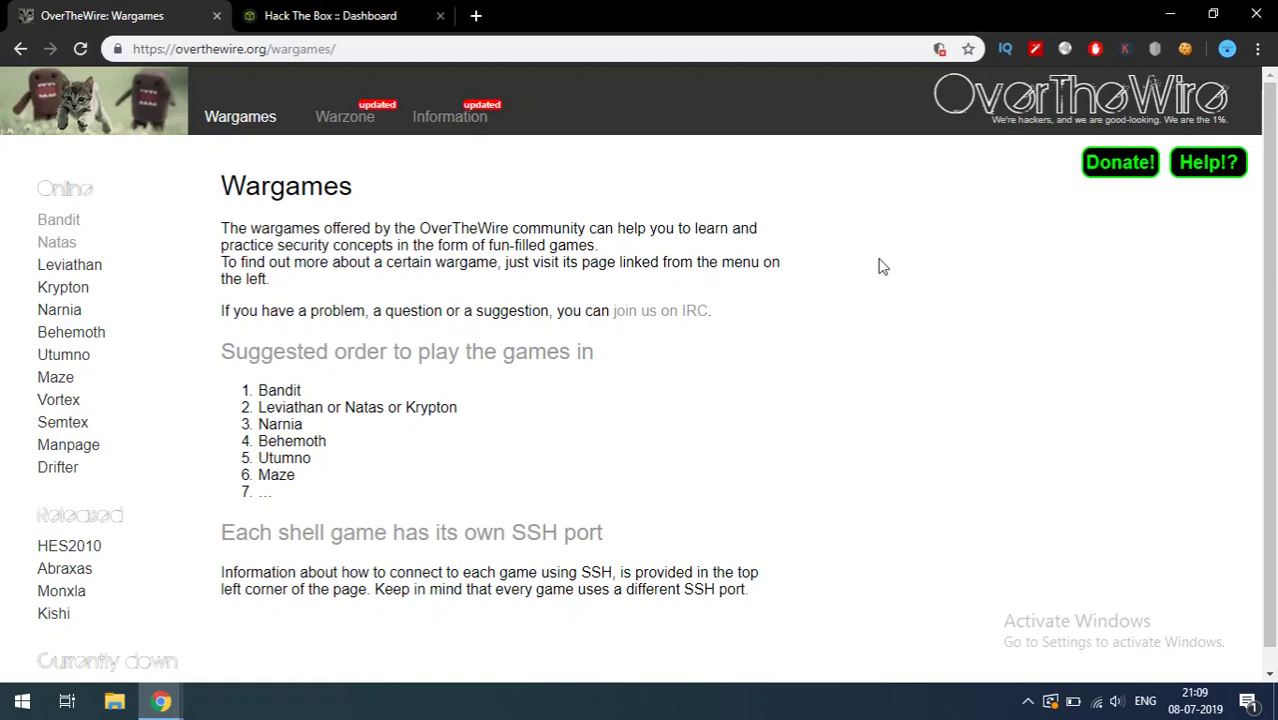
{"action": "left_click", "coordinate": [408, 42]}
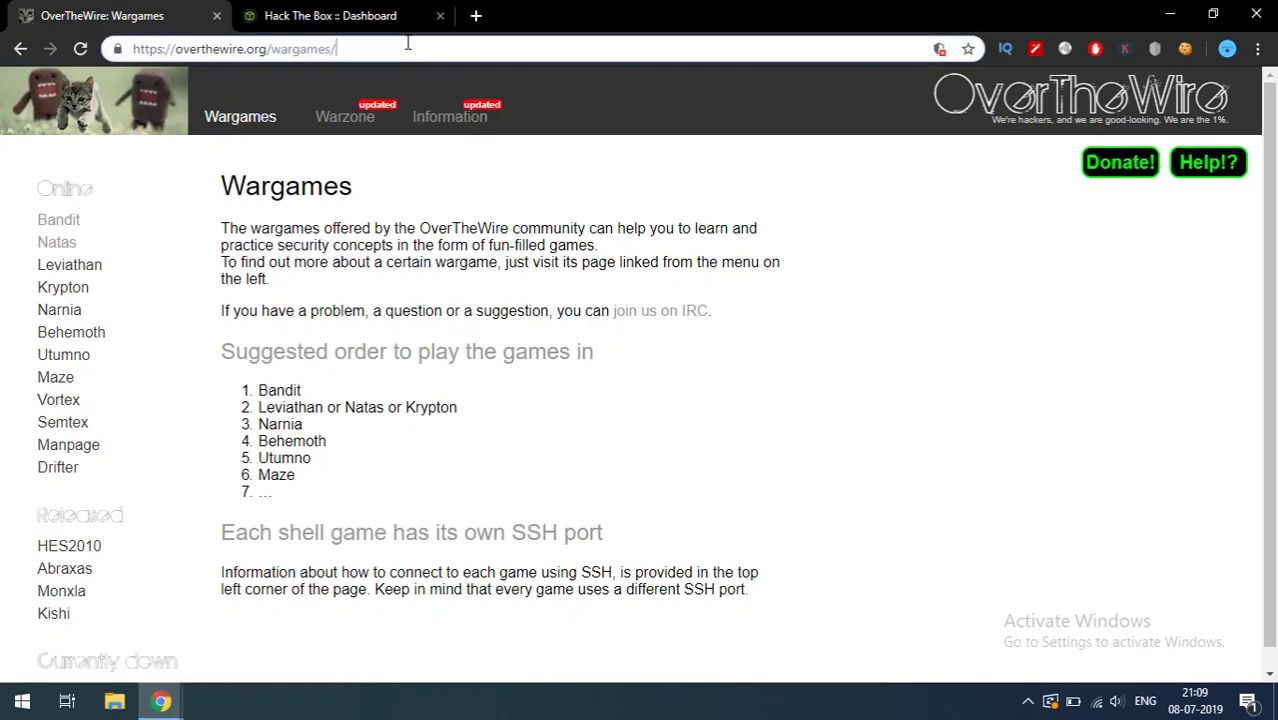
{"action": "left_click", "coordinate": [272, 48]}
{"action": "left_click_drag", "start_coordinate": [340, 48], "coordinate": [134, 48]}
{"action": "left_click", "coordinate": [869, 238]}
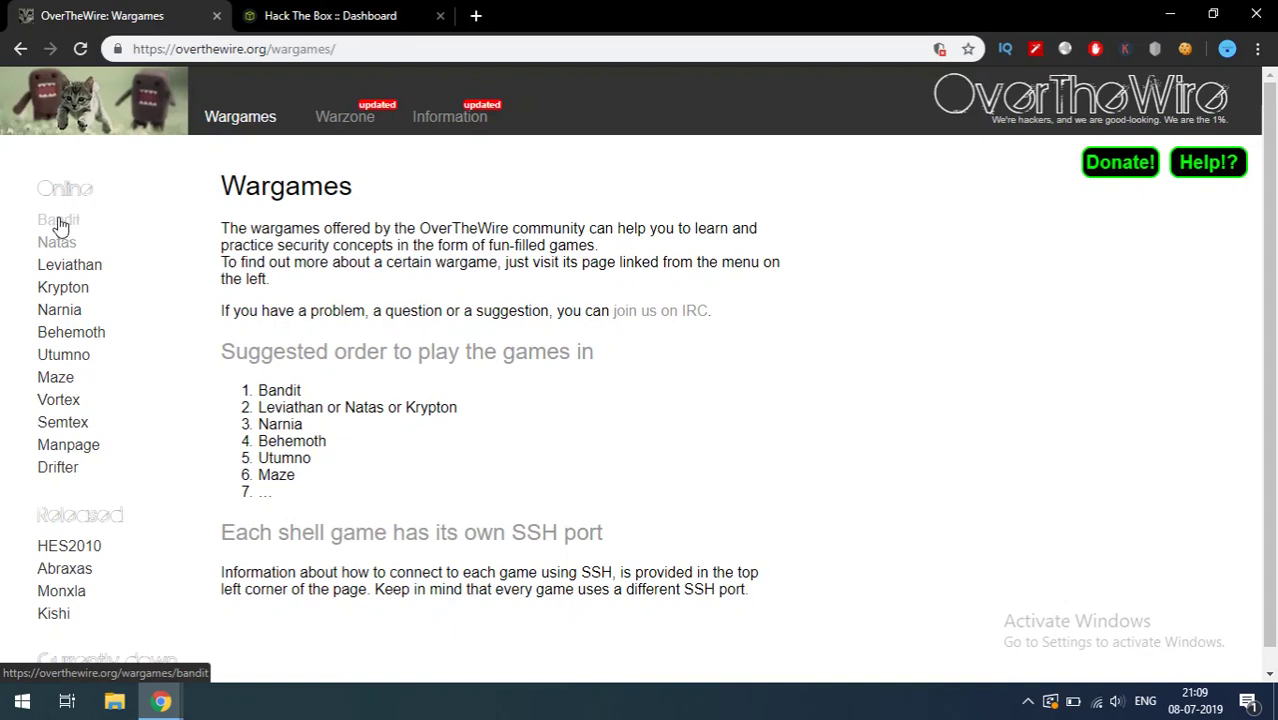
{"action": "left_click", "coordinate": [60, 222]}
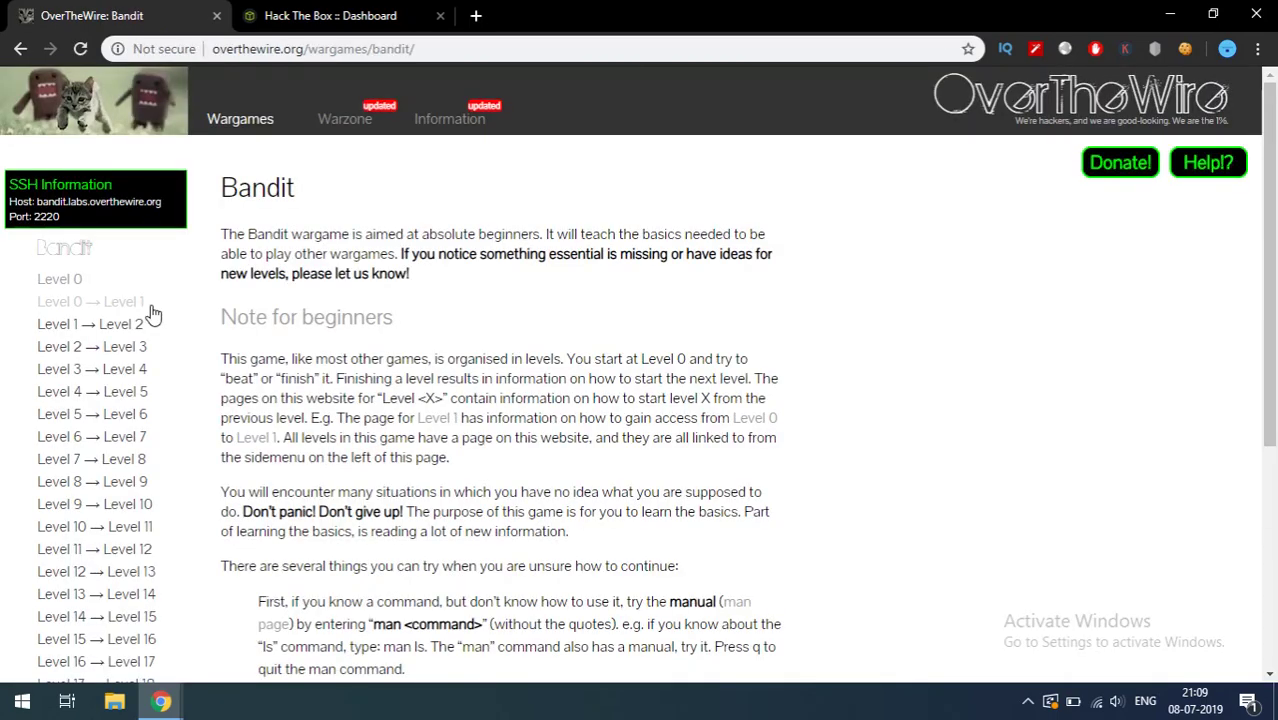
Scroll through the Bandit page and highlight its heading and introduction paragraph.
{"action": "scroll", "coordinate": [150, 316], "scroll_direction": "down", "scroll_amount": 2}
{"action": "scroll", "coordinate": [135, 319], "scroll_direction": "down", "scroll_amount": 2}
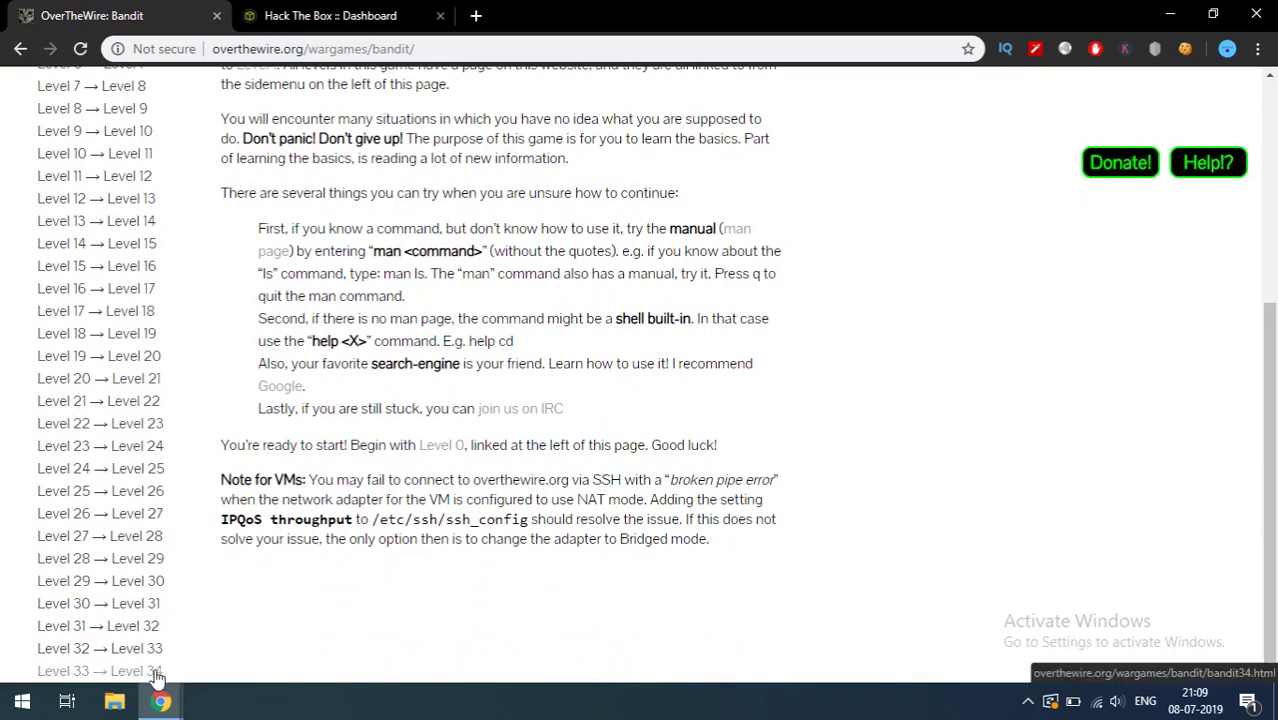
{"action": "scroll", "coordinate": [134, 365], "scroll_direction": "up", "scroll_amount": 4}
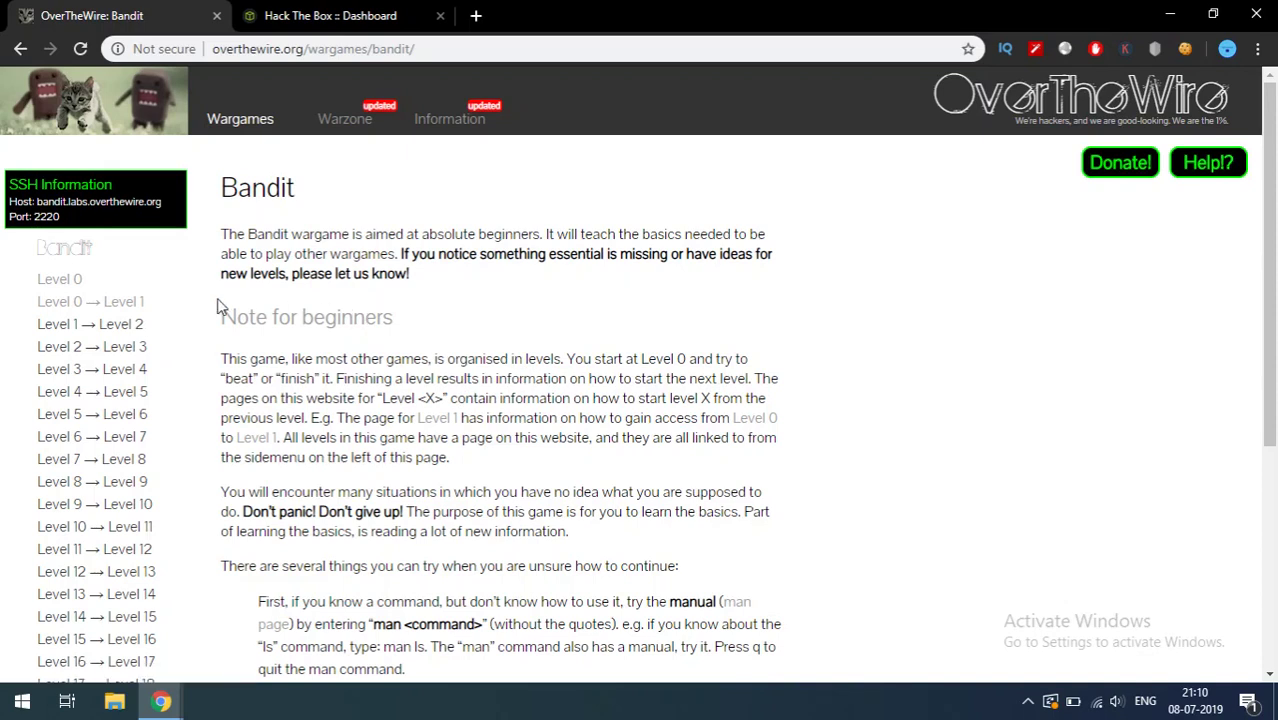
{"action": "left_click_drag", "start_coordinate": [222, 188], "coordinate": [438, 253]}
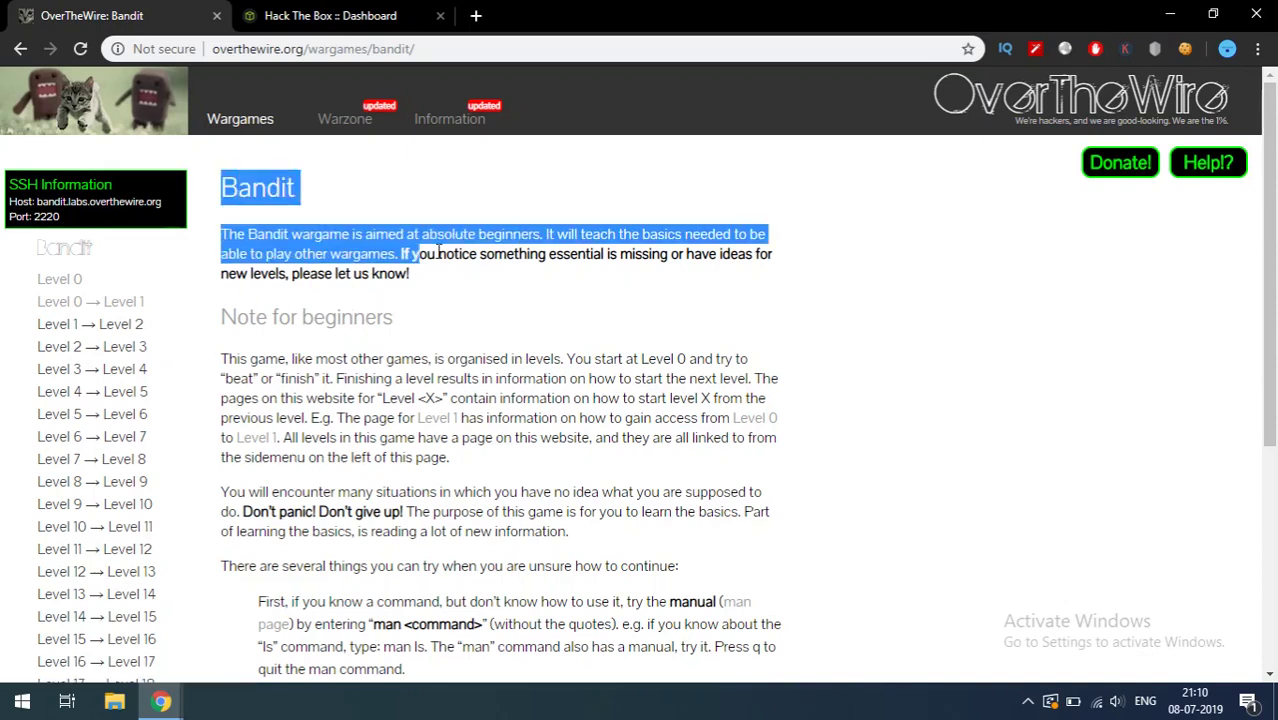
{"action": "left_click", "coordinate": [437, 259]}
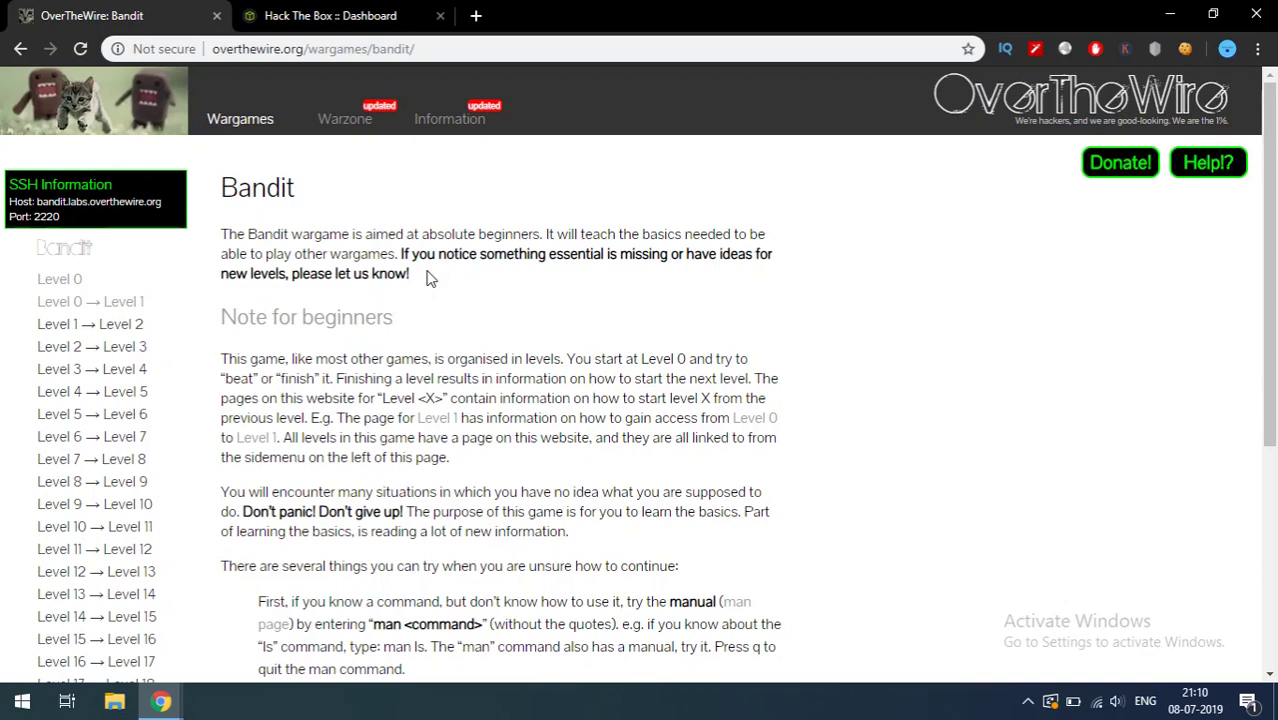
{"action": "left_click_drag", "start_coordinate": [428, 278], "coordinate": [222, 185]}
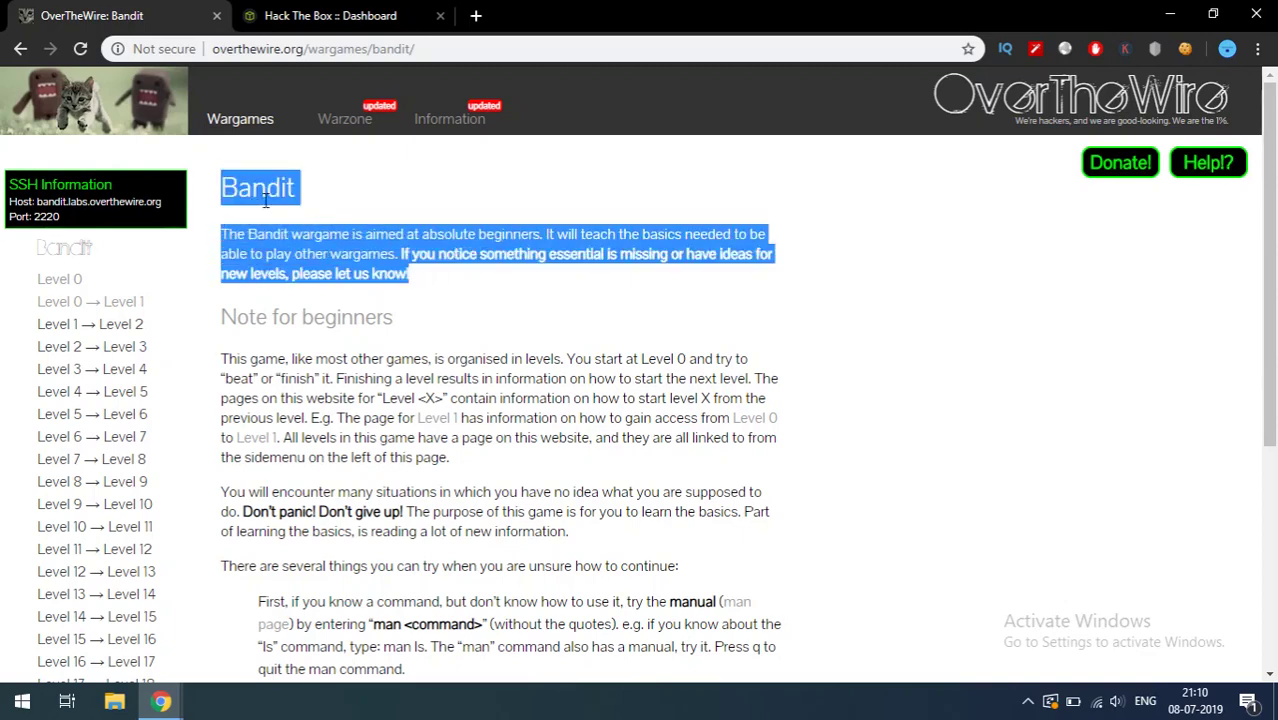
{"action": "left_click", "coordinate": [385, 250]}
{"action": "scroll", "coordinate": [385, 250], "scroll_direction": "down", "scroll_amount": 4}
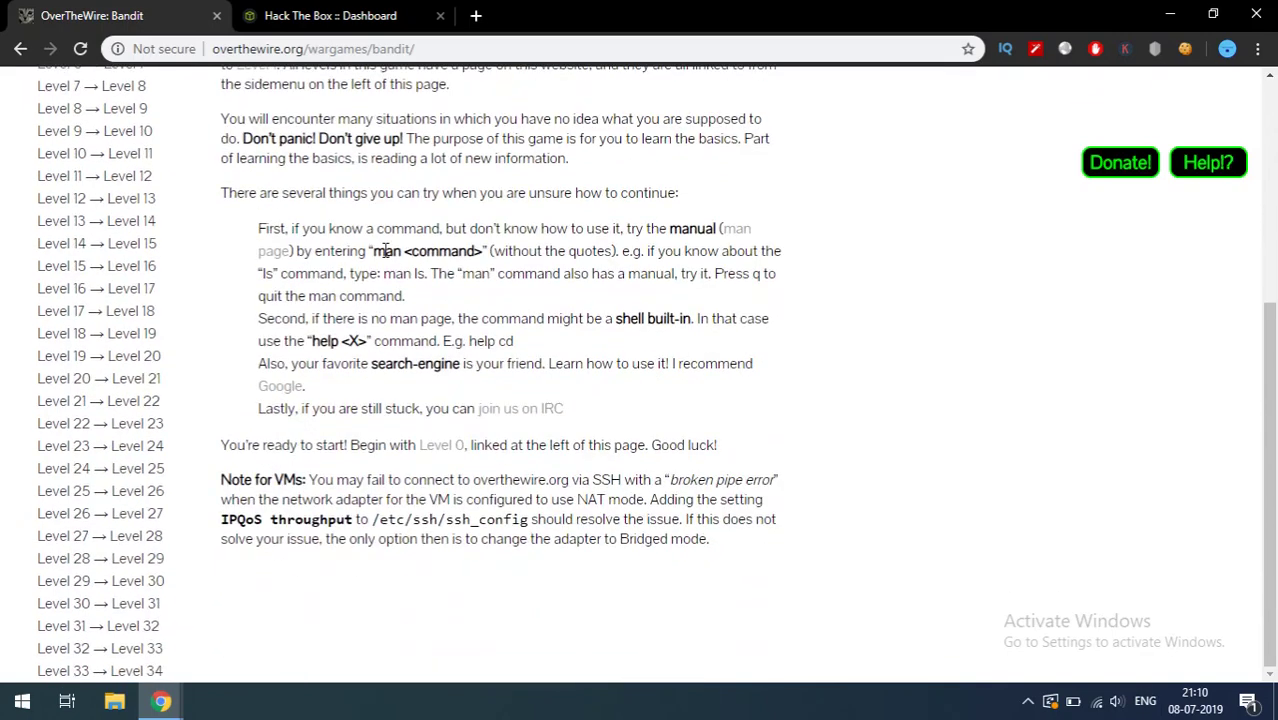
{"action": "scroll", "coordinate": [385, 250], "scroll_direction": "up", "scroll_amount": 4}
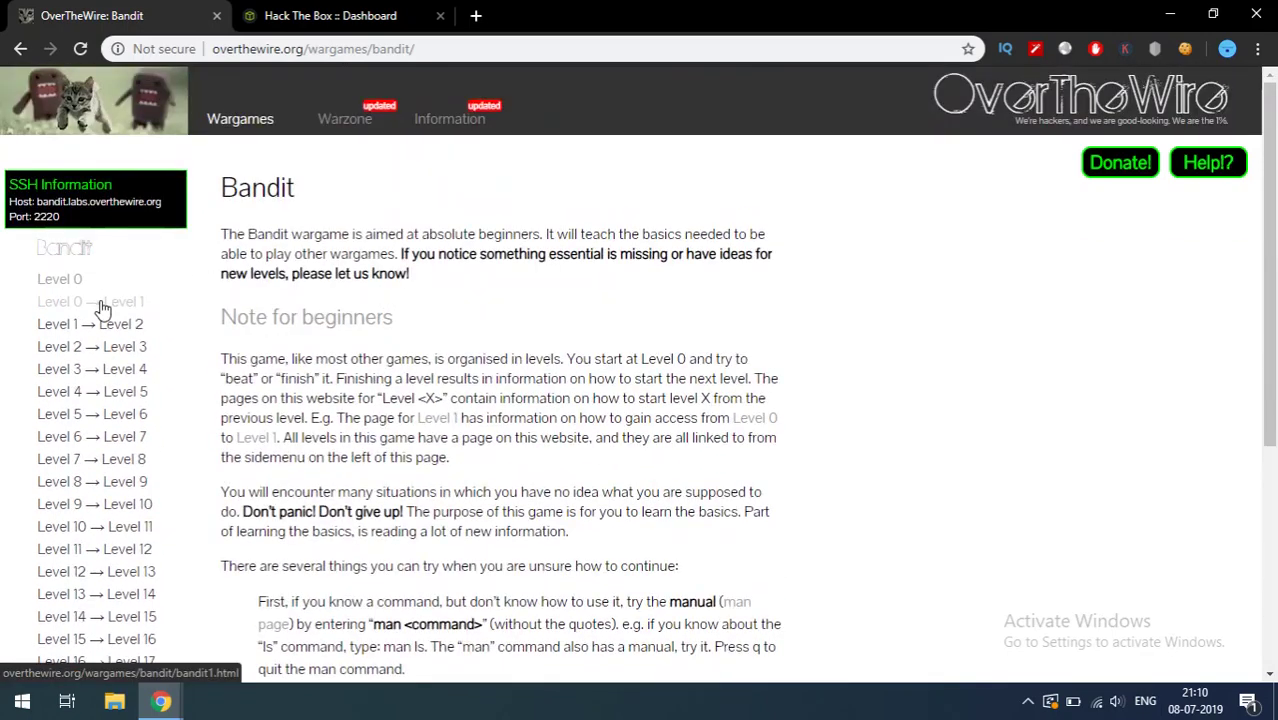
Open Bandit Level 0 and highlight the SSH host bandit.labs.overthewire.org, username and password.
{"action": "left_click", "coordinate": [157, 303]}
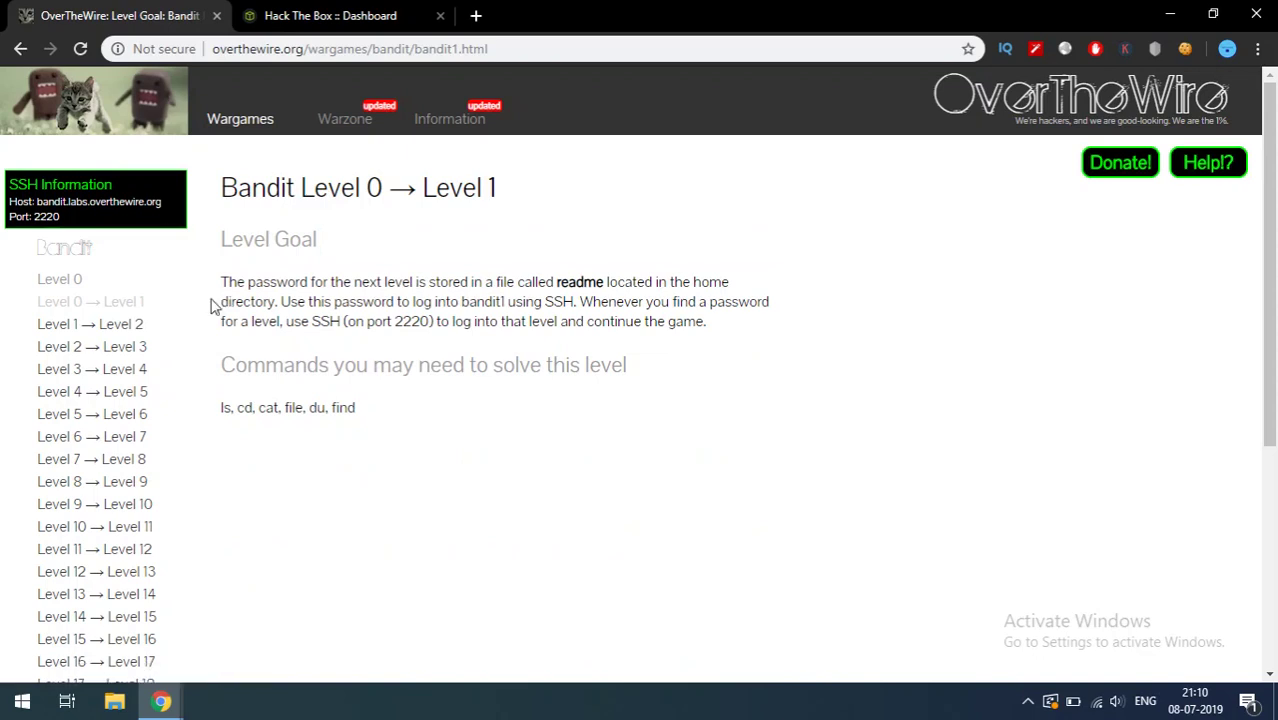
{"action": "left_click", "coordinate": [63, 282]}
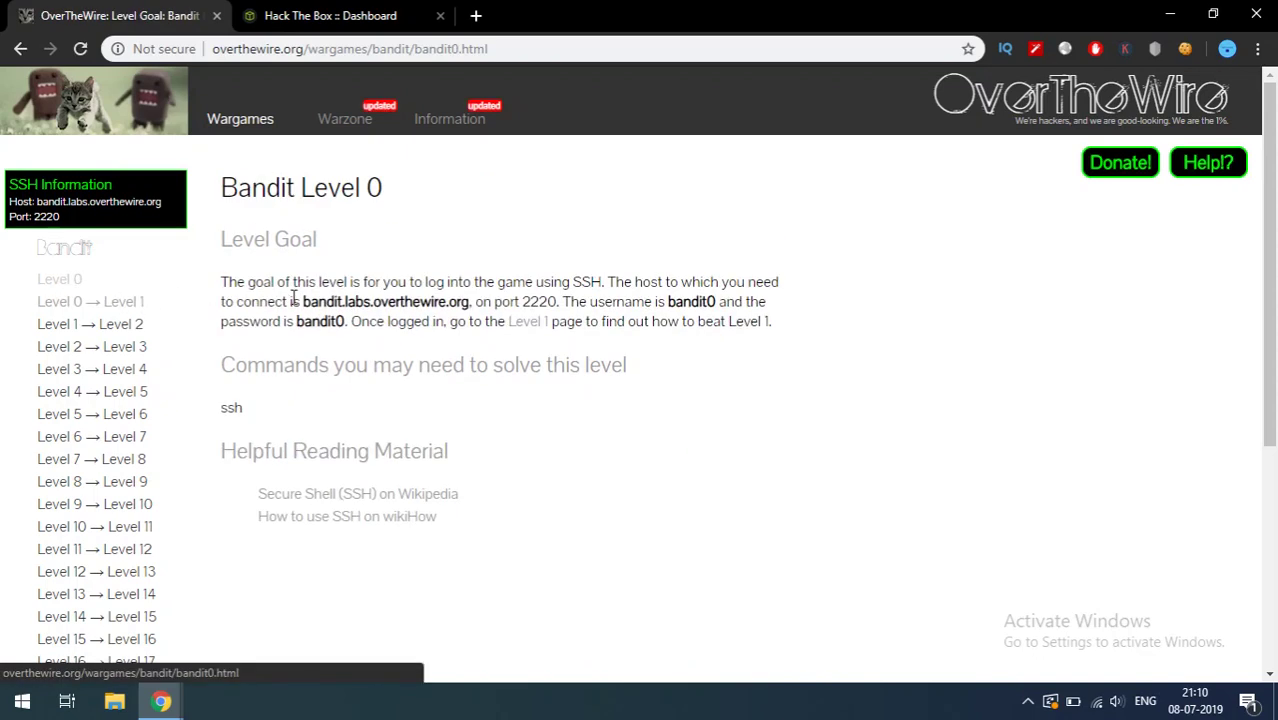
{"action": "left_click_drag", "start_coordinate": [221, 283], "coordinate": [598, 276]}
{"action": "double_click", "coordinate": [596, 280]}
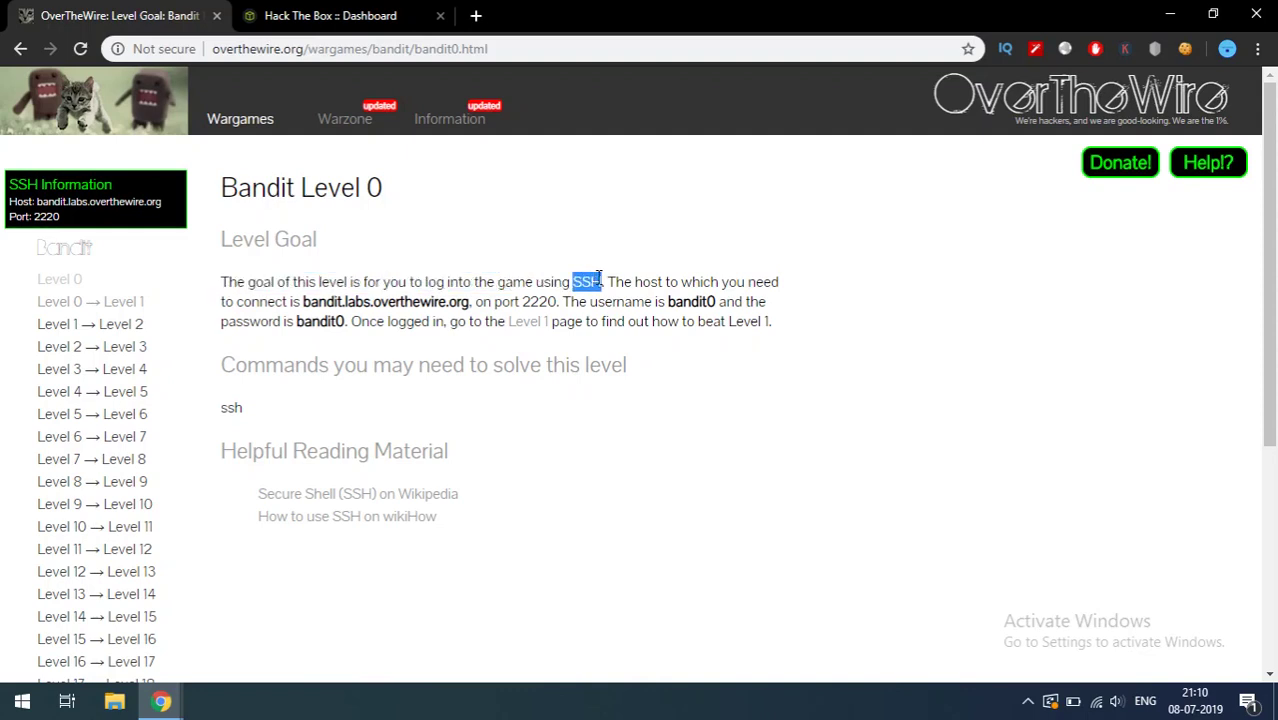
{"action": "left_click_drag", "start_coordinate": [304, 302], "coordinate": [558, 302]}
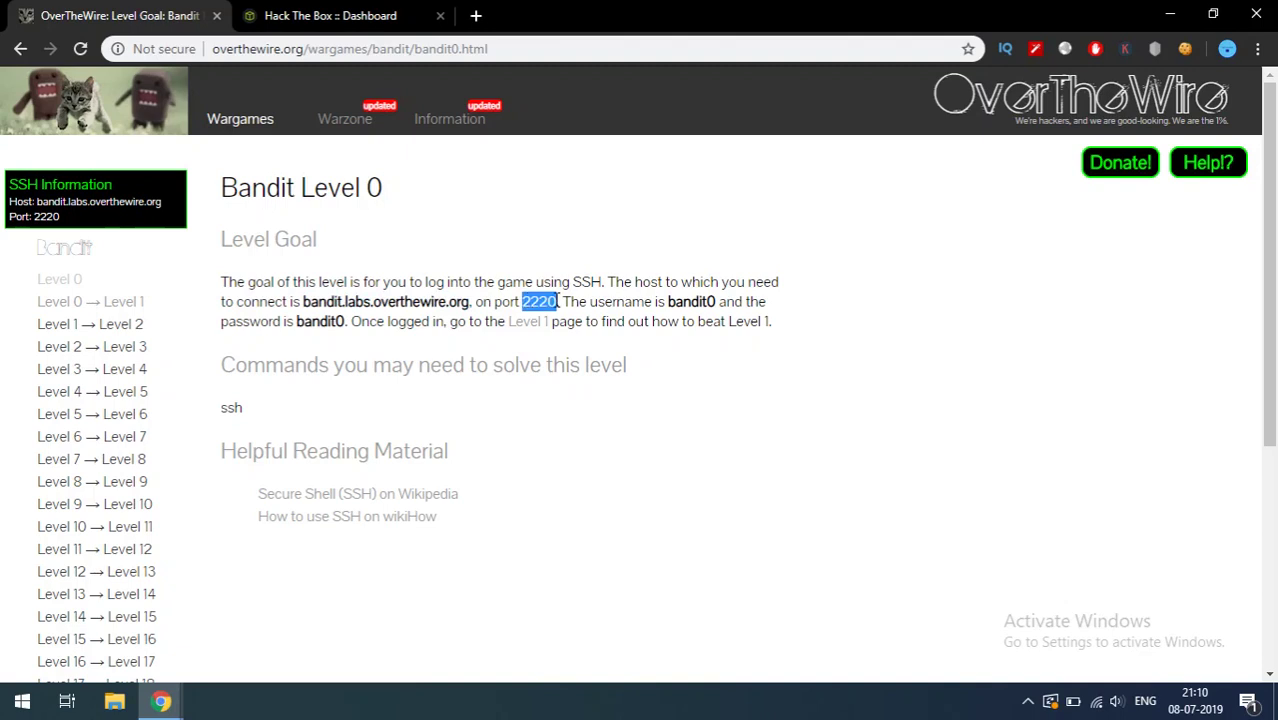
{"action": "double_click", "coordinate": [684, 303]}
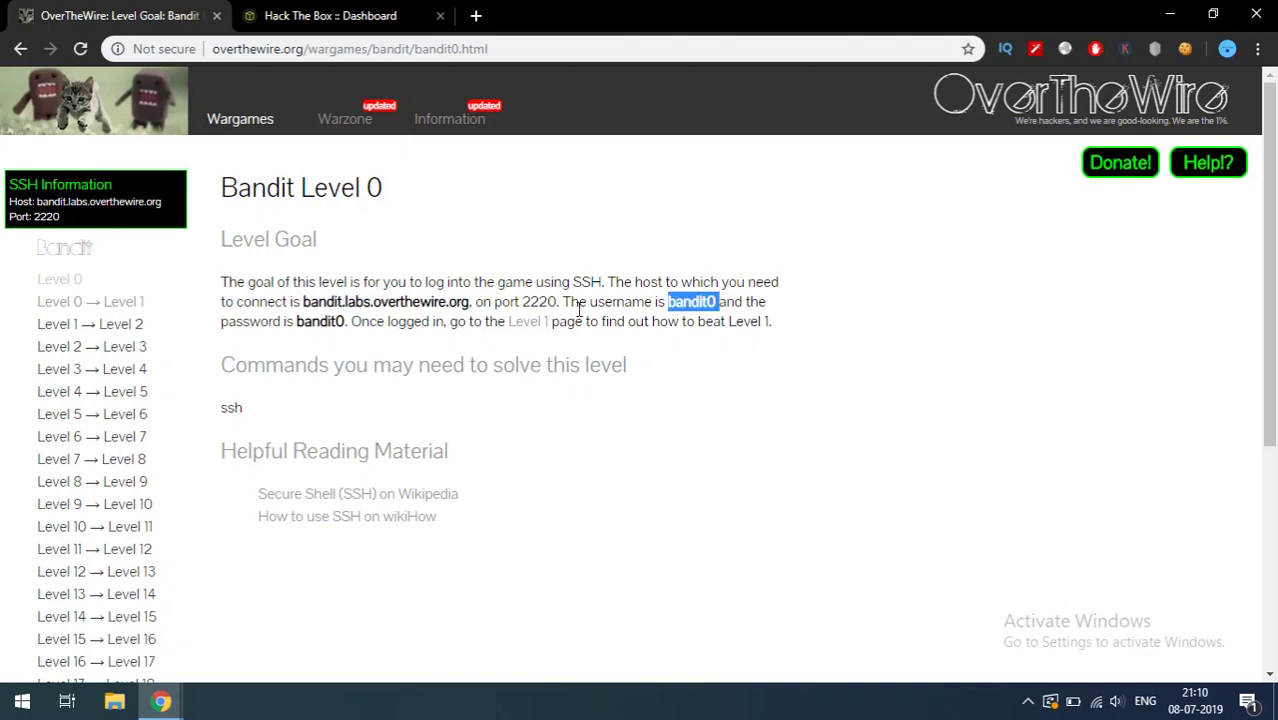
{"action": "double_click", "coordinate": [320, 322]}
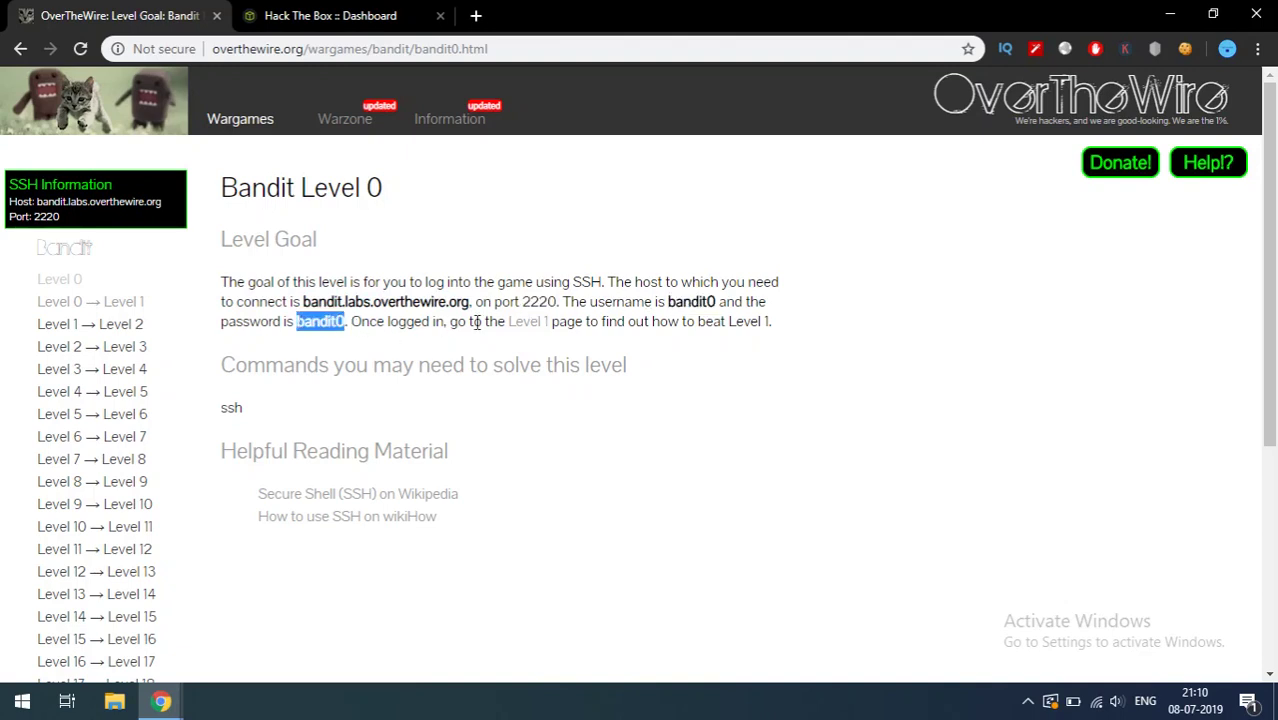
{"action": "left_click", "coordinate": [488, 293]}
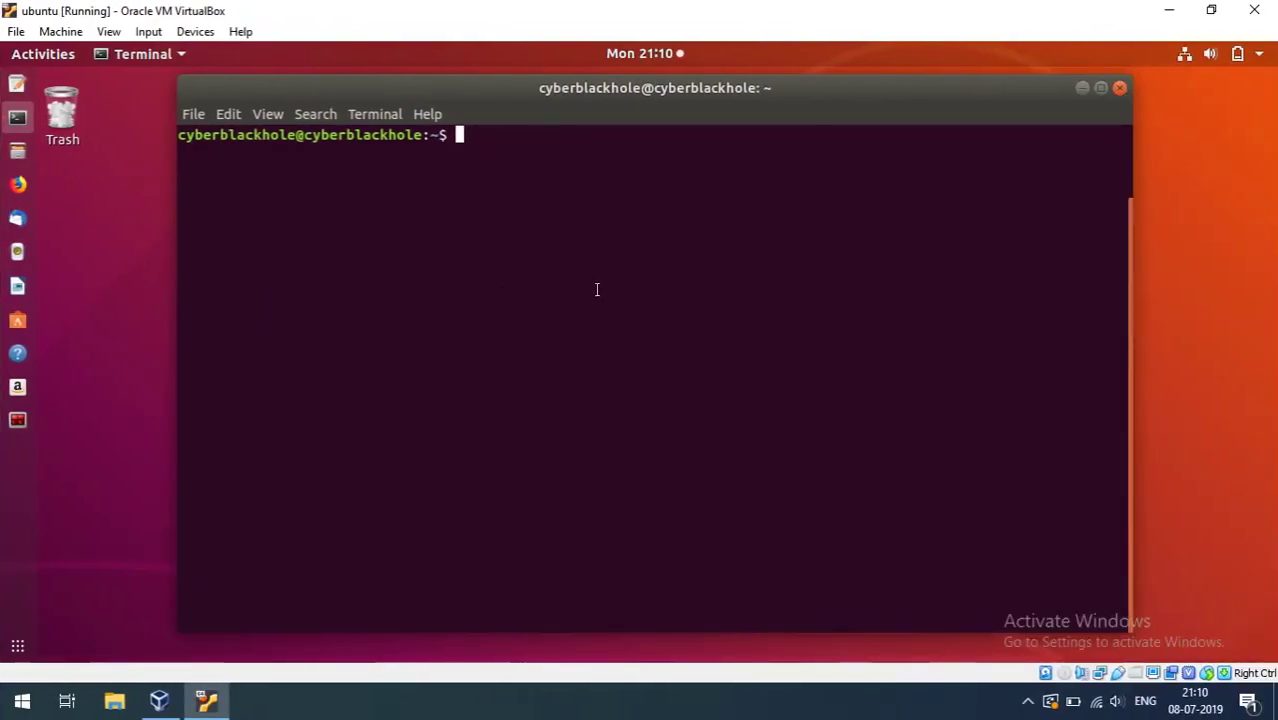
{"action": "type", "text": "ssh"}
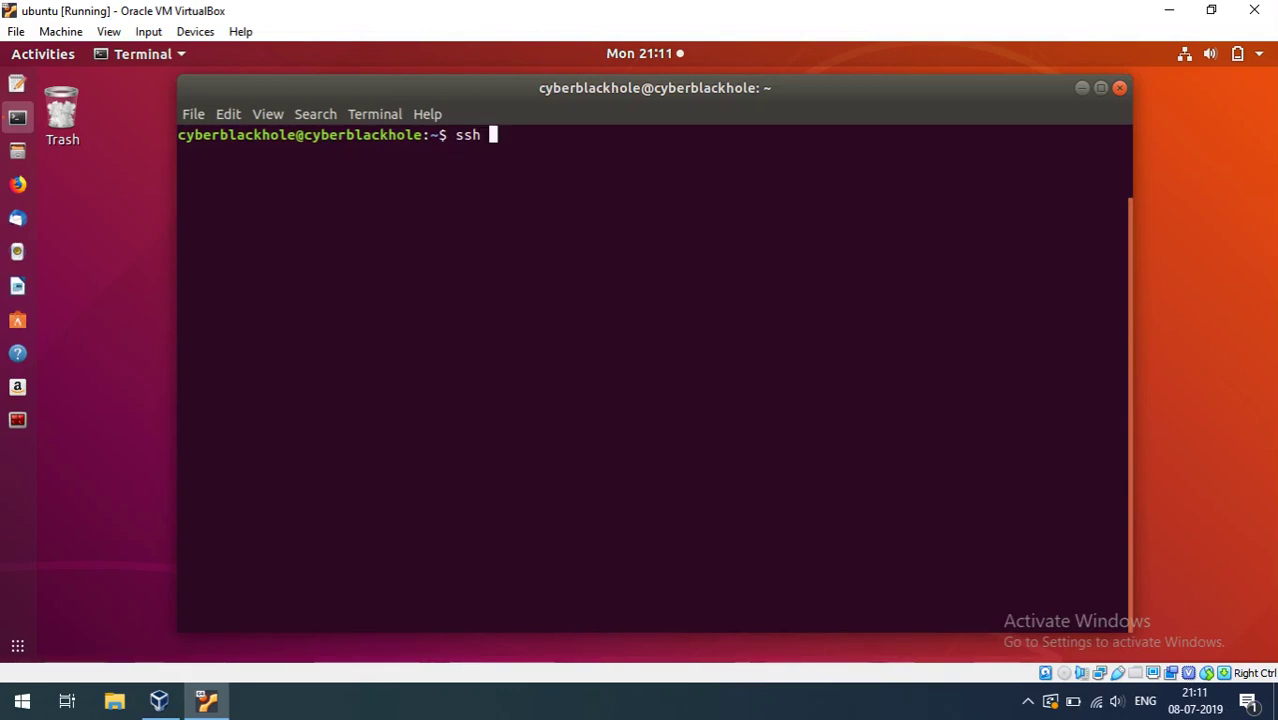
{"action": "type", "text": "bandit0"}
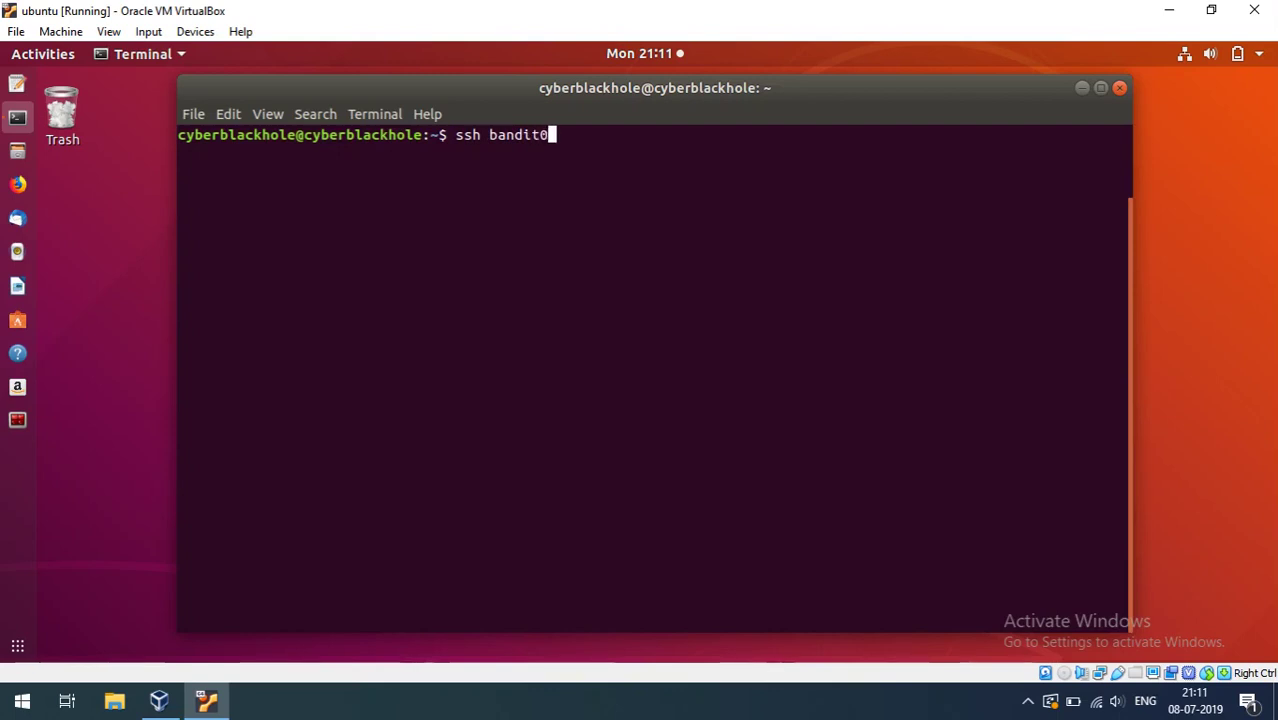
{"action": "type", "text": "@"}
{"action": "type", "text": "bandit.l"}
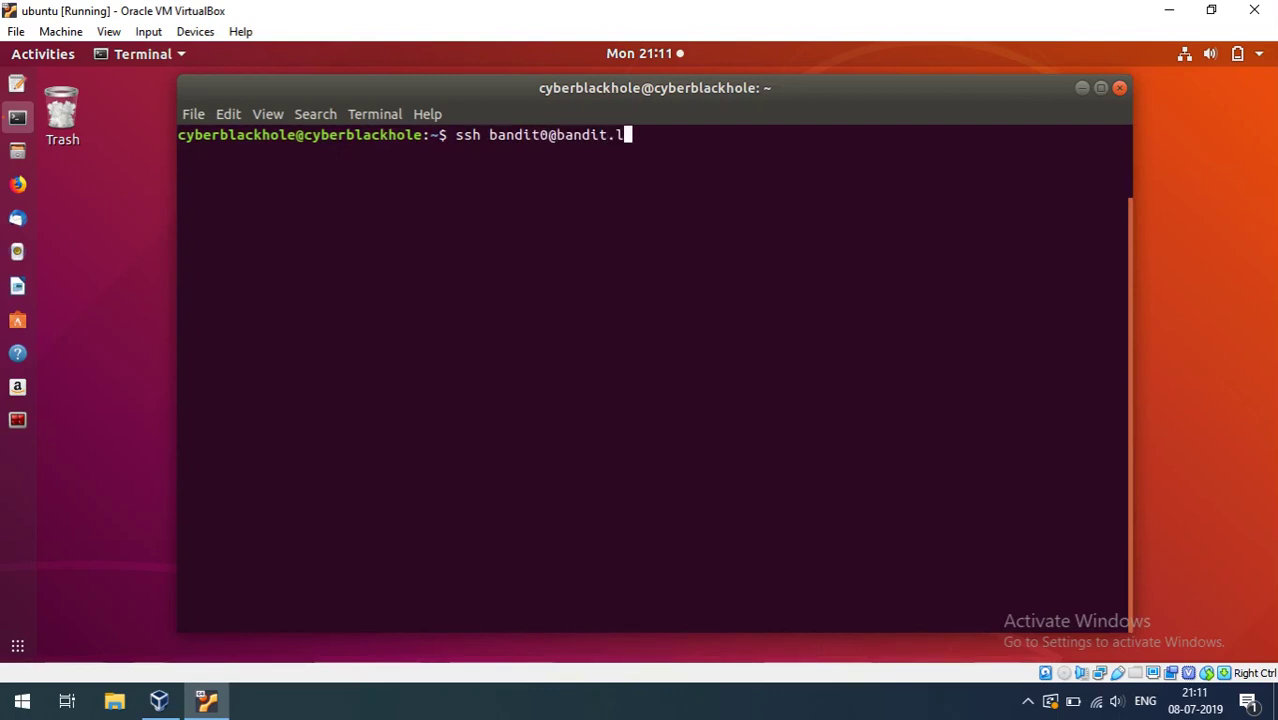
{"action": "type", "text": "abs.over"}
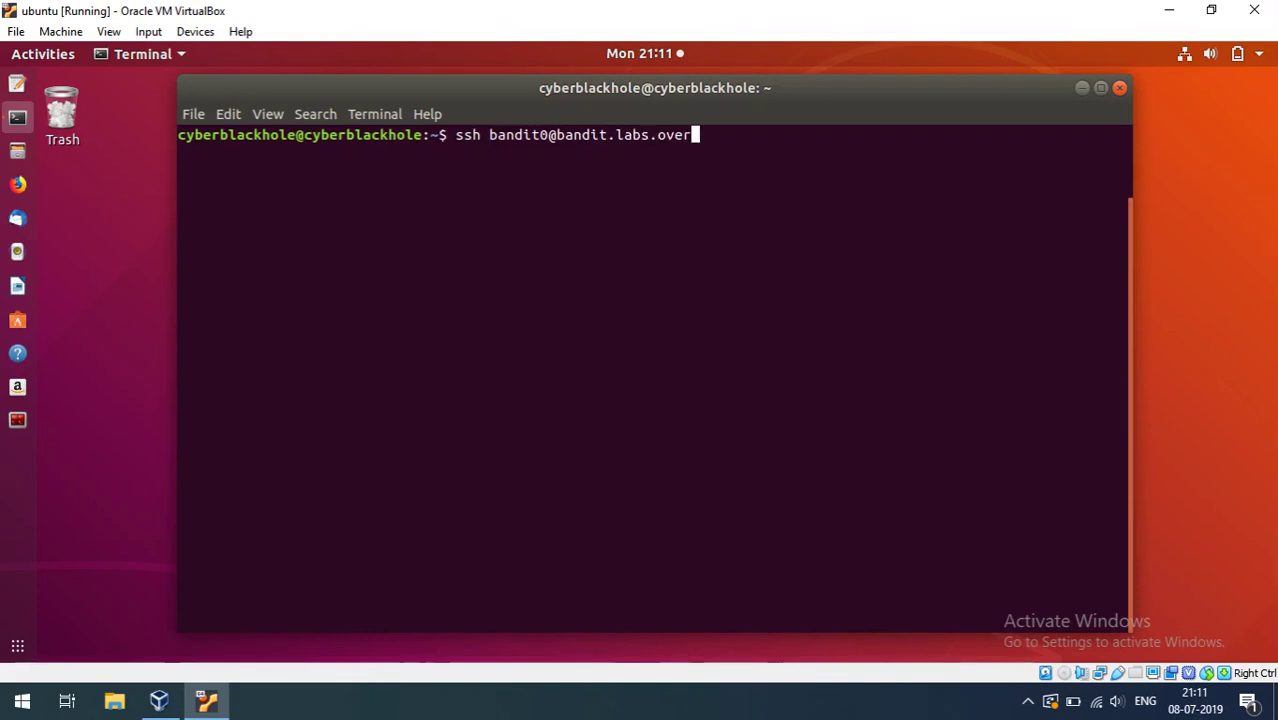
{"action": "type", "text": "thewire.o"}
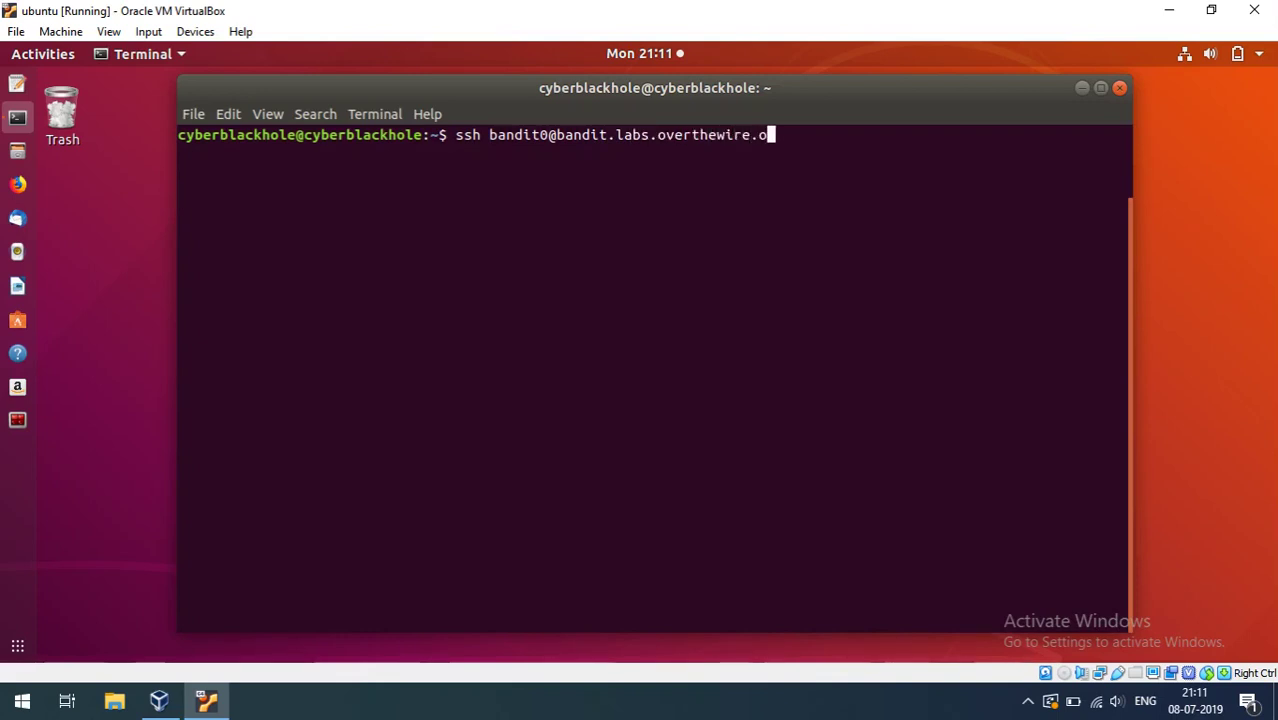
{"action": "type", "text": "rg"}
{"action": "key", "text": "Left"}
{"action": "key", "text": "Left"}
{"action": "key", "text": "Left"}
{"action": "key", "text": "Left"}
{"action": "key", "text": "Left"}
{"action": "key", "text": "Left"}
{"action": "key", "text": "Left"}
{"action": "key", "text": "Right"}
{"action": "key", "text": "Right"}
{"action": "key", "text": "Right"}
{"action": "key", "text": "Right"}
{"action": "key", "text": "Right"}
{"action": "key", "text": "Right"}
{"action": "key", "text": "Left"}
{"action": "key", "text": "Left"}
{"action": "key", "text": "Left"}
{"action": "key", "text": "Left"}
{"action": "key", "text": "Left"}
{"action": "key", "text": "Left"}
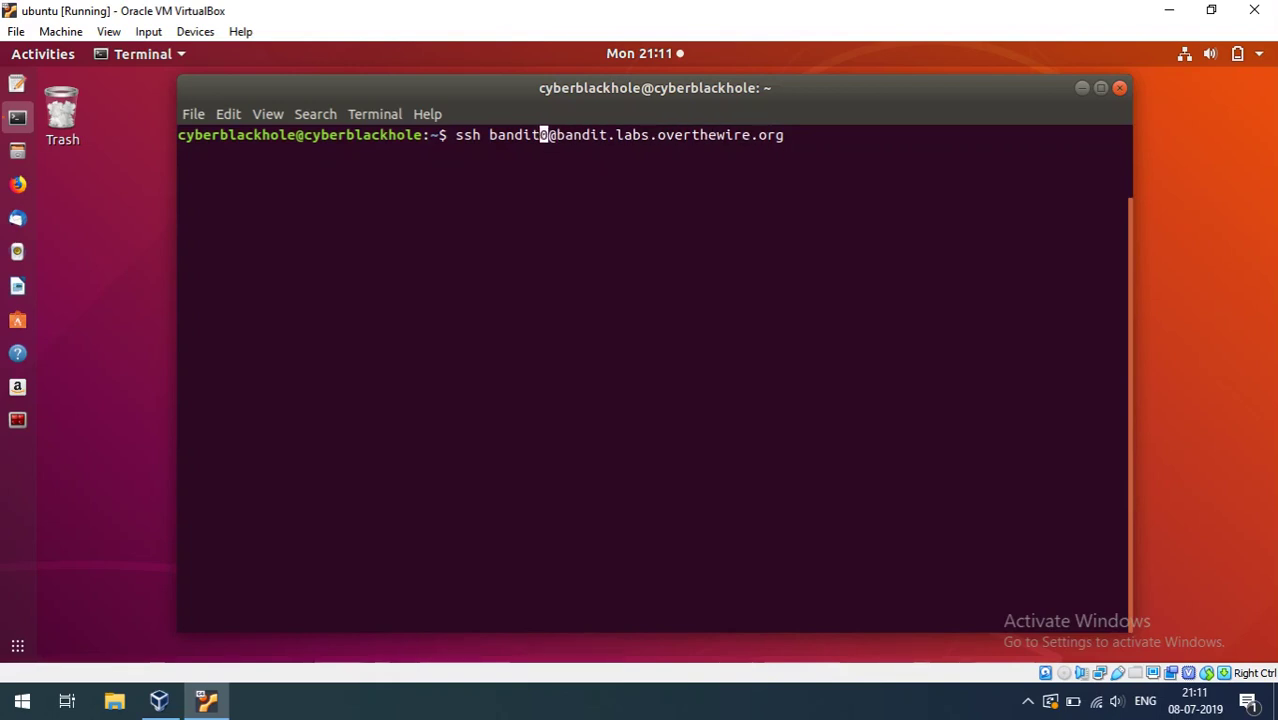
{"action": "key", "text": "Left"}
{"action": "key", "text": "Left"}
{"action": "key", "text": "Left"}
{"action": "key", "text": "Left"}
{"action": "key", "text": "Left"}
{"action": "key", "text": "Right"}
{"action": "key", "text": "Right"}
{"action": "key", "text": "Right"}
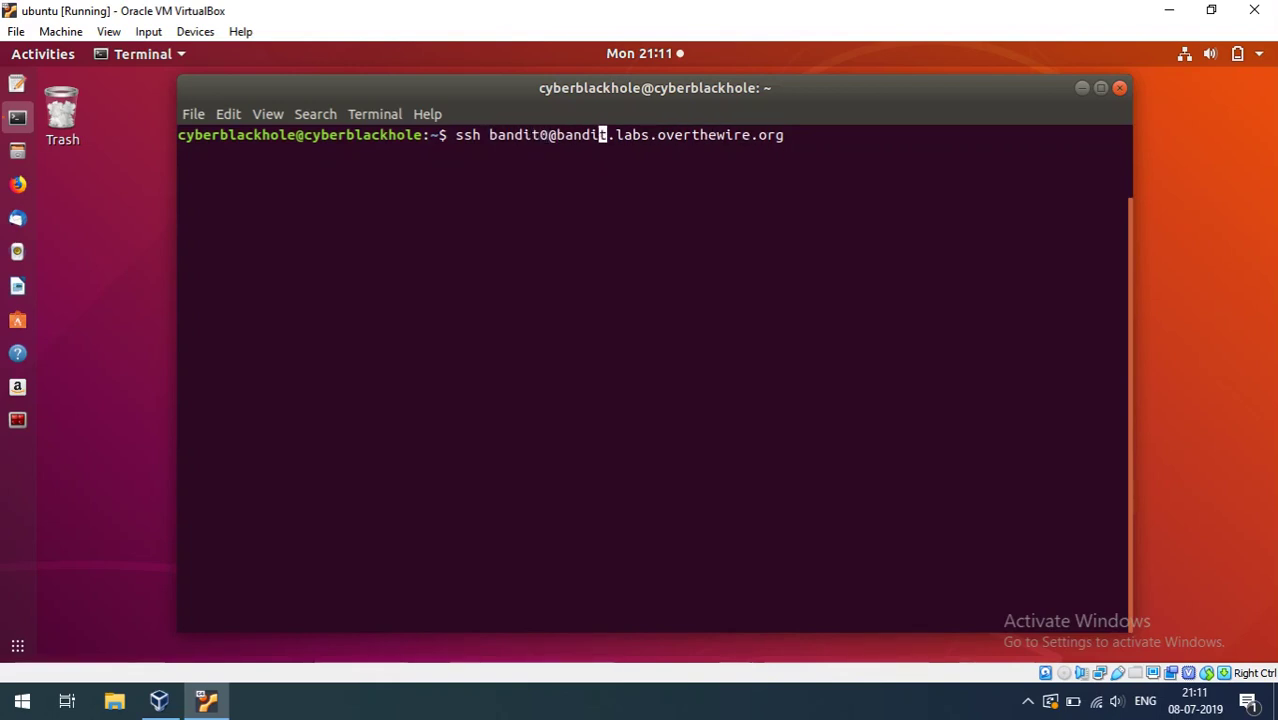
{"action": "key", "text": "Right"}
{"action": "key", "text": "Right"}
{"action": "key", "text": "Right"}
{"action": "key", "text": "Right"}
{"action": "key", "text": "Right"}
{"action": "key", "text": "Right"}
{"action": "type", "text": "-p"}
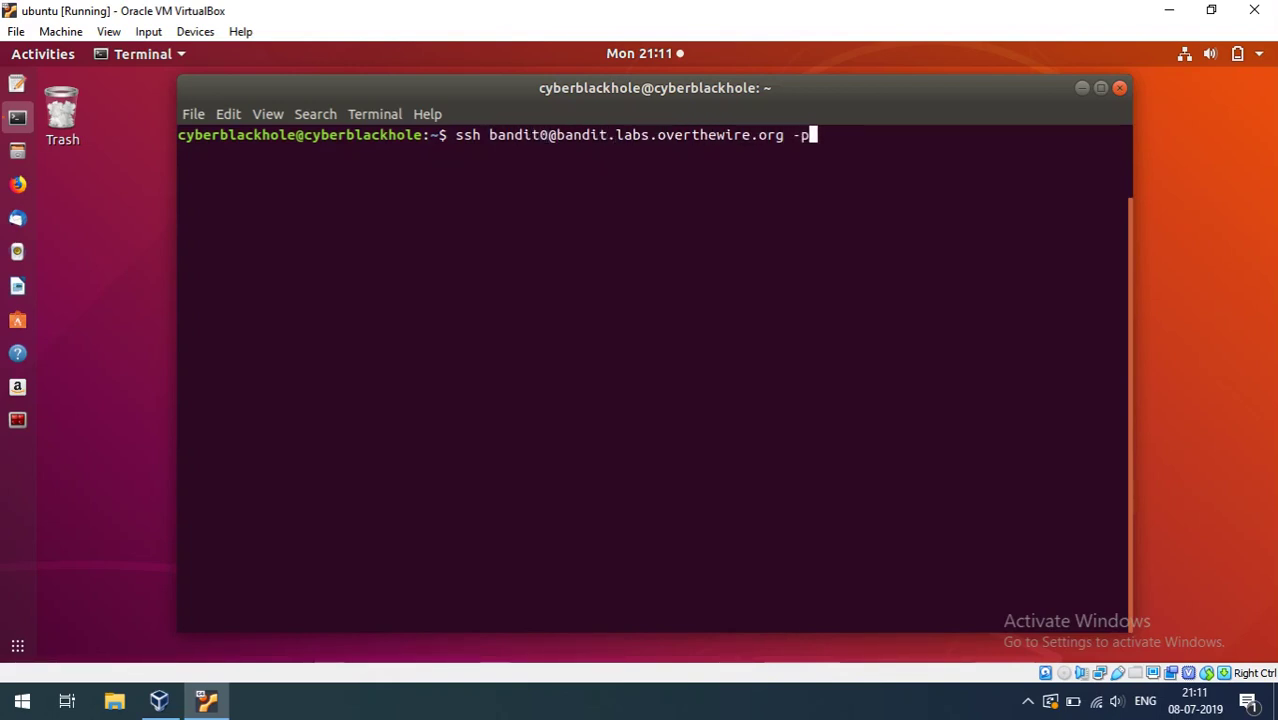
{"action": "type", "text": " 222"}
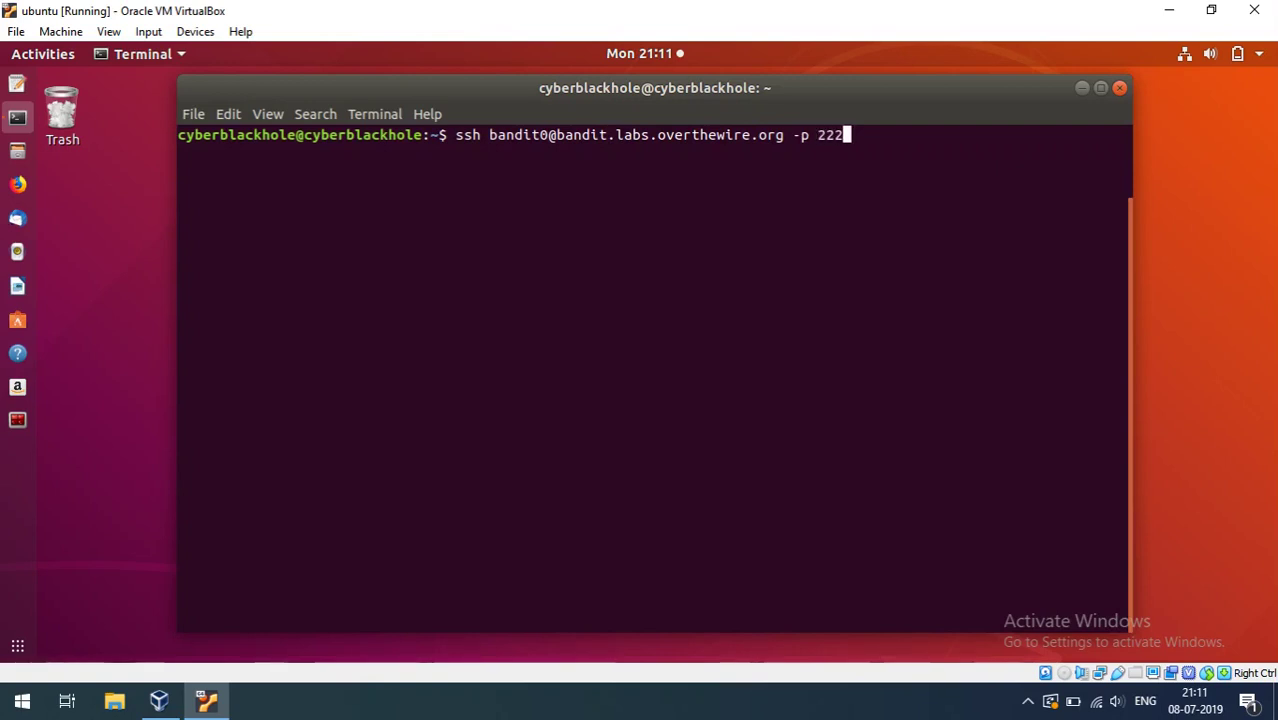
{"action": "type", "text": "0"}
{"action": "key", "text": "Return"}
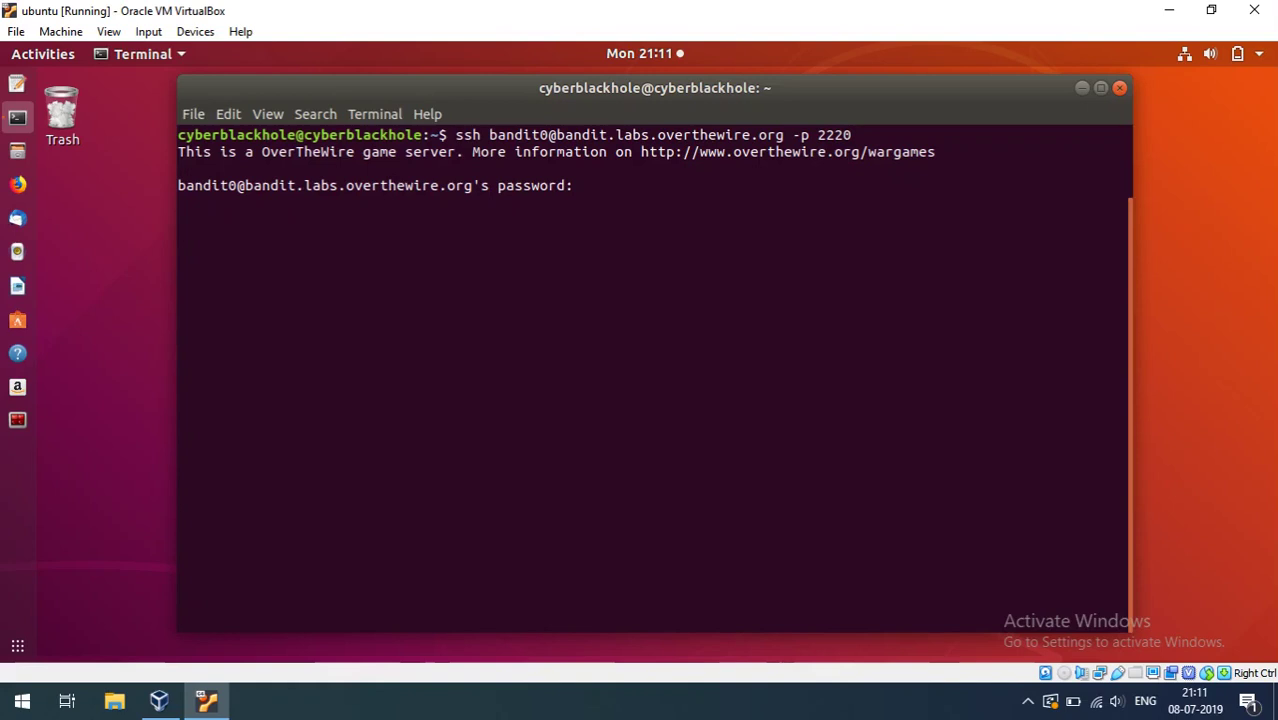
Log in with the level password and clear the welcome text from the screen.
{"action": "key", "text": "Return"}
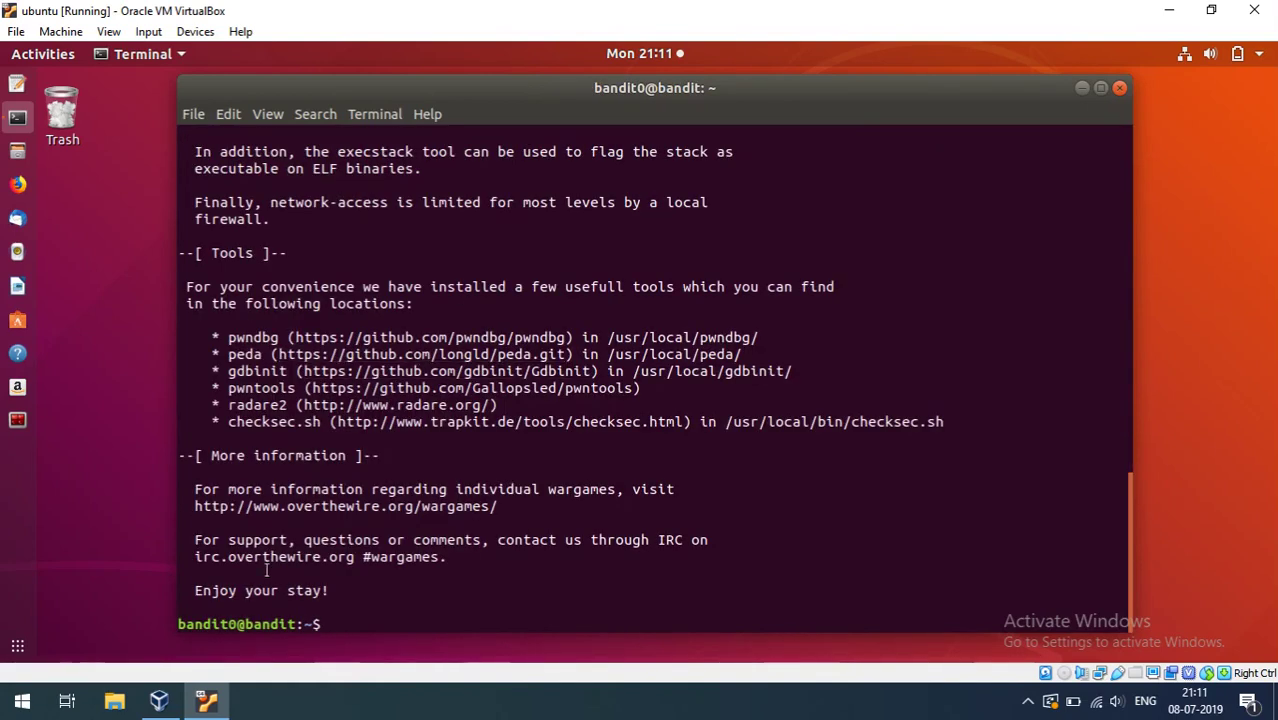
{"action": "double_click", "coordinate": [273, 624]}
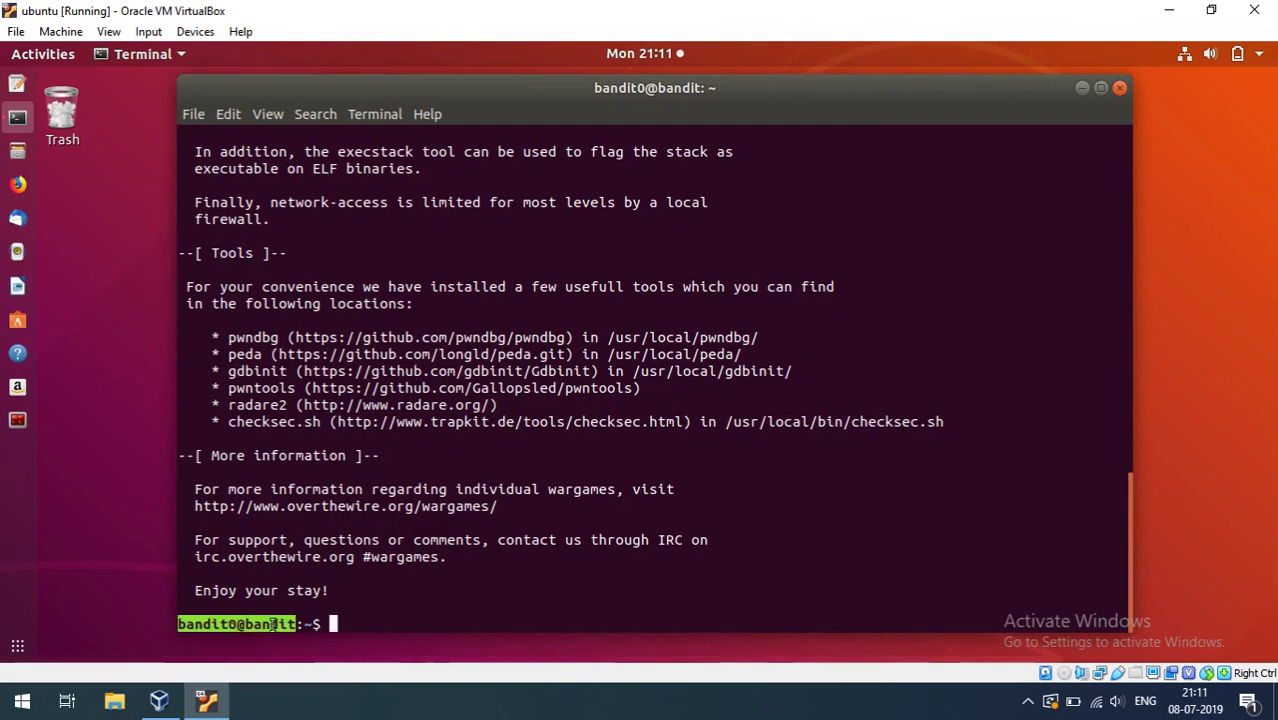
{"action": "left_click", "coordinate": [321, 620]}
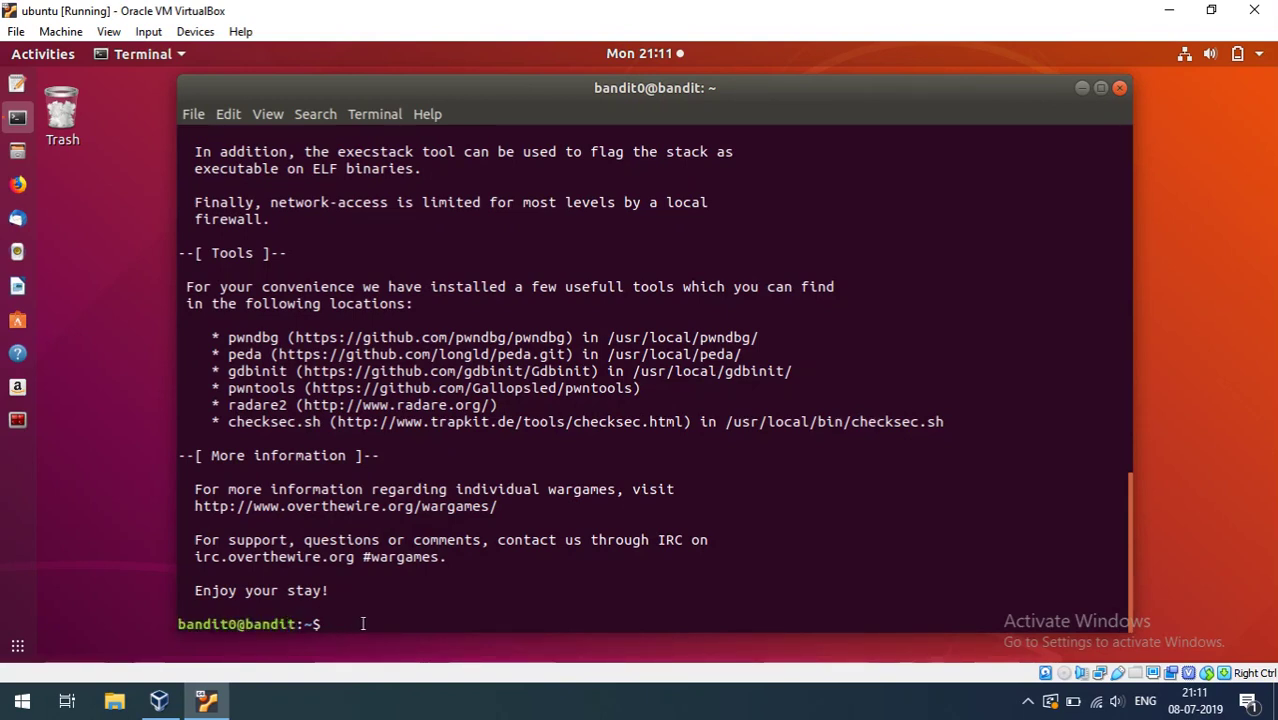
{"action": "type", "text": "clear"}
{"action": "key", "text": "Return"}
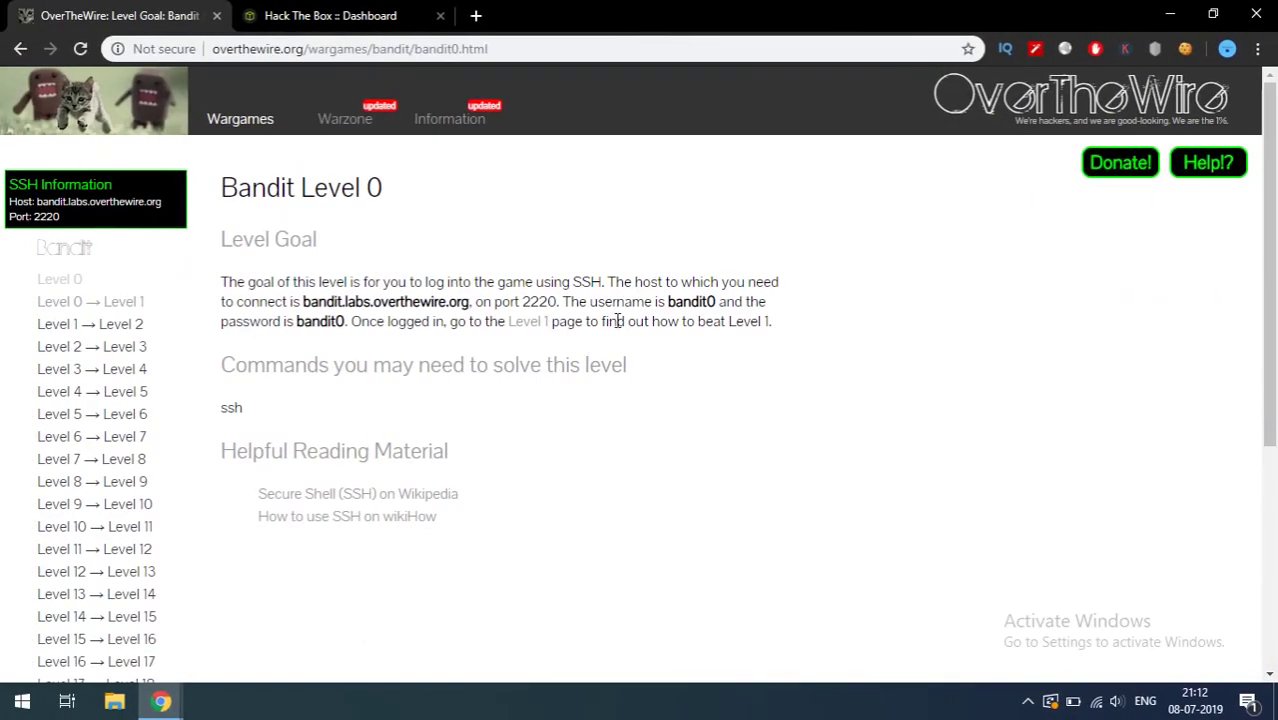
Open Level 0 → Level 1 and highlight that the next password is in readme.
{"action": "left_click", "coordinate": [121, 305]}
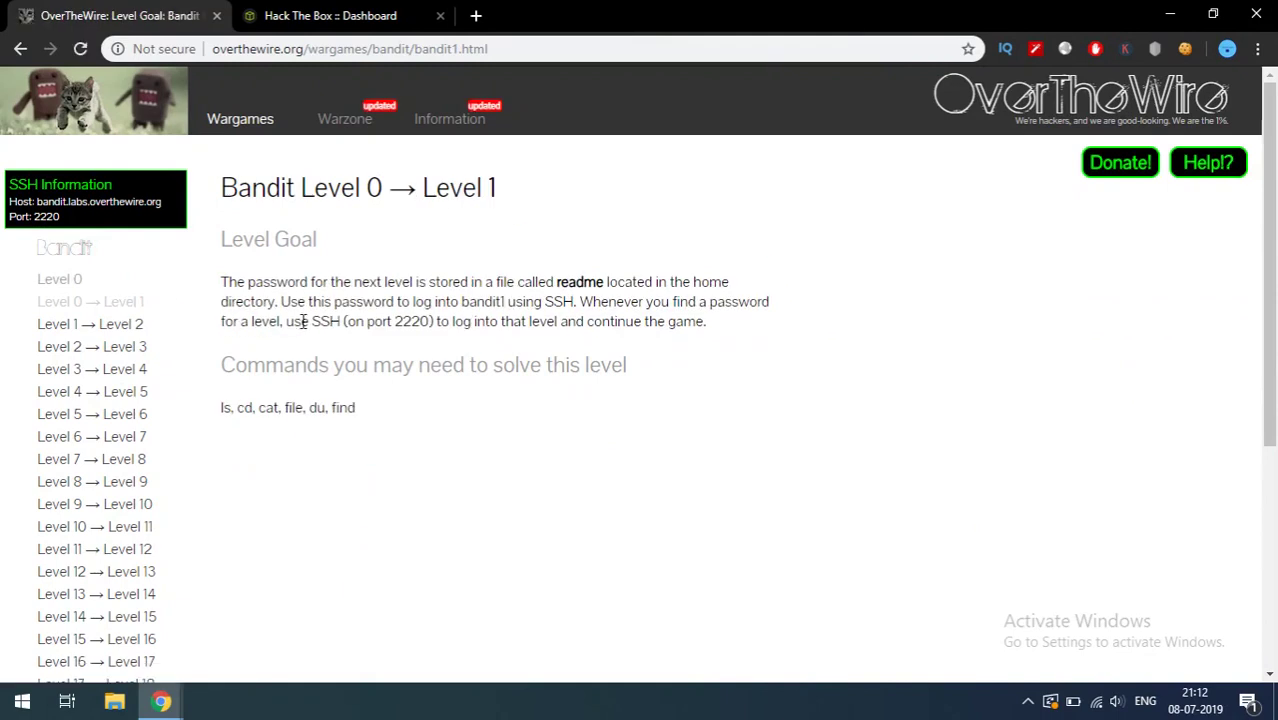
{"action": "left_click_drag", "start_coordinate": [296, 283], "coordinate": [483, 283]}
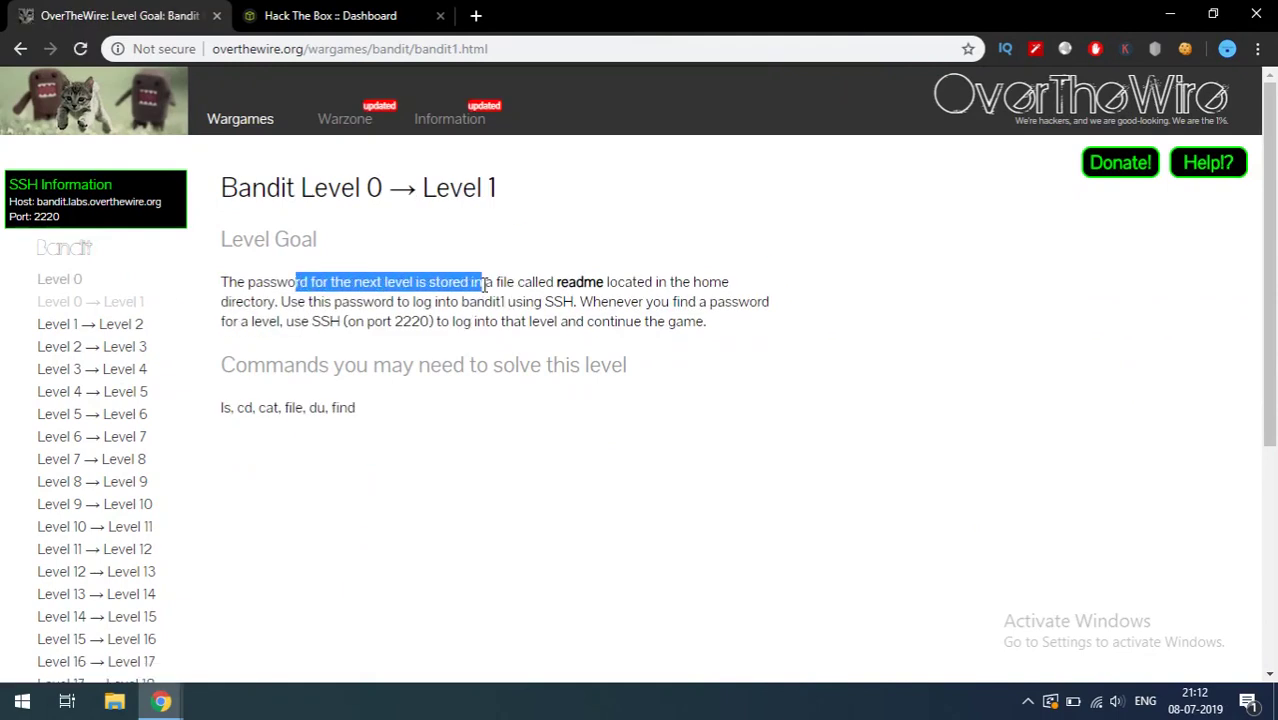
{"action": "double_click", "coordinate": [573, 283]}
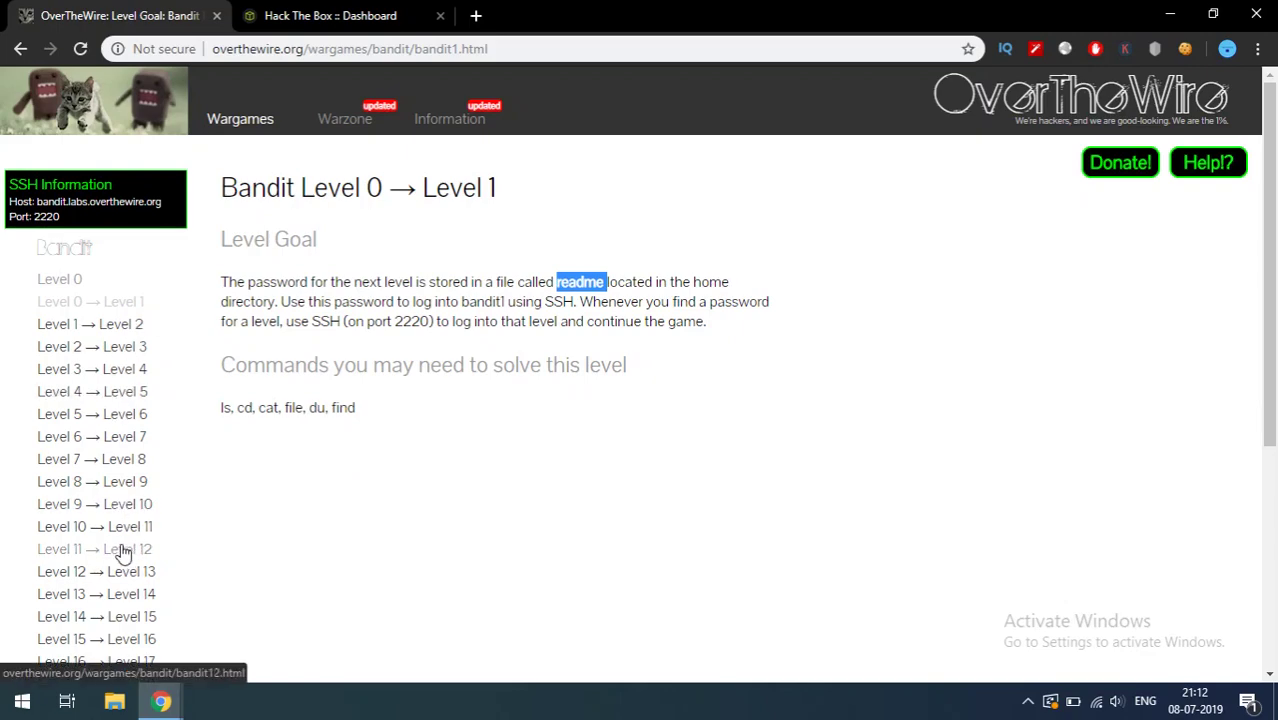
{"action": "scroll", "coordinate": [122, 553], "scroll_direction": "down", "scroll_amount": 2}
{"action": "scroll", "coordinate": [276, 453], "scroll_direction": "up", "scroll_amount": 1}
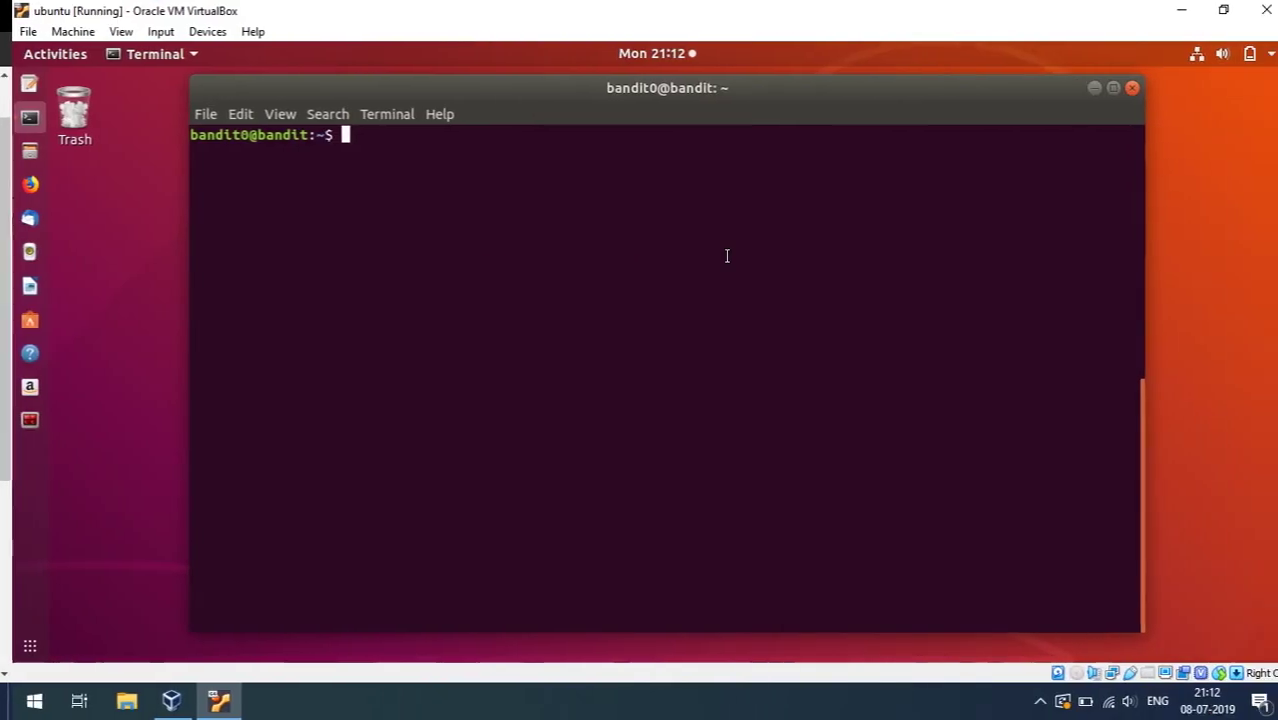
Enlarge the terminal font and list the bandit0 home folder with ls -la.
{"action": "double_click", "coordinate": [272, 135]}
{"action": "left_click", "coordinate": [442, 224]}
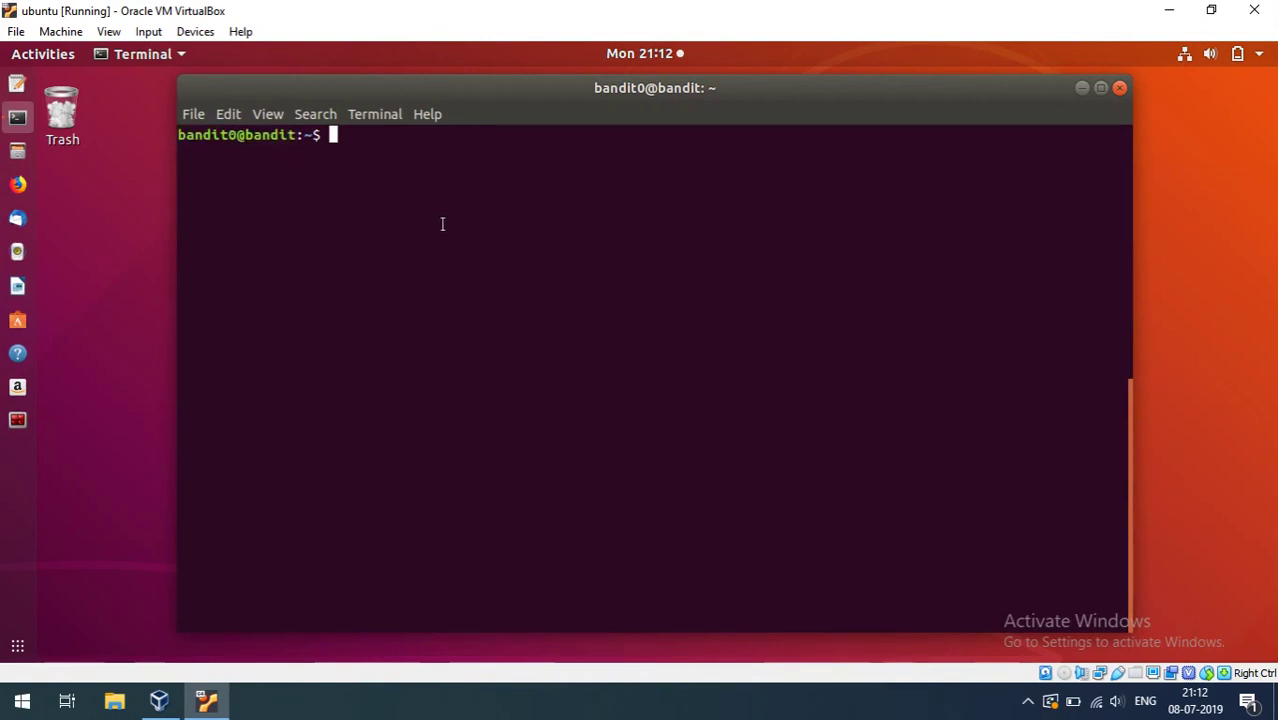
{"action": "key", "text": "ctrl+plus"}
{"action": "type", "text": "ls -l"}
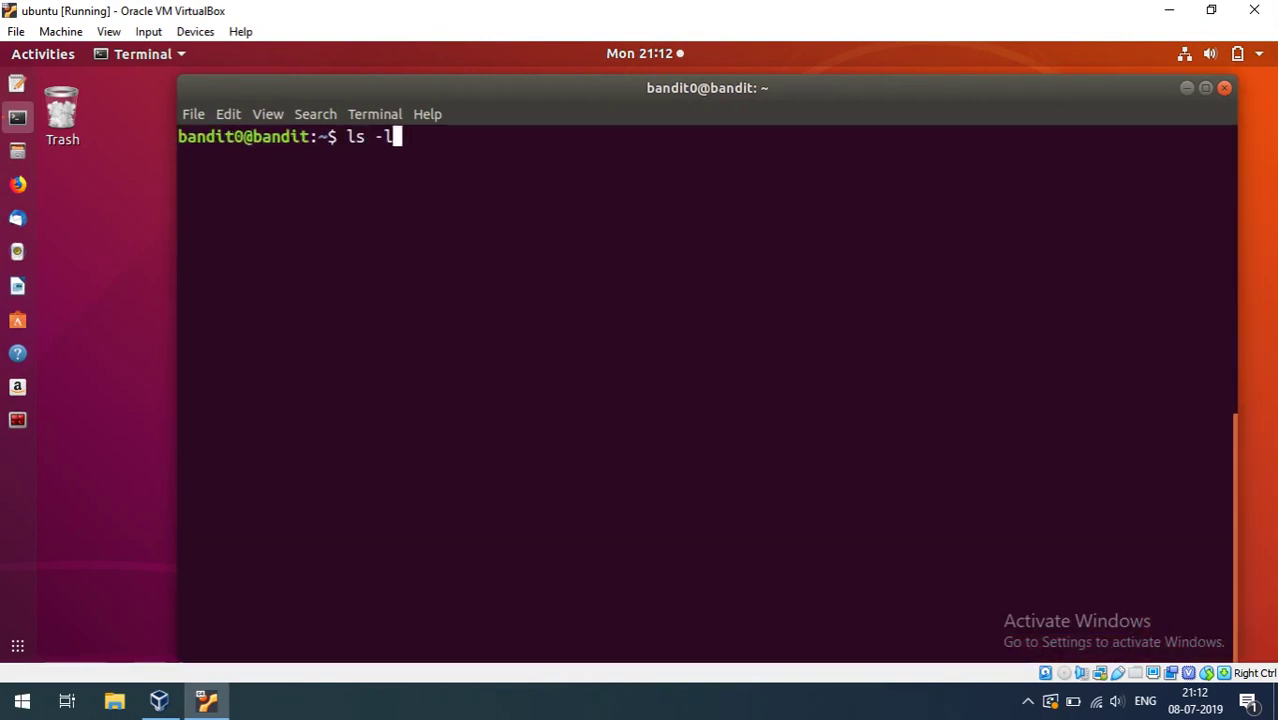
{"action": "type", "text": "a"}
{"action": "key", "text": "Return"}
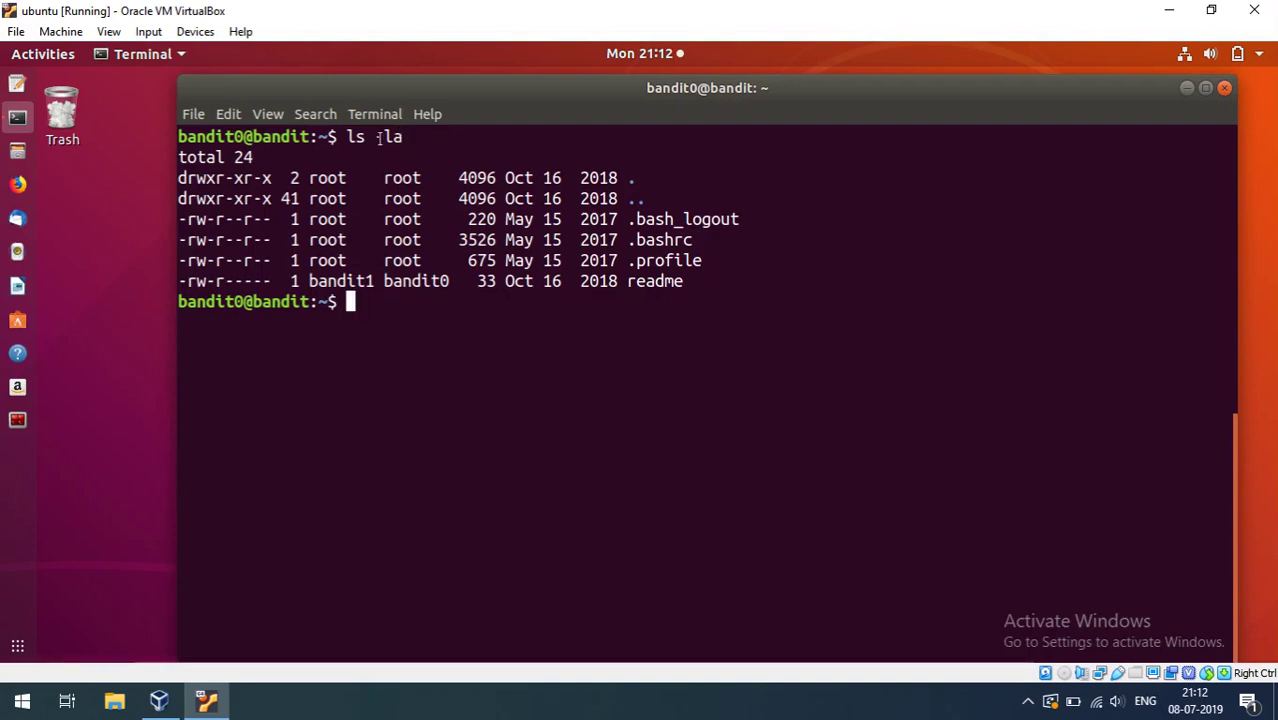
{"action": "left_click_drag", "start_coordinate": [402, 137], "coordinate": [346, 137]}
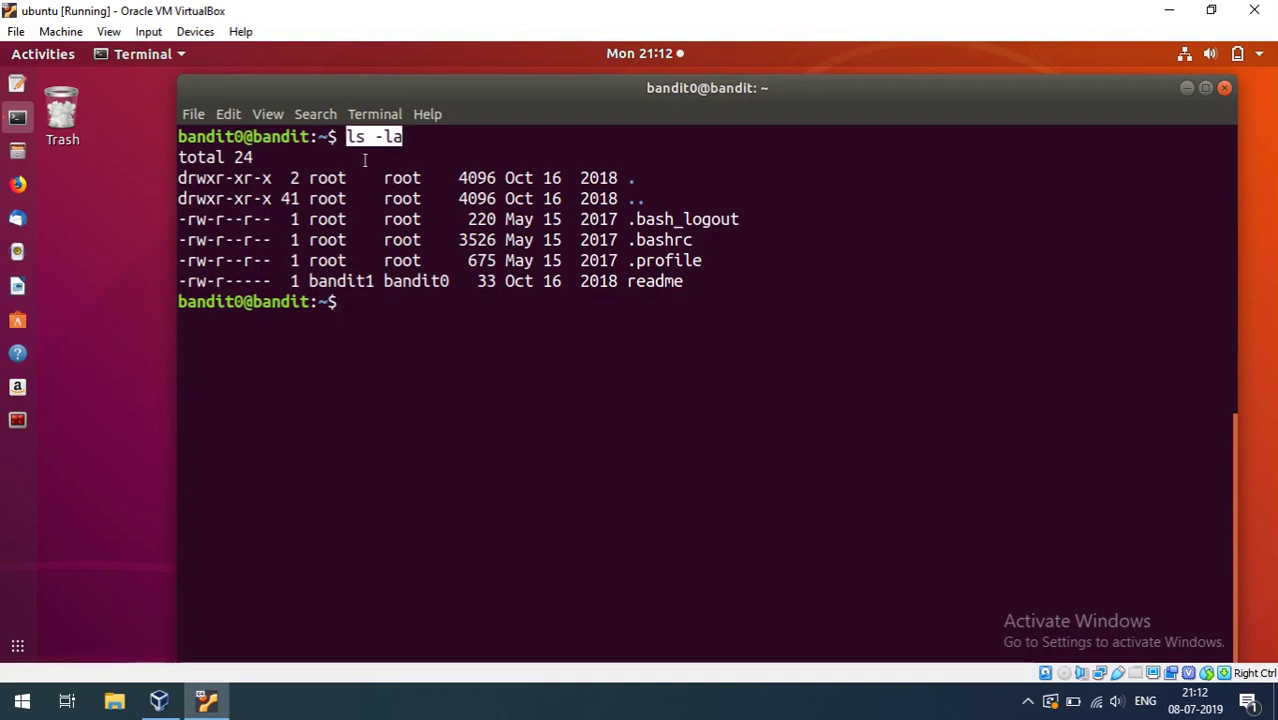
{"action": "left_click_drag", "start_coordinate": [282, 178], "coordinate": [614, 262]}
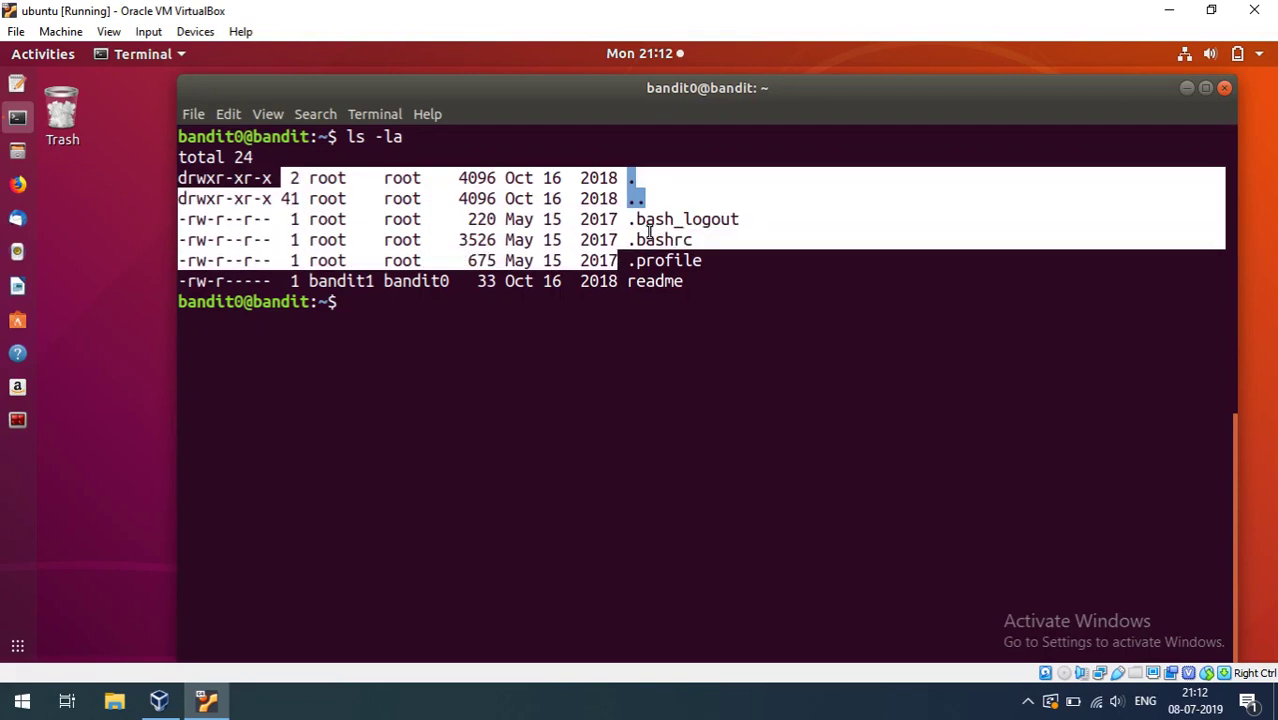
{"action": "double_click", "coordinate": [648, 222]}
{"action": "left_click", "coordinate": [620, 231]}
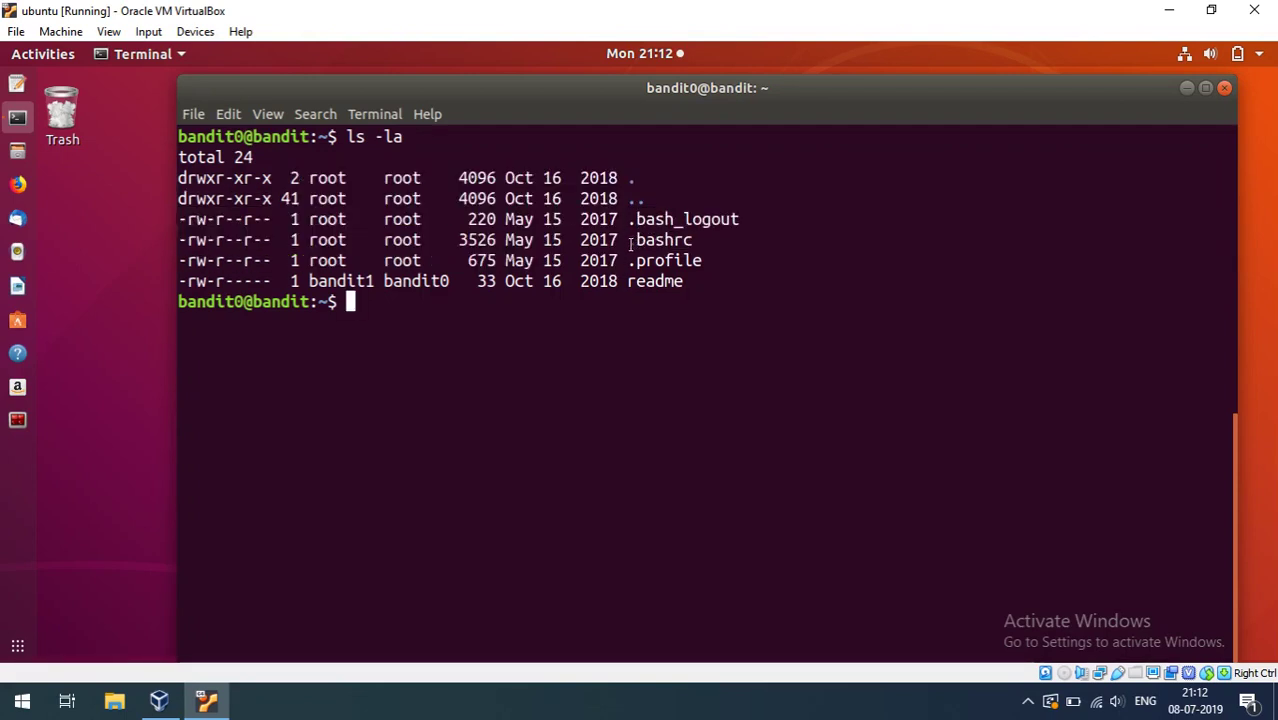
{"action": "double_click", "coordinate": [394, 136]}
{"action": "left_click", "coordinate": [440, 332]}
Print readme with cat and copy the Level 1 password it contains.
{"action": "type", "text": "cat r"}
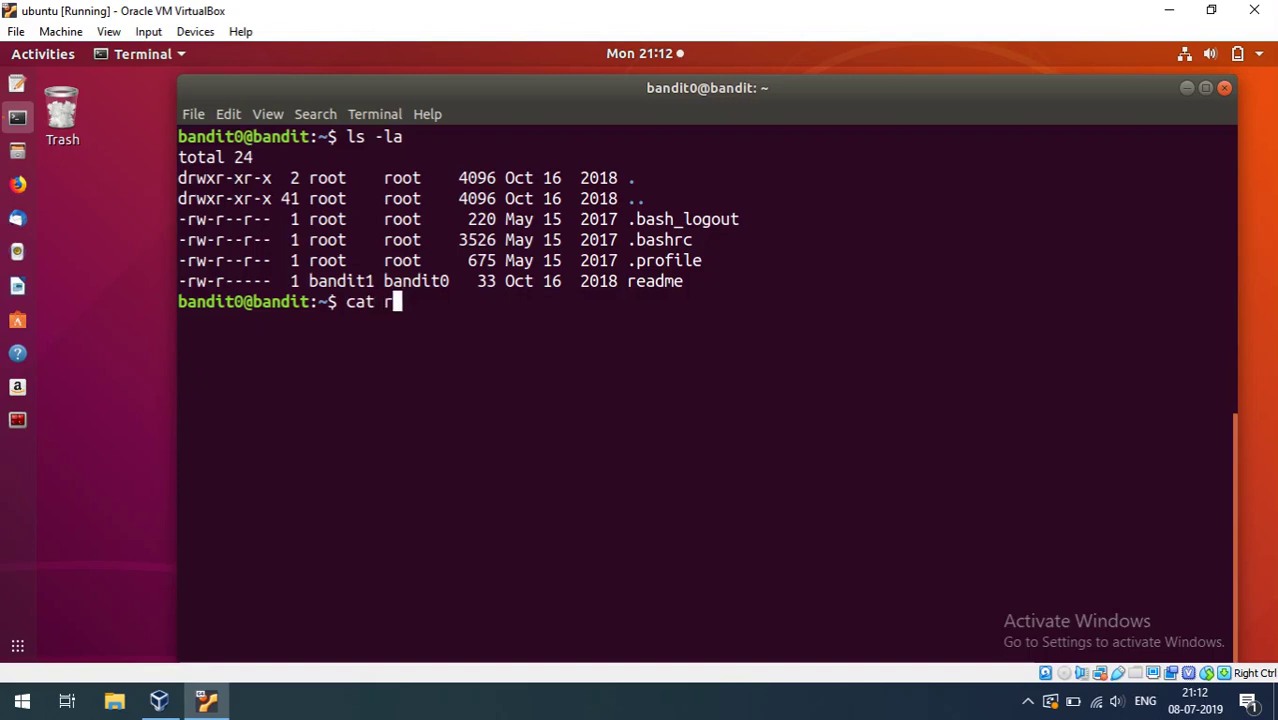
{"action": "type", "text": "eaadm"}
{"action": "key", "text": "BackSpace"}
{"action": "key", "text": "BackSpace"}
{"action": "key", "text": "BackSpace"}
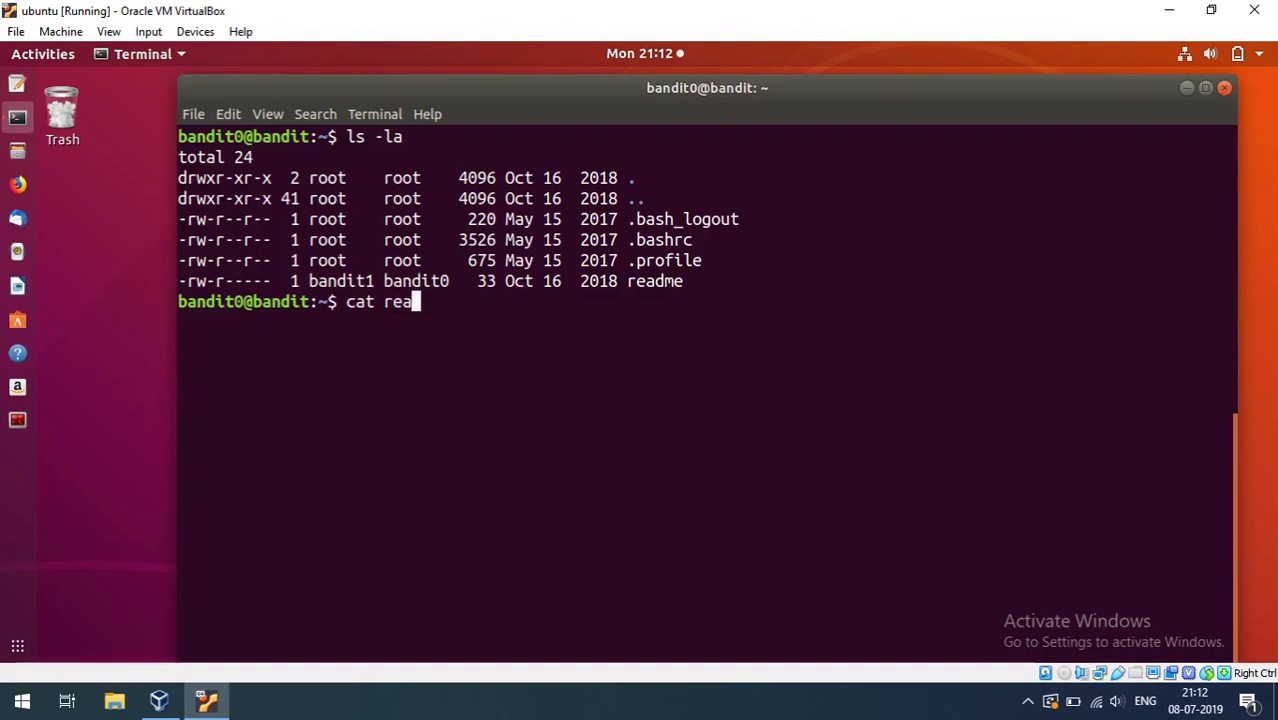
{"action": "type", "text": "dme"}
{"action": "key", "text": "Return"}
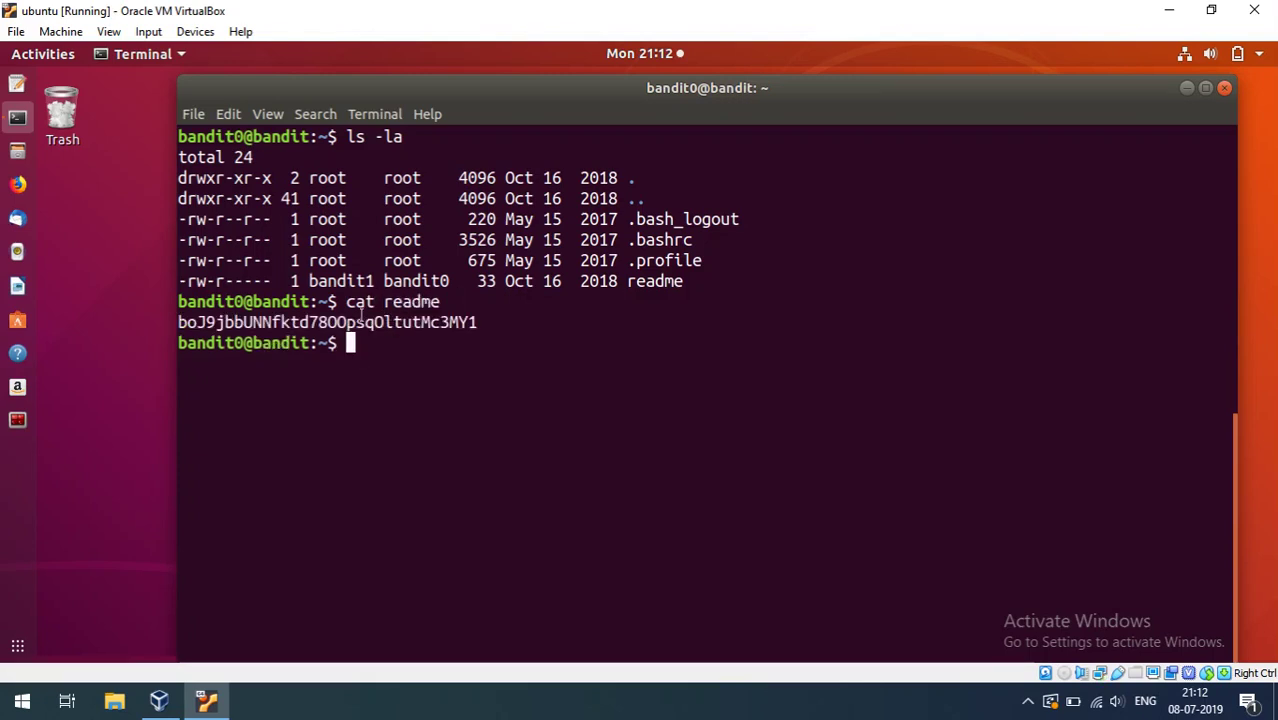
{"action": "double_click", "coordinate": [362, 322]}
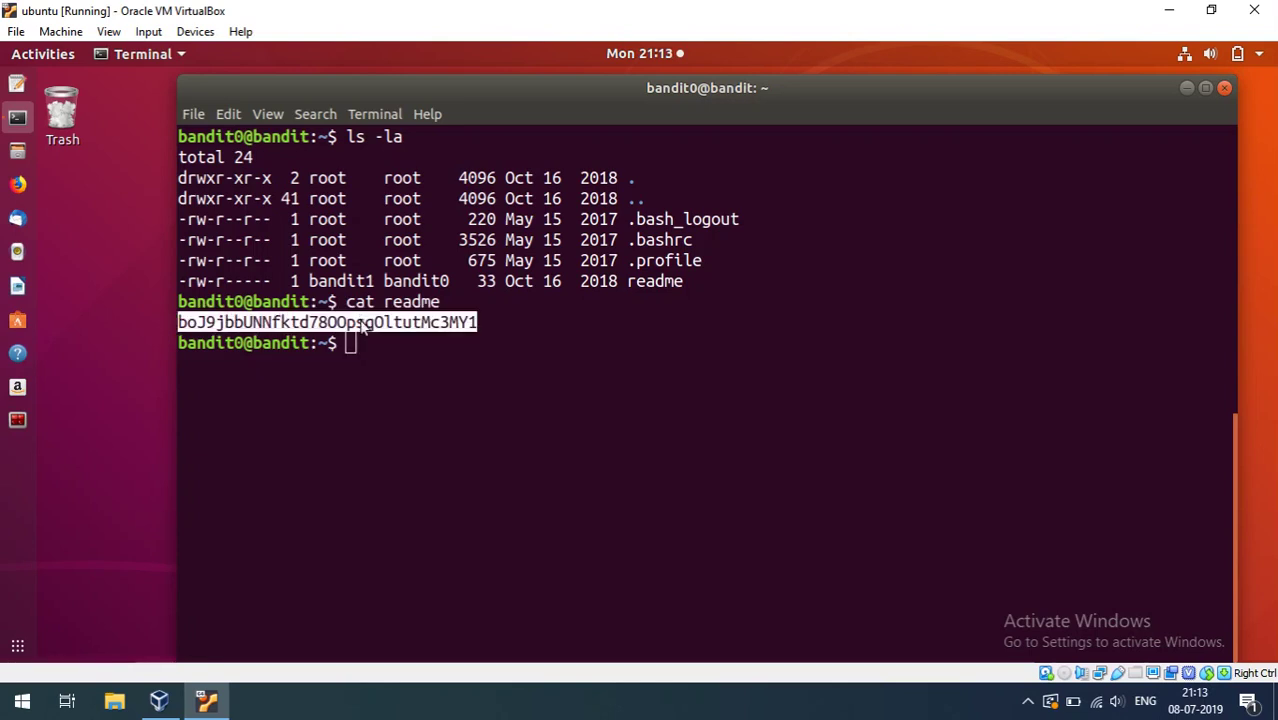
{"action": "right_click", "coordinate": [362, 324]}
{"action": "left_click", "coordinate": [390, 332]}
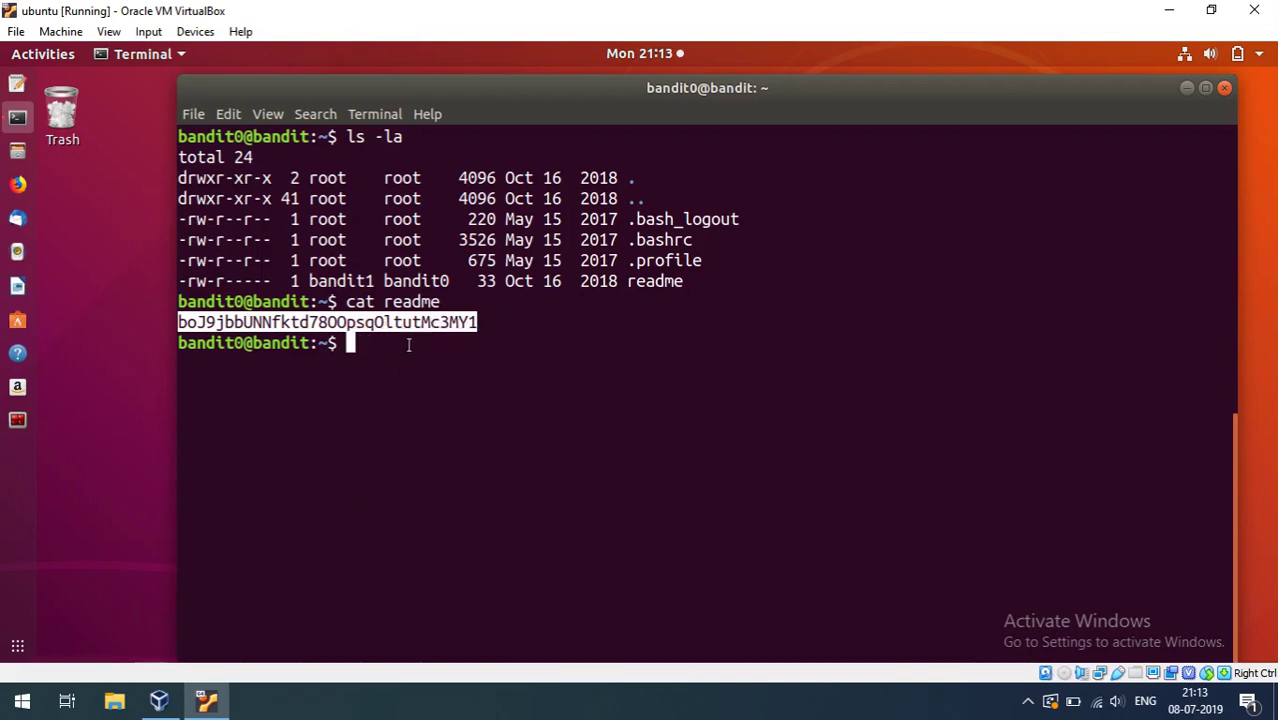
{"action": "left_click", "coordinate": [408, 344]}
Log out of the bandit0 session with exit, back to the local prompt.
{"action": "type", "text": "exit"}
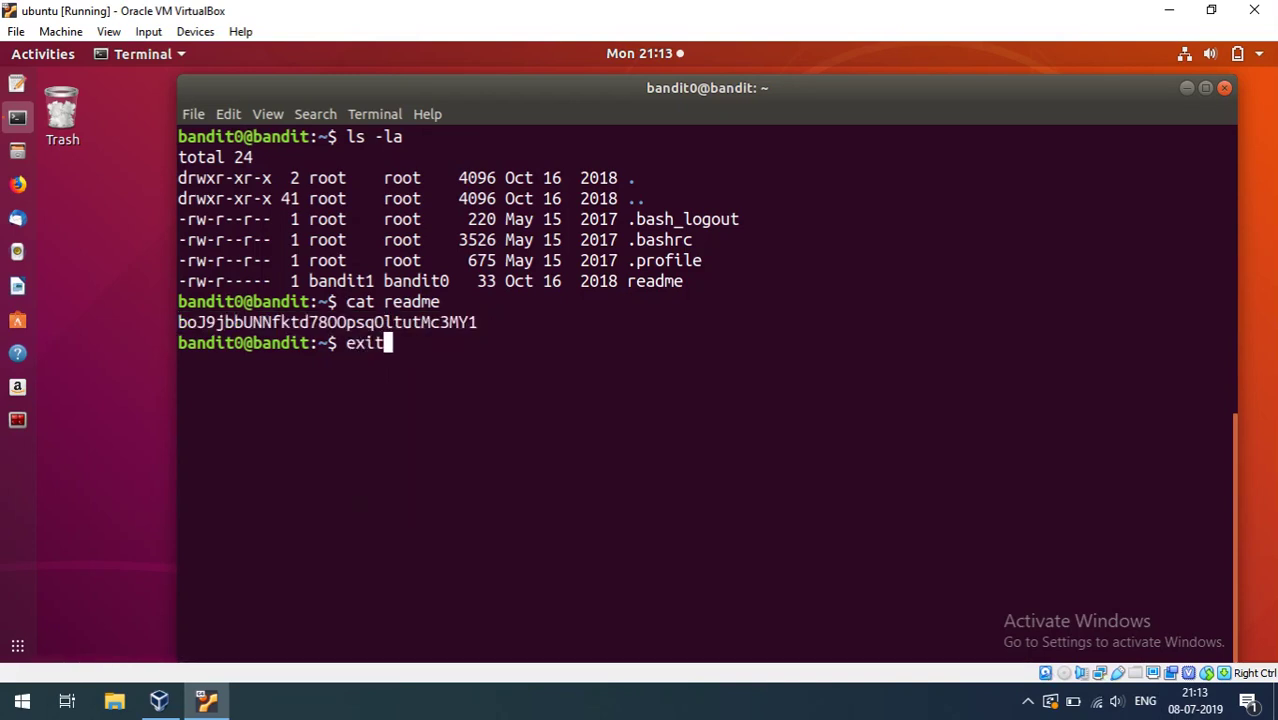
{"action": "key", "text": "Return"}
{"action": "type", "text": "clea"}
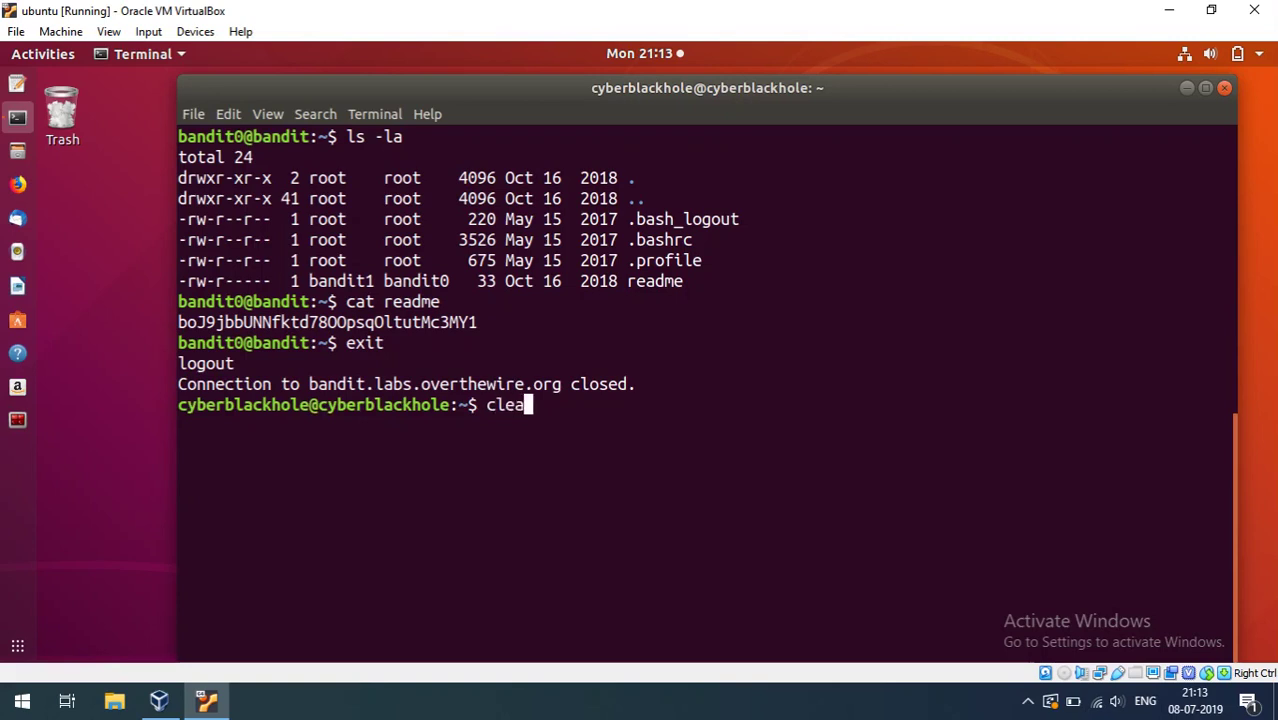
{"action": "type", "text": "r"}
{"action": "double_click", "coordinate": [289, 408]}
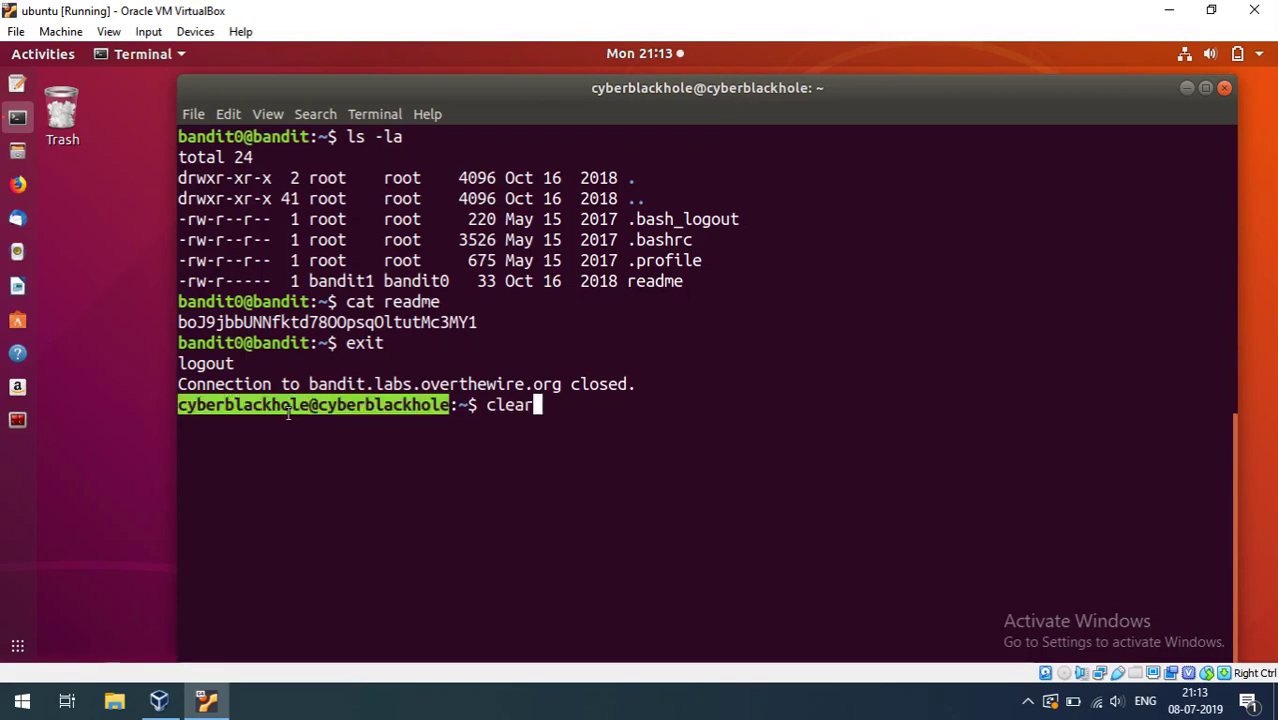
{"action": "double_click", "coordinate": [285, 343]}
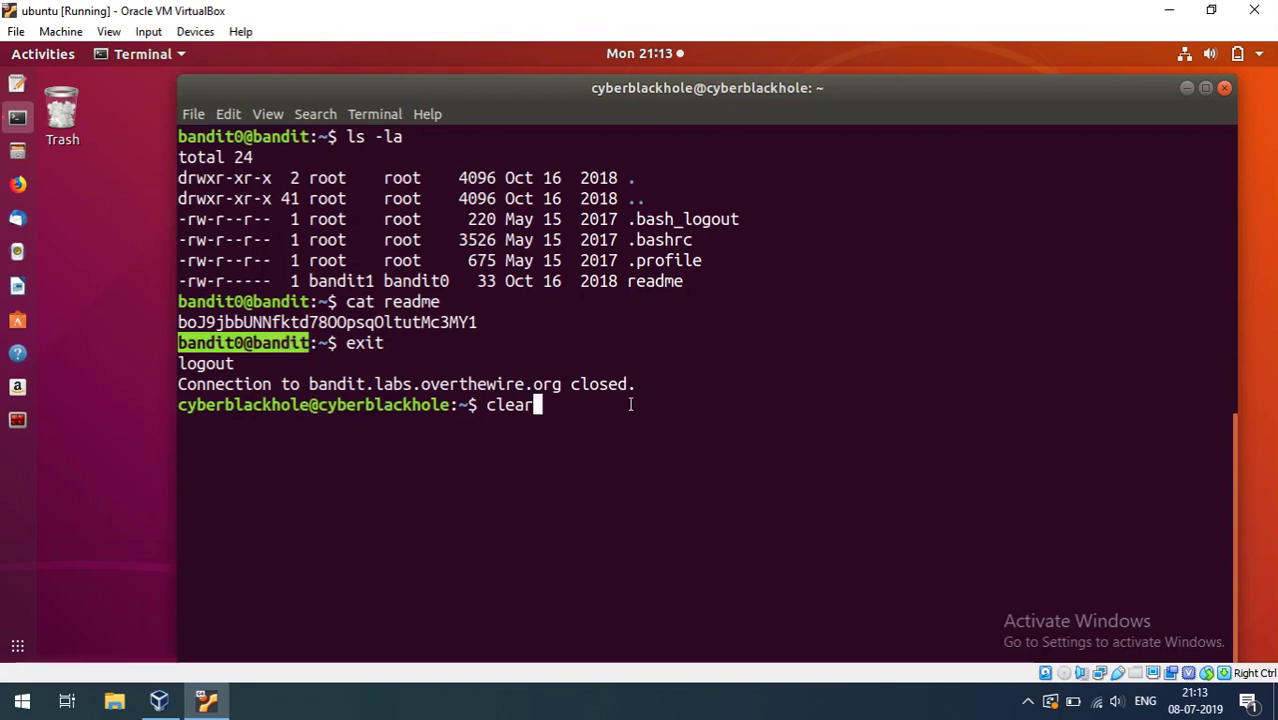
Clear the screen and rerun the recalled ssh command with the user changed to bandit1.
{"action": "left_click", "coordinate": [590, 408]}
{"action": "key", "text": "Return"}
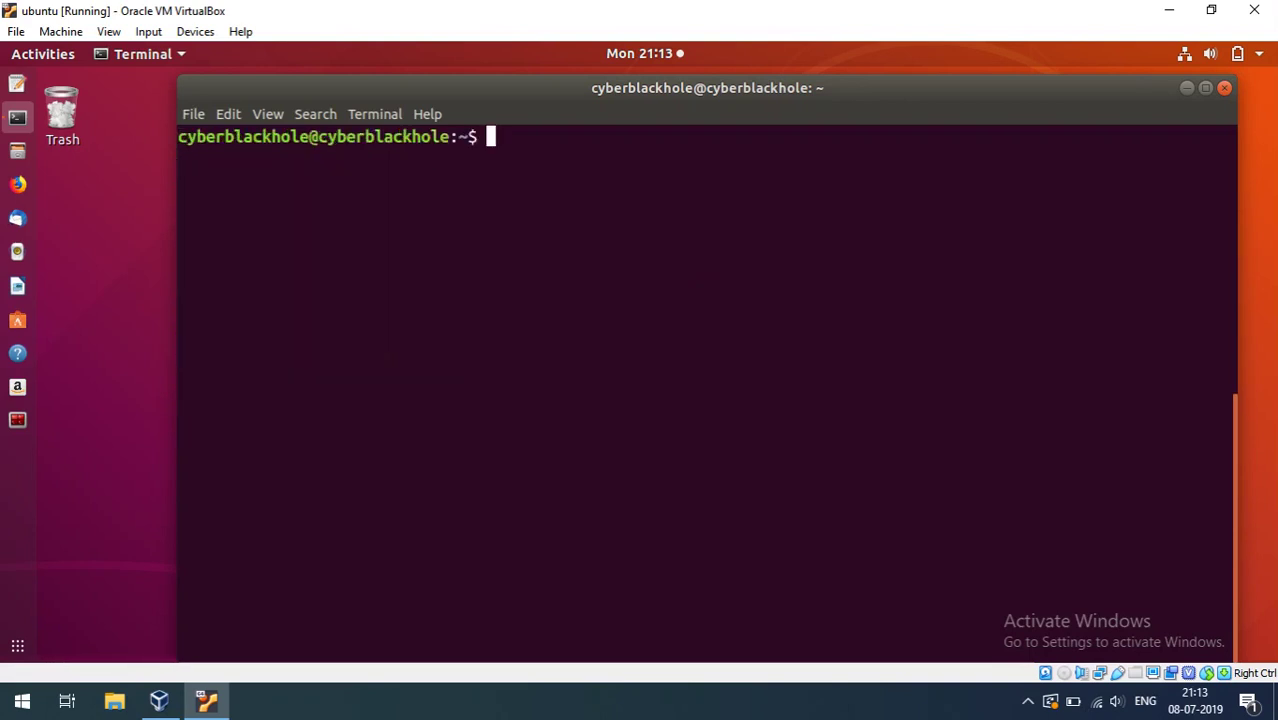
{"action": "key", "text": "Up"}
{"action": "key", "text": "Up"}
{"action": "key", "text": "Left"}
{"action": "key", "text": "Left"}
{"action": "key", "text": "Left"}
{"action": "key", "text": "Left"}
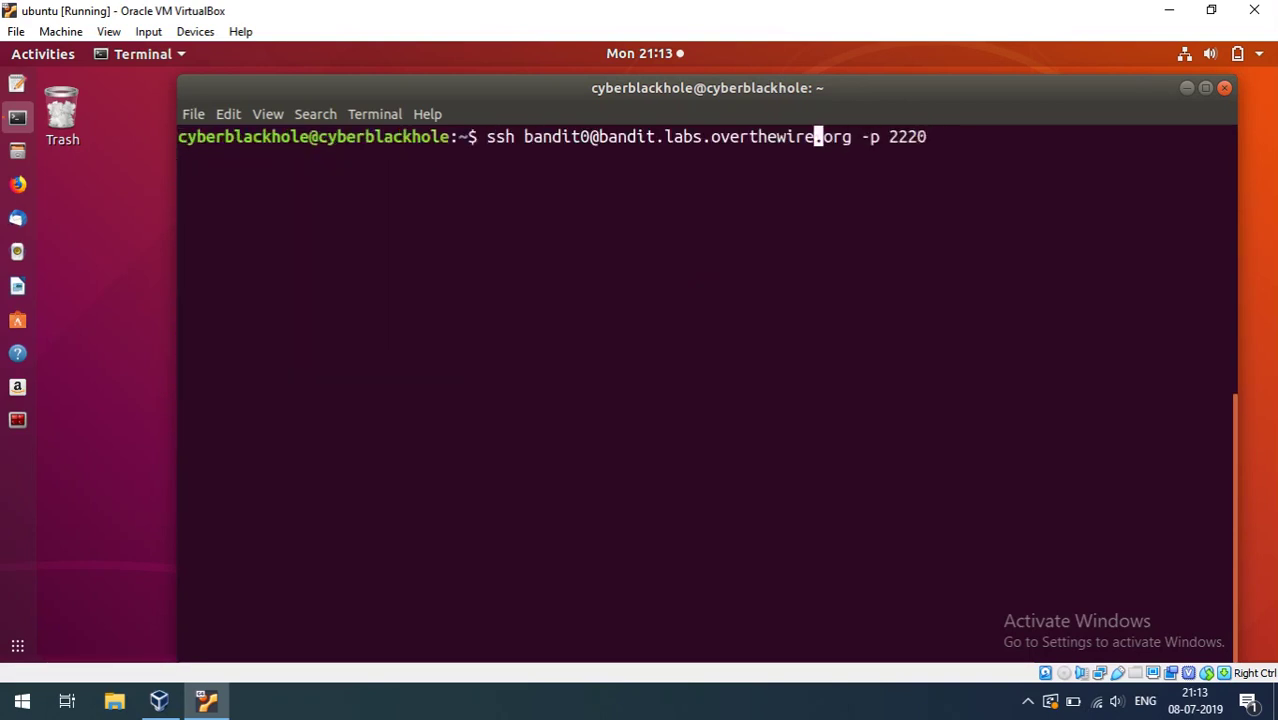
{"action": "key", "text": "Left"}
{"action": "key", "text": "Left"}
{"action": "key", "text": "Left"}
{"action": "key", "text": "Left"}
{"action": "key", "text": "Left"}
{"action": "key", "text": "Left"}
{"action": "key", "text": "BackSpace"}
{"action": "type", "text": "1"}
{"action": "key", "text": "Left"}
{"action": "key", "text": "Left"}
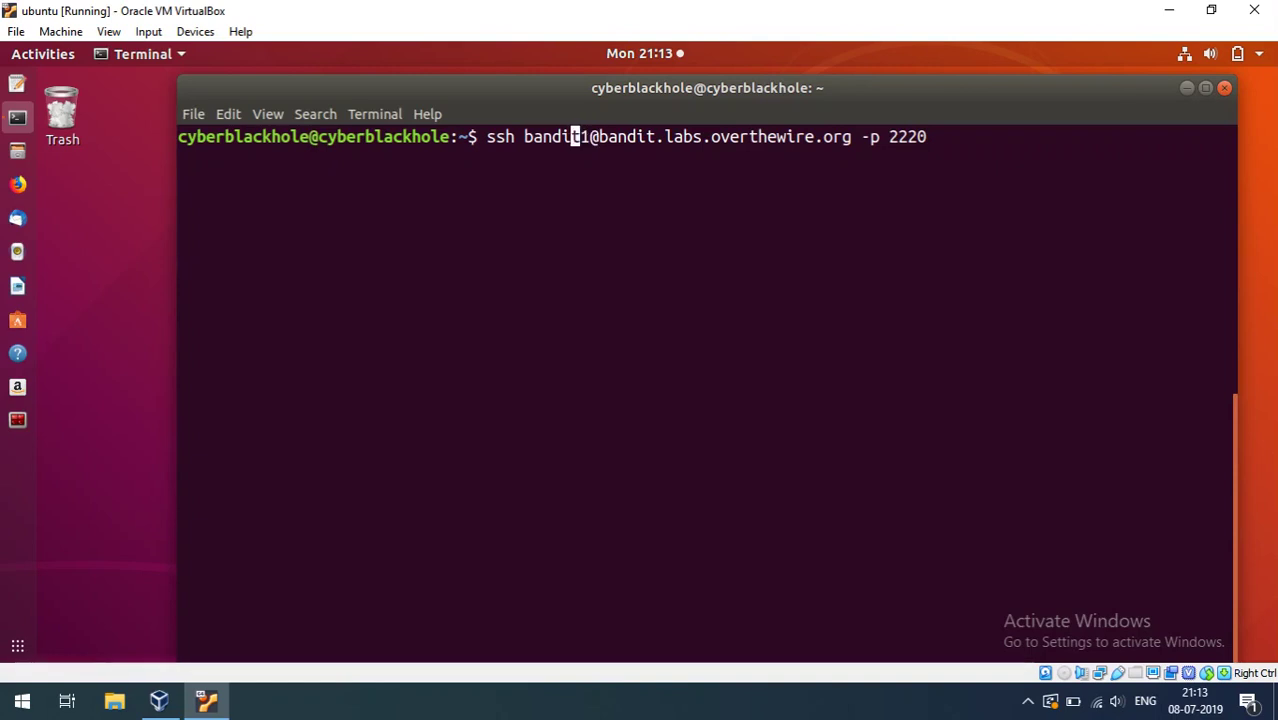
{"action": "key", "text": "Right"}
{"action": "key", "text": "Return"}
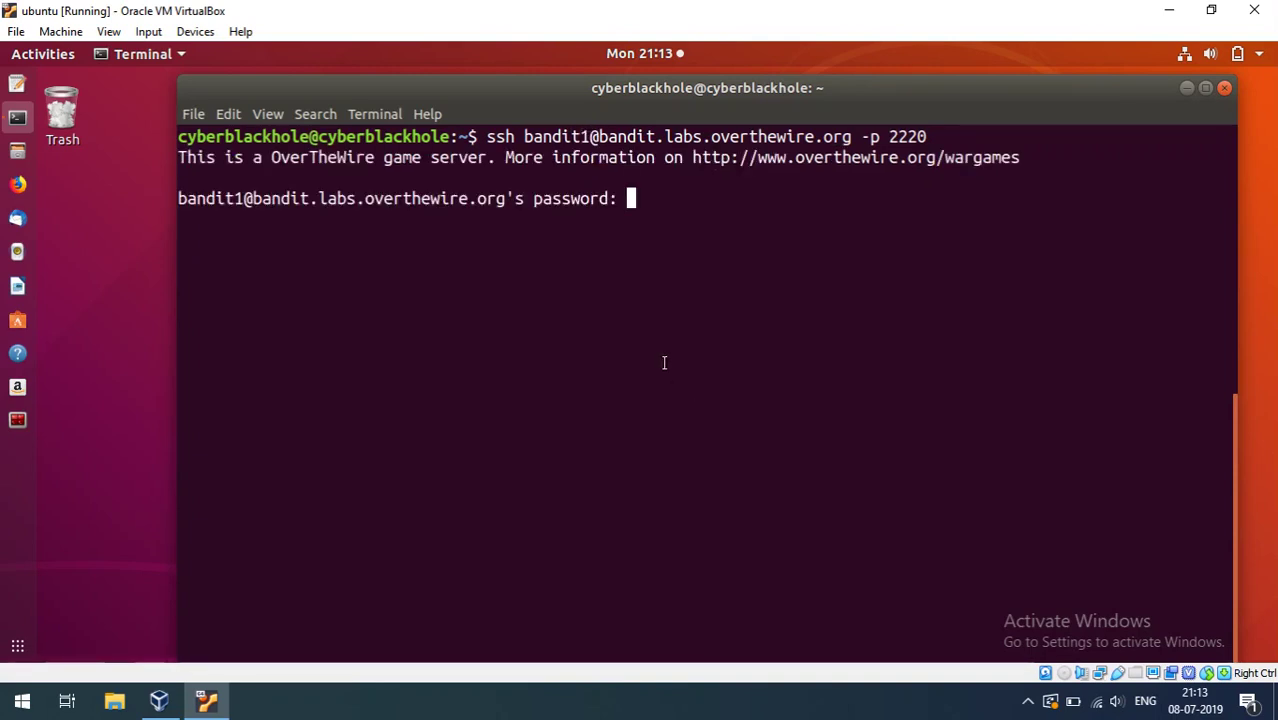
Paste the copied password to log in, then clear and run ls, showing the file '-'.
{"action": "right_click", "coordinate": [682, 306]}
{"action": "left_click", "coordinate": [721, 364]}
{"action": "key", "text": "Return"}
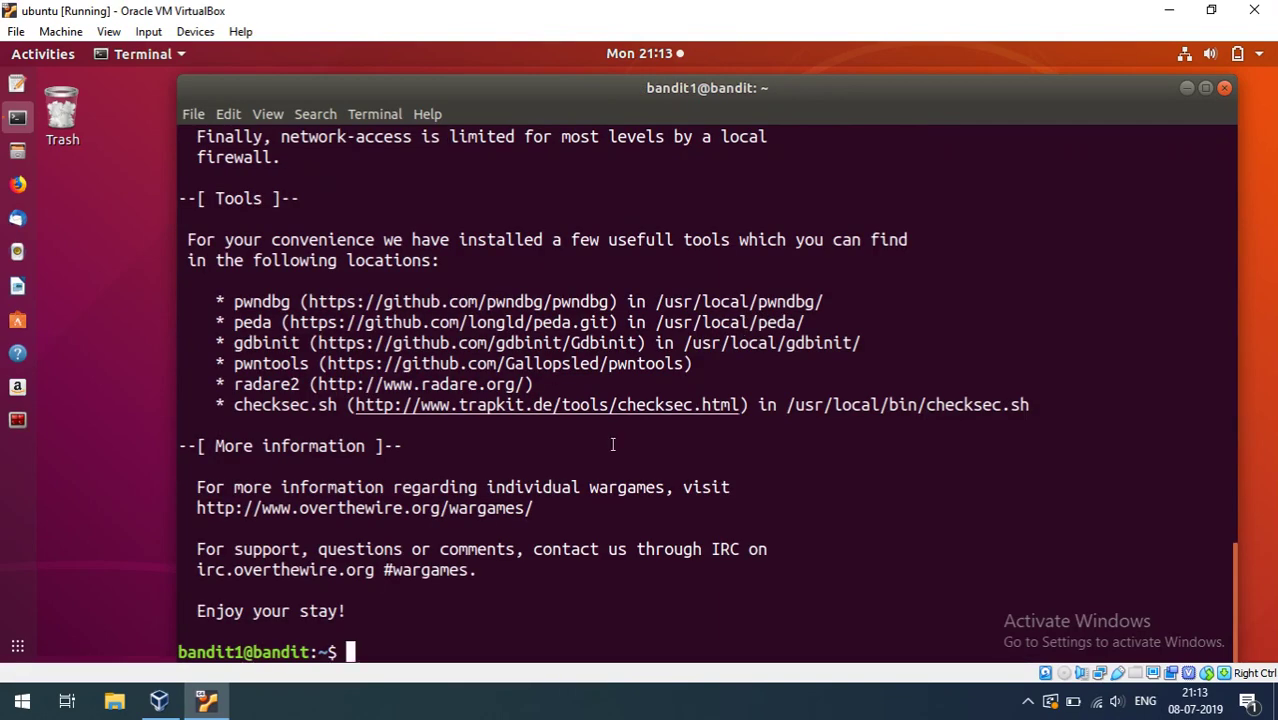
{"action": "double_click", "coordinate": [258, 652]}
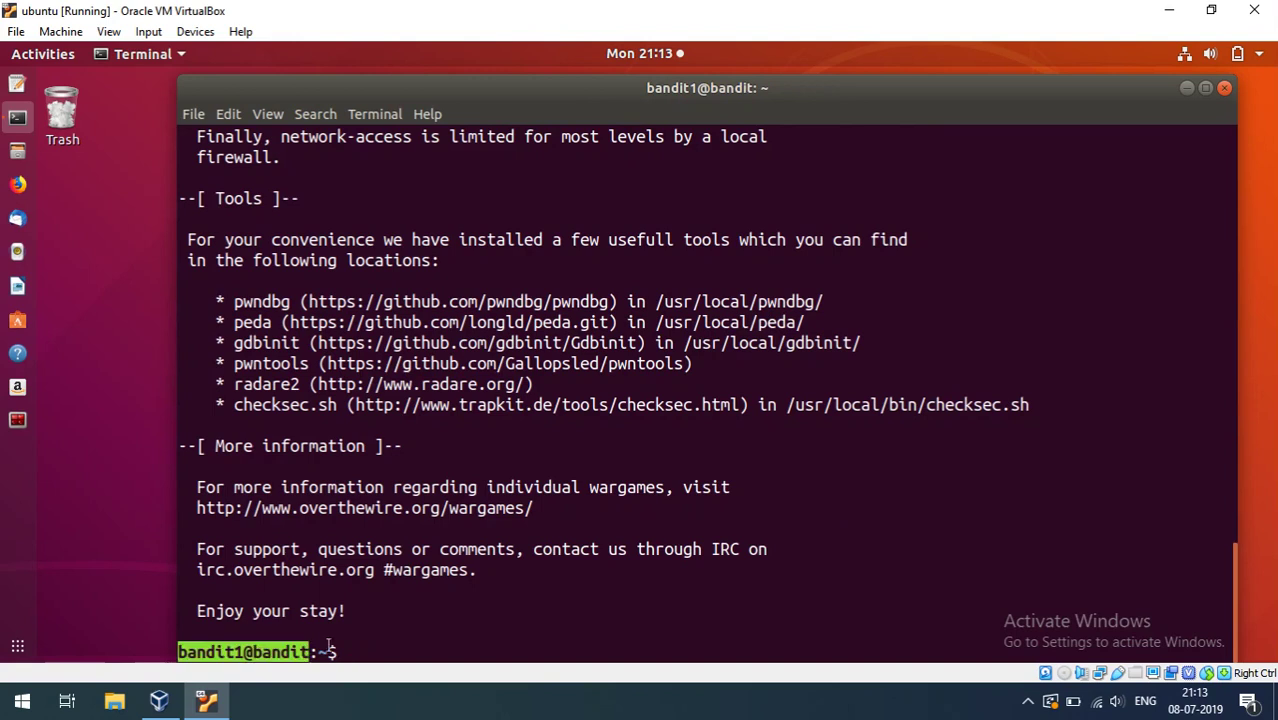
{"action": "type", "text": "cl"}
{"action": "type", "text": "ear"}
{"action": "key", "text": "Return"}
{"action": "type", "text": "ls"}
{"action": "key", "text": "Return"}
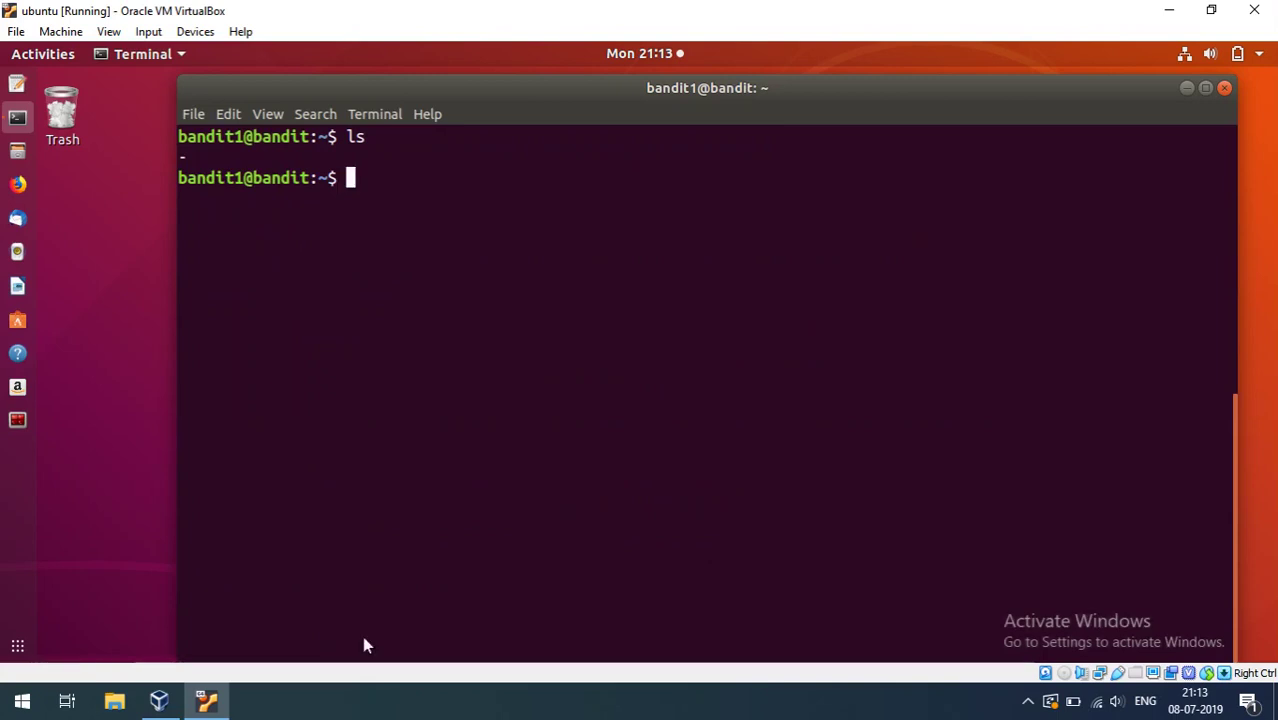
{"action": "key", "text": "alt+Tab"}
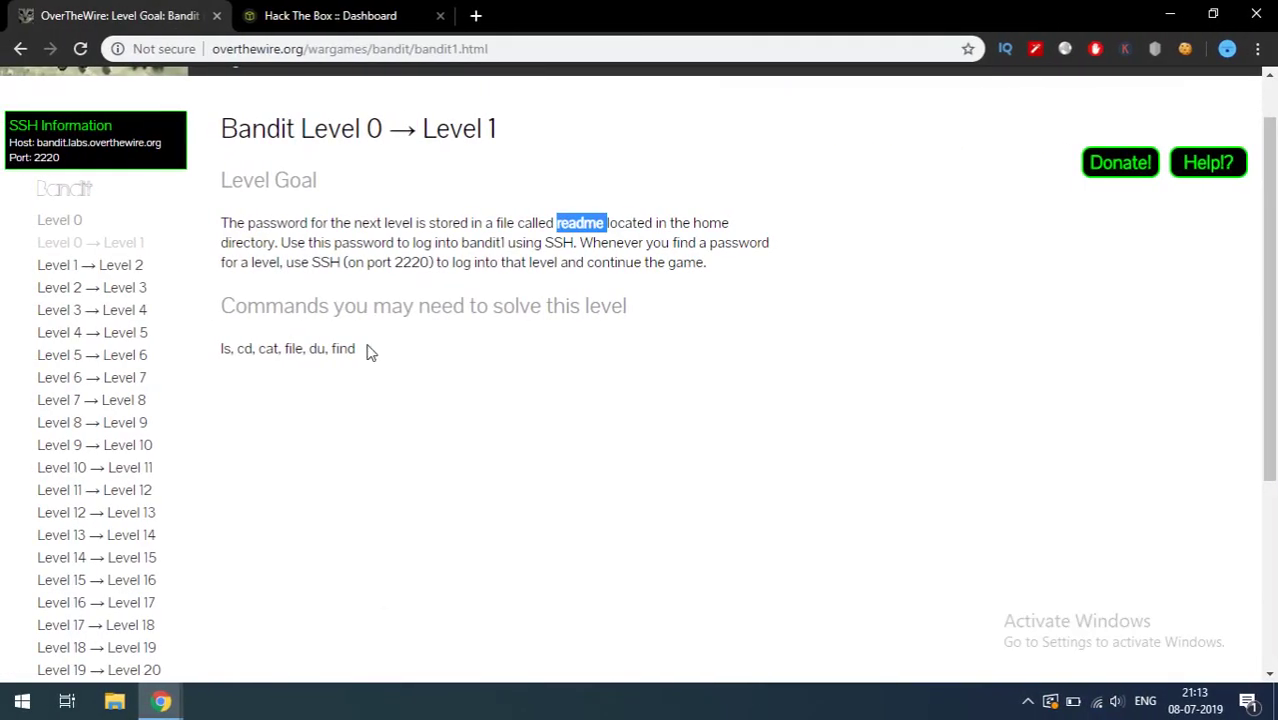
Highlight the suggested commands ls, cd, cat, file, du and find on the level page.
{"action": "left_click", "coordinate": [369, 351]}
{"action": "left_click_drag", "start_coordinate": [369, 351], "coordinate": [231, 345]}
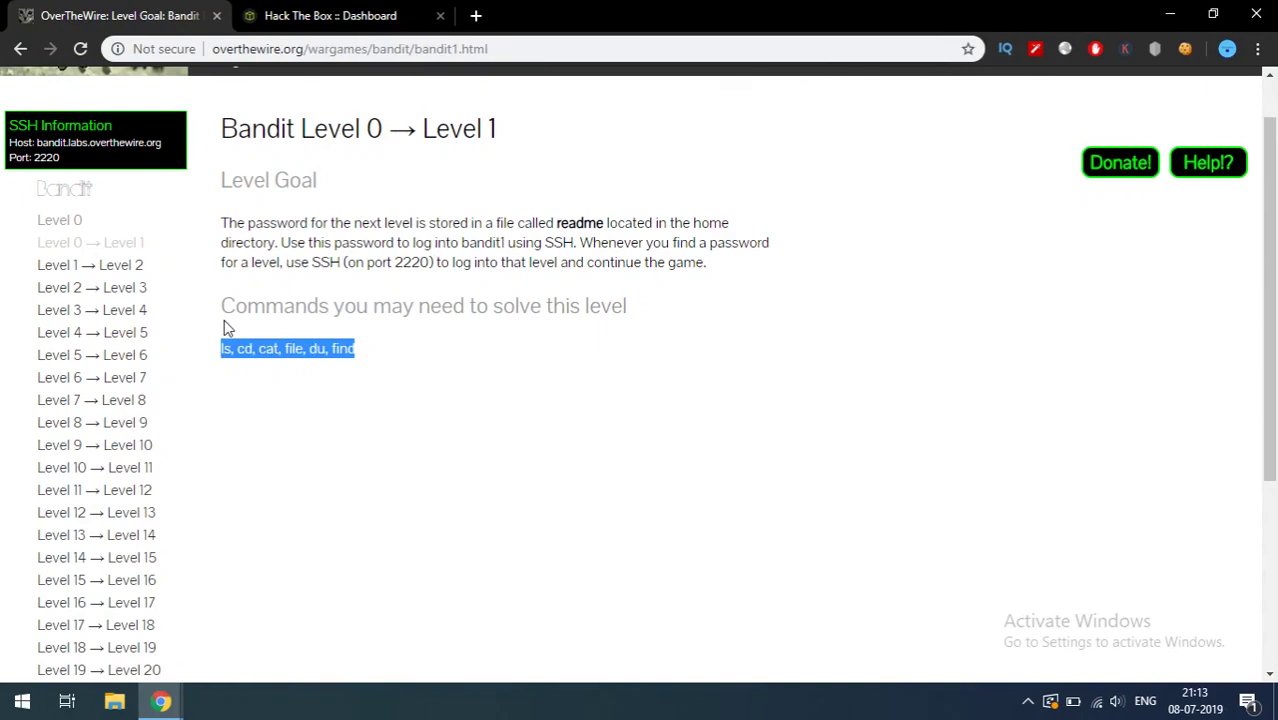
{"action": "left_click", "coordinate": [369, 357]}
{"action": "left_click_drag", "start_coordinate": [369, 357], "coordinate": [222, 350]}
{"action": "left_click", "coordinate": [367, 358]}
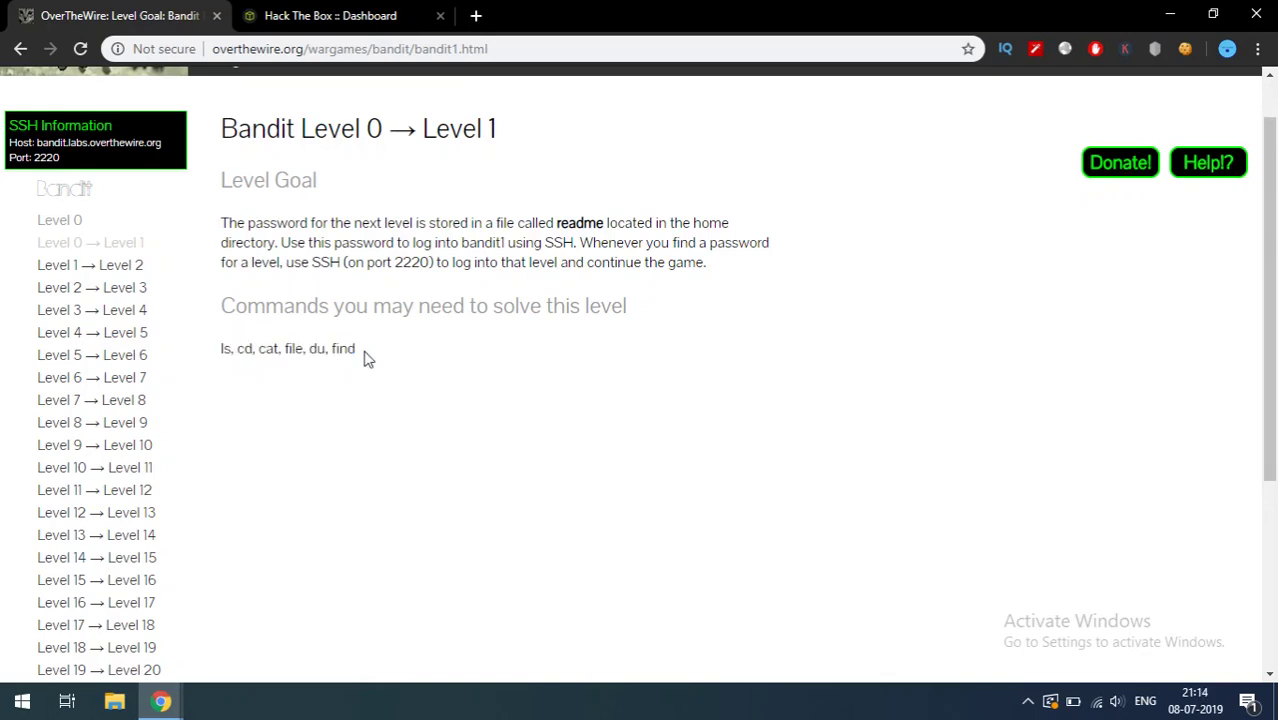
{"action": "left_click_drag", "start_coordinate": [366, 356], "coordinate": [225, 342]}
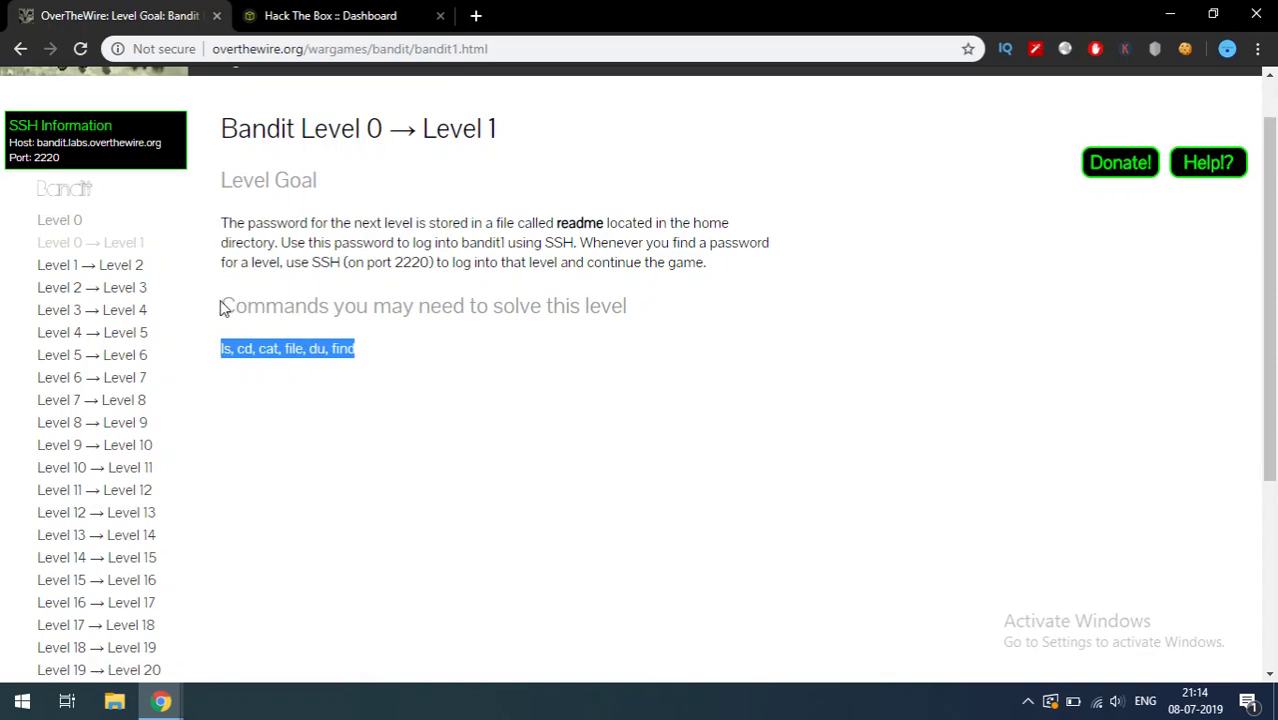
{"action": "left_click", "coordinate": [222, 303]}
{"action": "left_click_drag", "start_coordinate": [222, 303], "coordinate": [641, 313]}
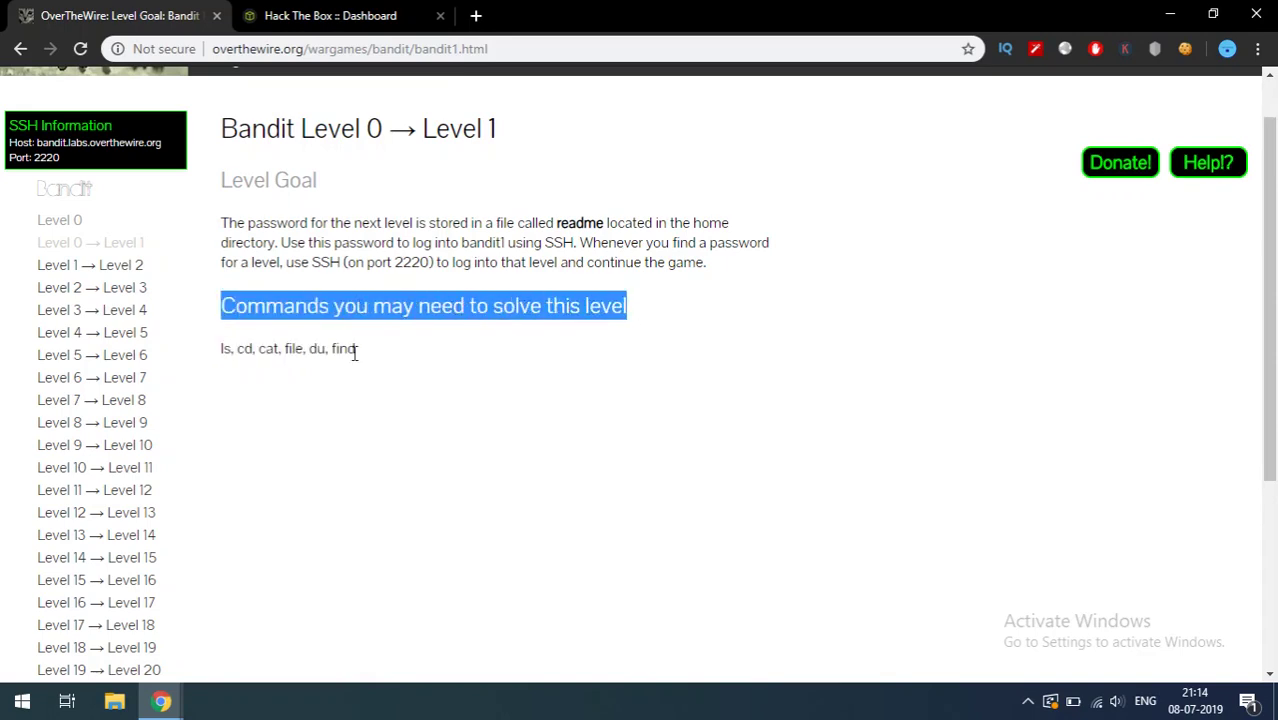
{"action": "left_click_drag", "start_coordinate": [379, 357], "coordinate": [220, 358]}
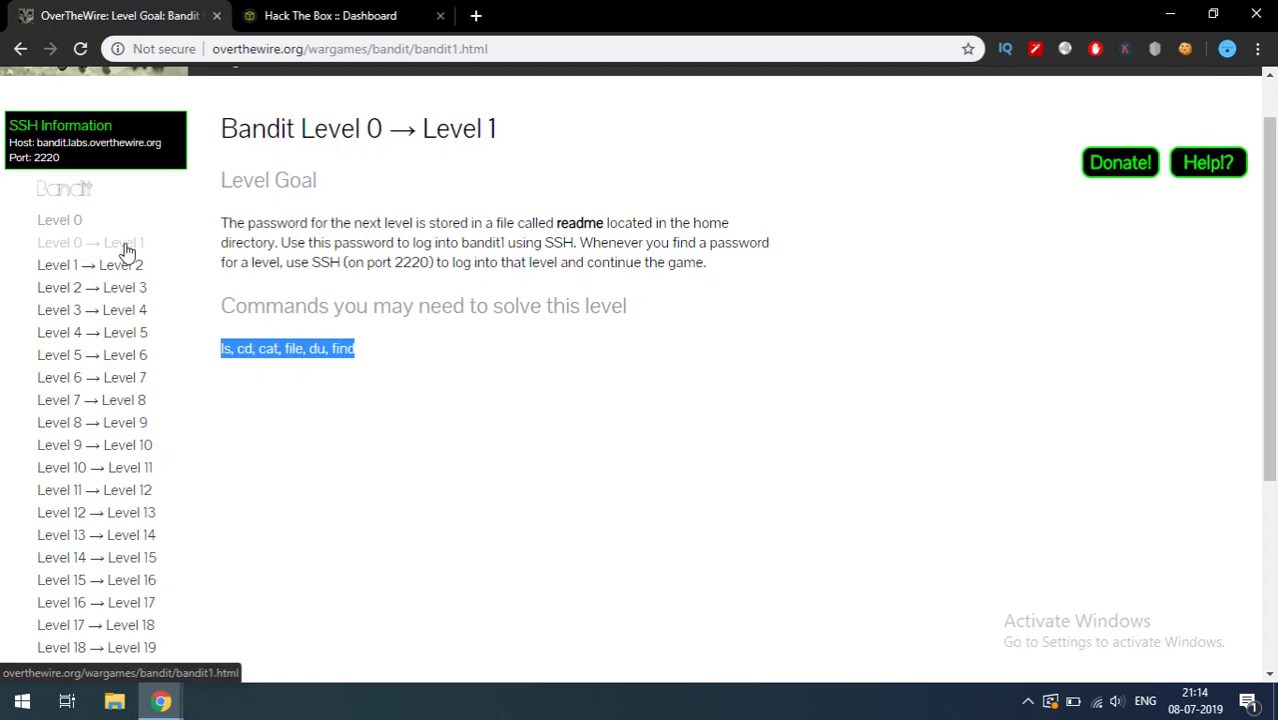
{"action": "scroll", "coordinate": [106, 453], "scroll_direction": "down", "scroll_amount": 3}
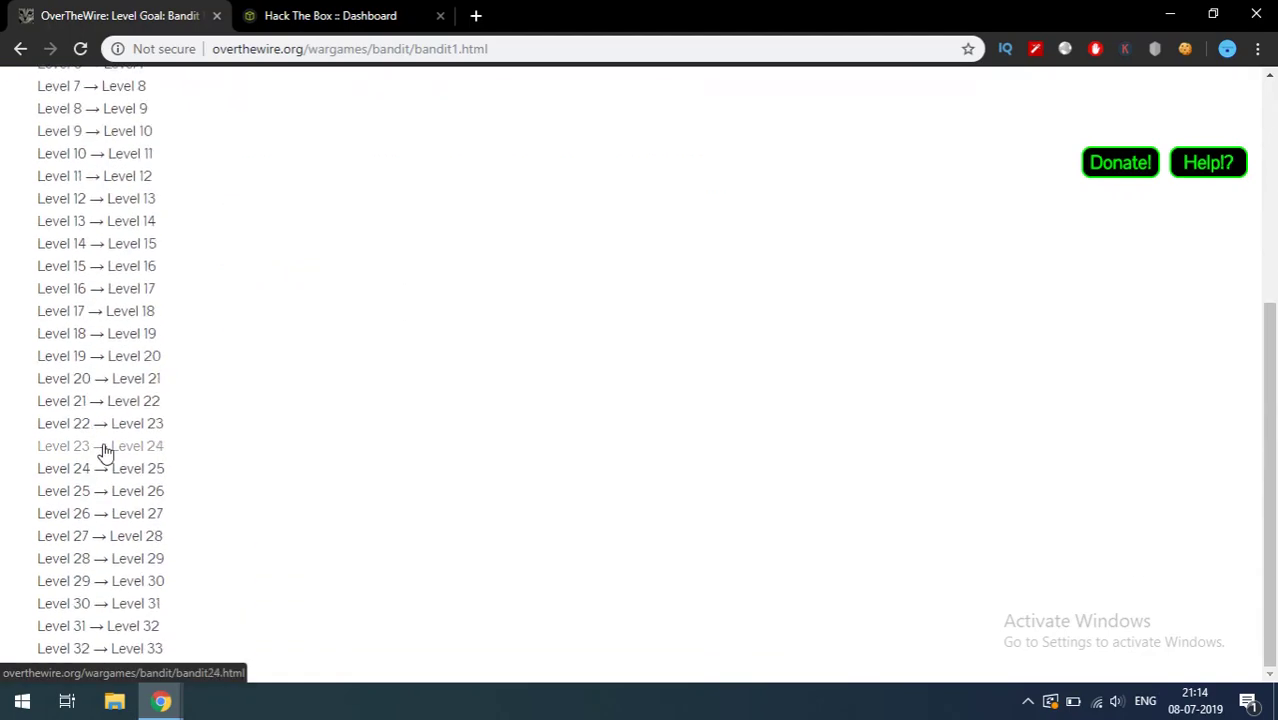
{"action": "scroll", "coordinate": [316, 491], "scroll_direction": "up", "scroll_amount": 4}
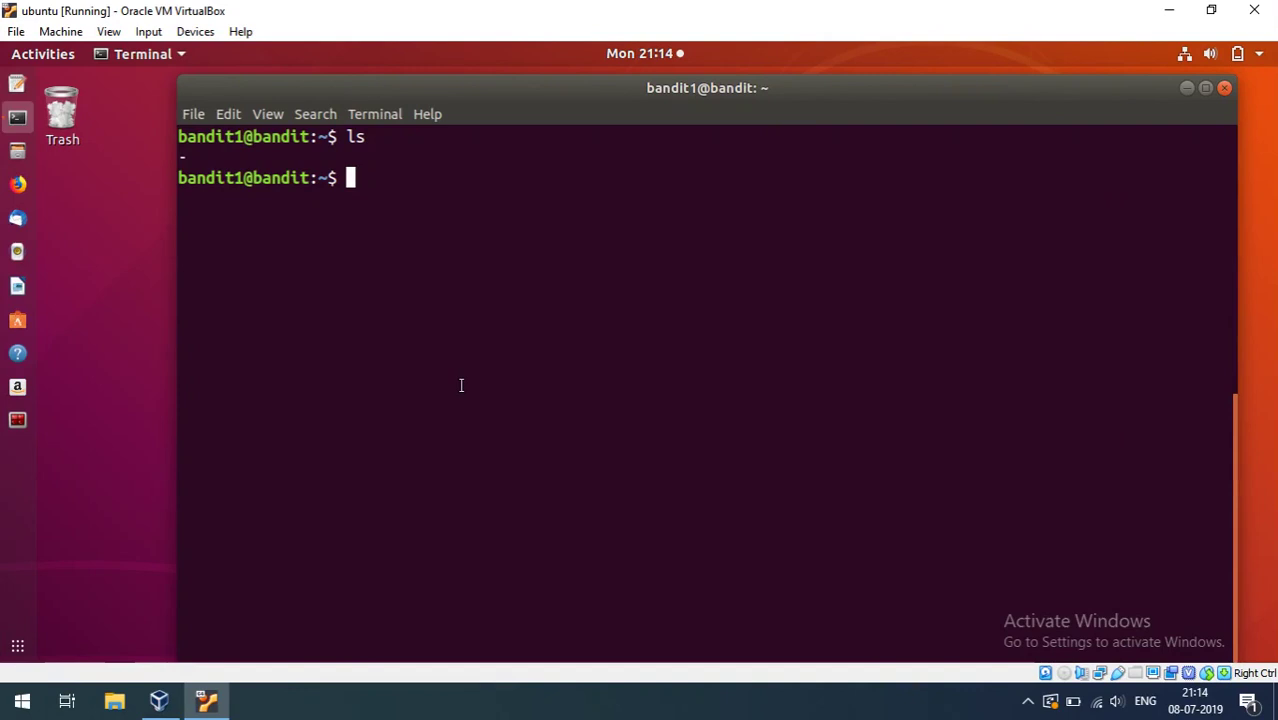
Run man ls, scroll through the manual, and quit it with q.
{"action": "type", "text": "man"}
{"action": "type", "text": "ls"}
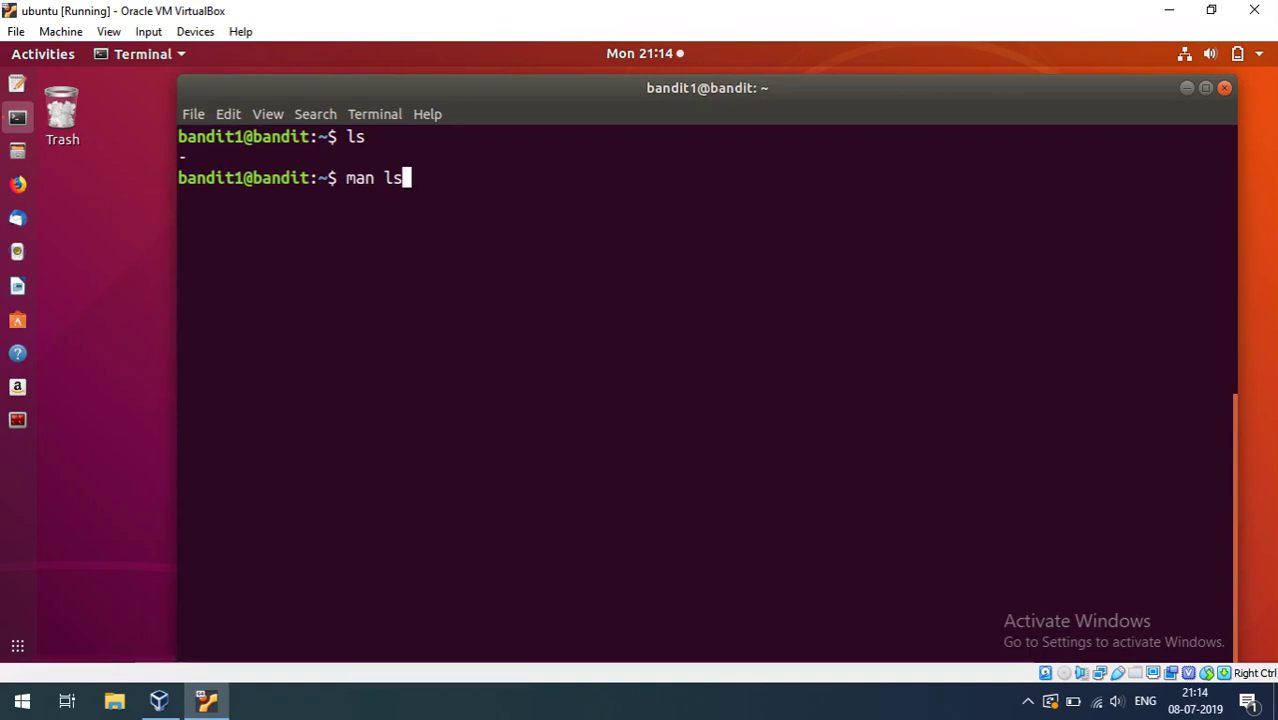
{"action": "key", "text": "Return"}
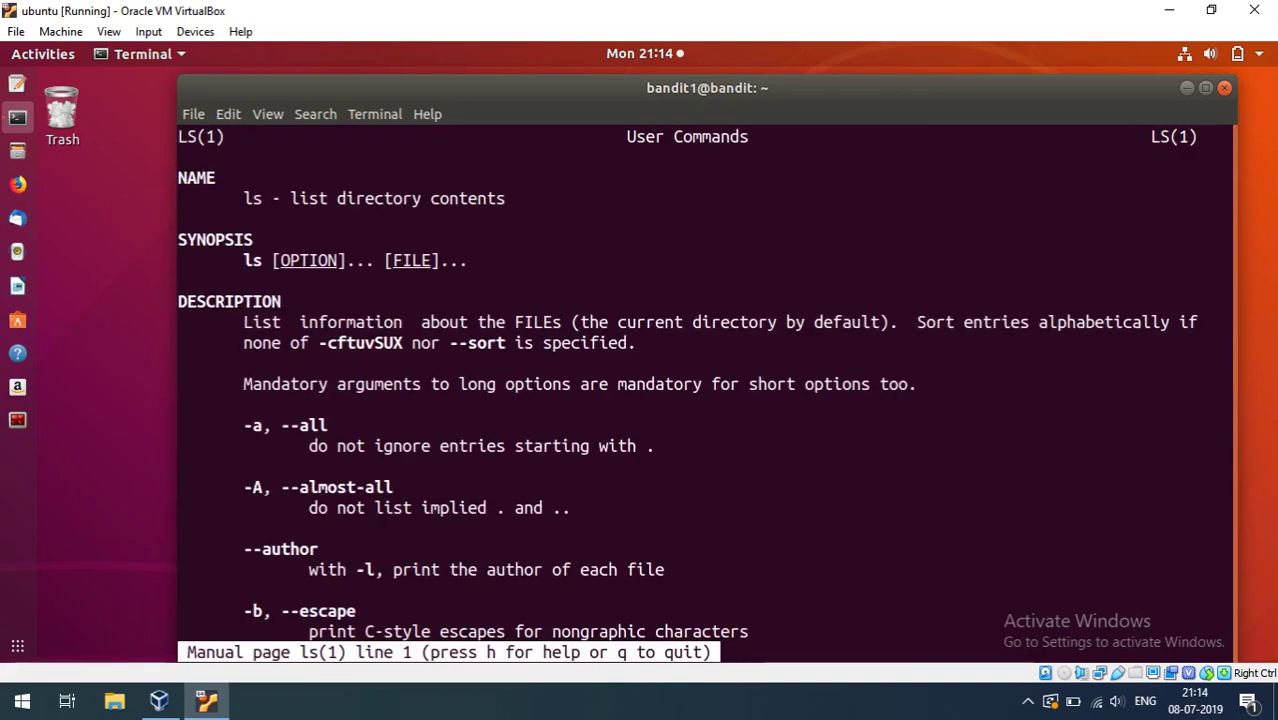
{"action": "scroll", "coordinate": [557, 365], "scroll_direction": "down", "scroll_amount": 1}
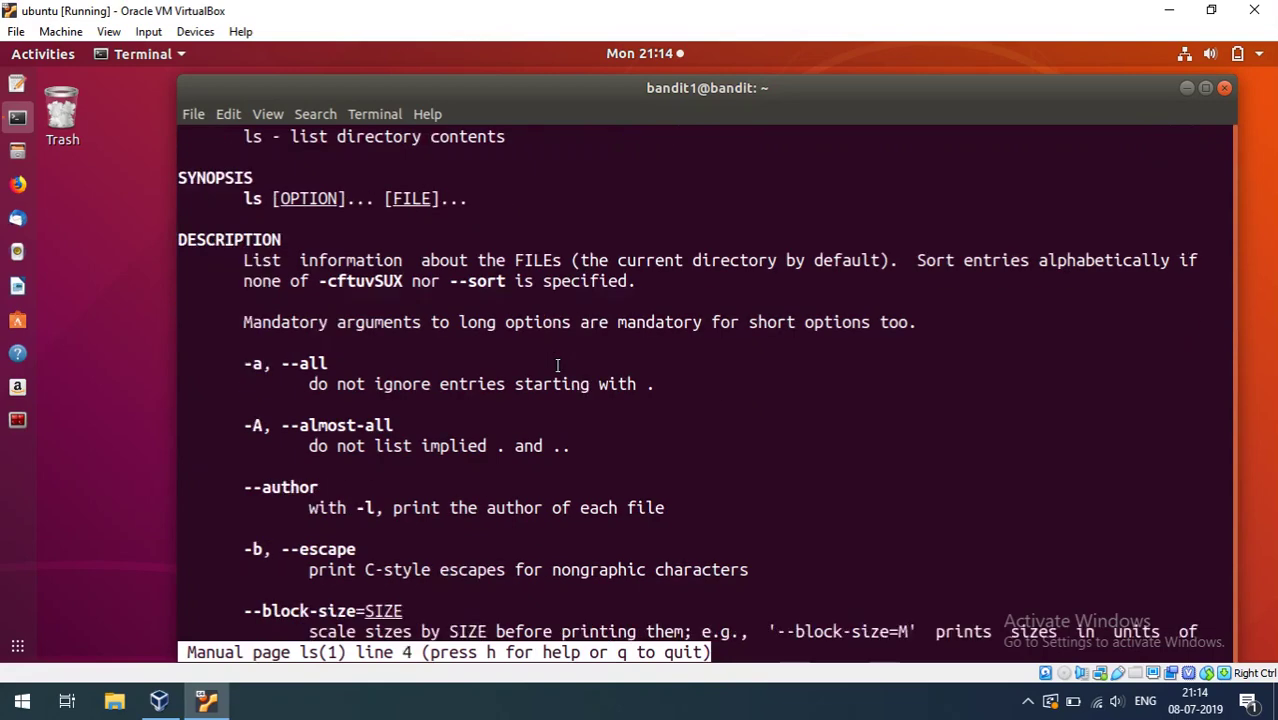
{"action": "scroll", "coordinate": [557, 365], "scroll_direction": "down", "scroll_amount": 1}
{"action": "scroll", "coordinate": [557, 365], "scroll_direction": "down", "scroll_amount": 3}
{"action": "scroll", "coordinate": [557, 365], "scroll_direction": "down", "scroll_amount": 5}
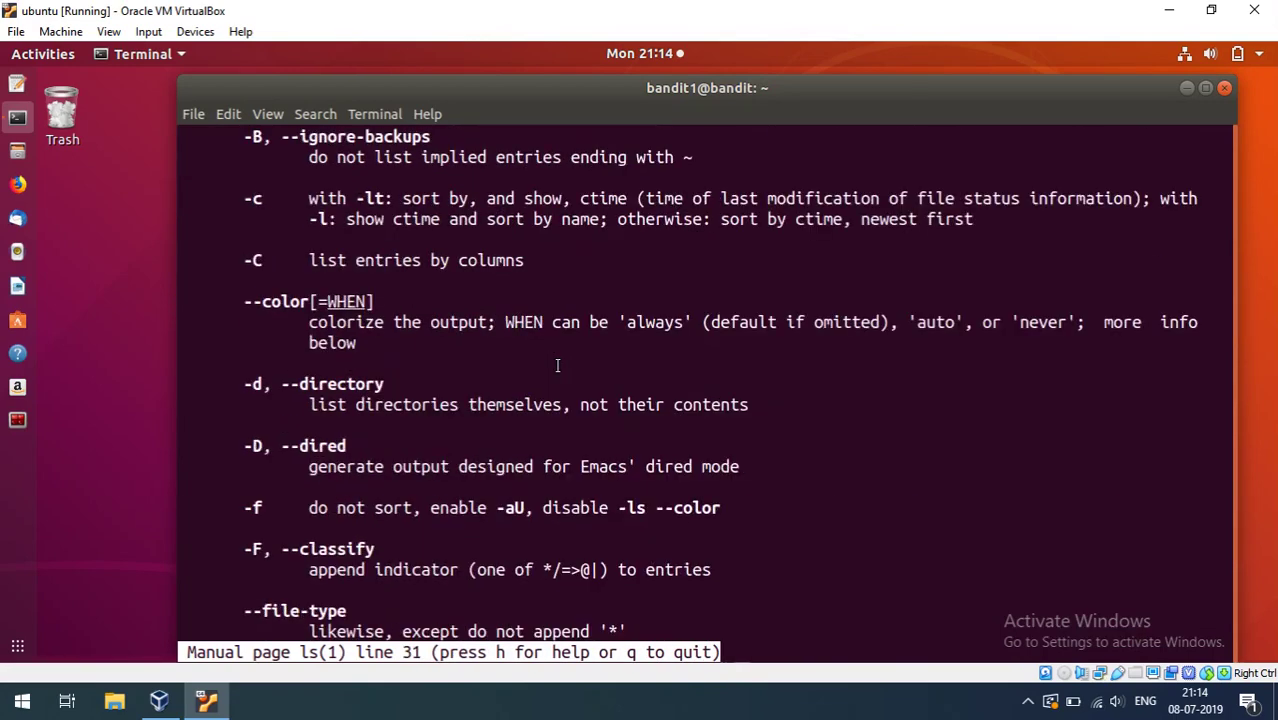
{"action": "scroll", "coordinate": [557, 365], "scroll_direction": "down", "scroll_amount": 5}
{"action": "key", "text": "q"}
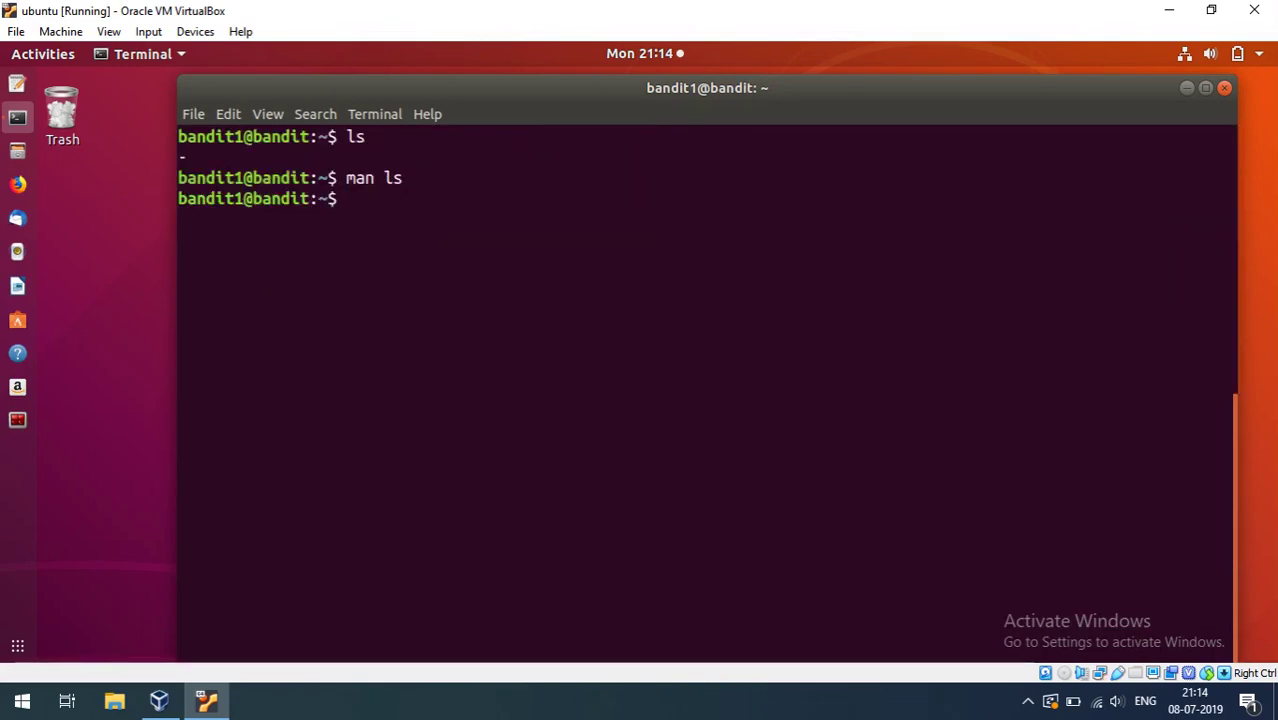
{"action": "key", "text": "ctrl+super+Left"}
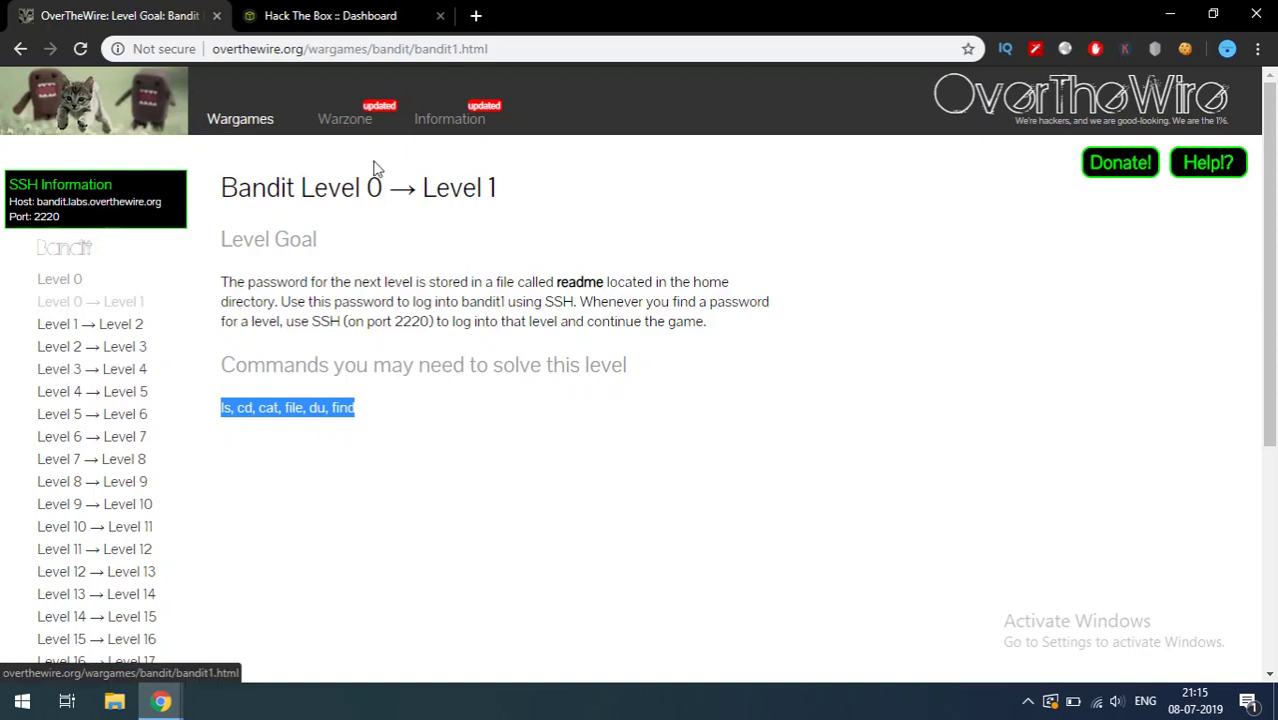
Open the Natas wargame page and highlight the natasX address pattern and level 0 login lines.
{"action": "left_click", "coordinate": [241, 120]}
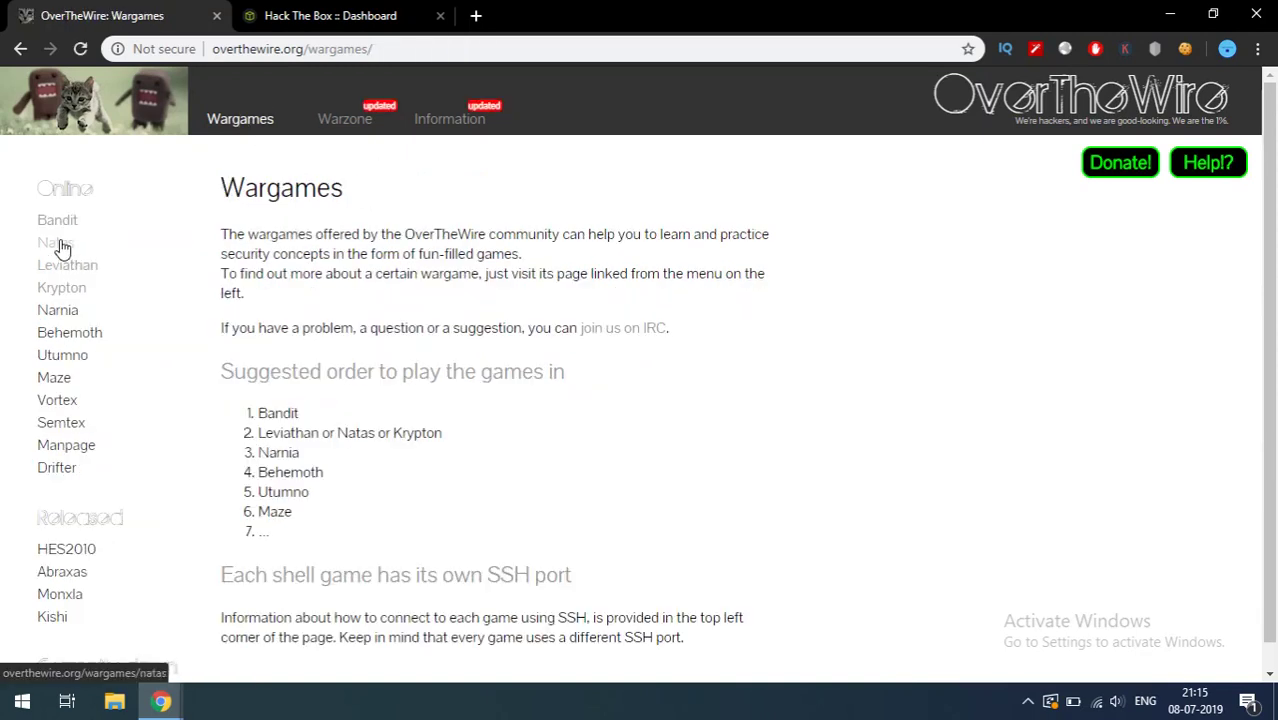
{"action": "left_click", "coordinate": [56, 243]}
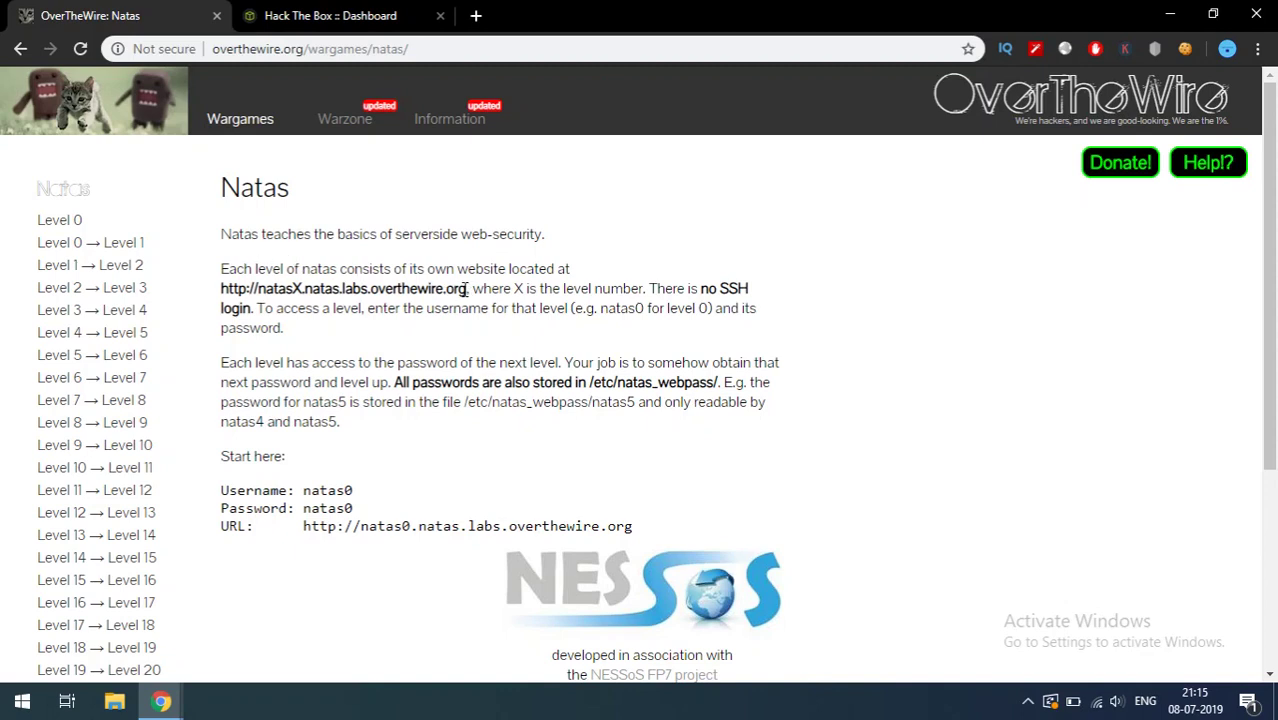
{"action": "mouse_move", "coordinate": [467, 289]}
{"action": "left_mouse_down"}
{"action": "mouse_move", "coordinate": [221, 289]}
{"action": "mouse_move", "coordinate": [302, 289]}
{"action": "left_mouse_up"}
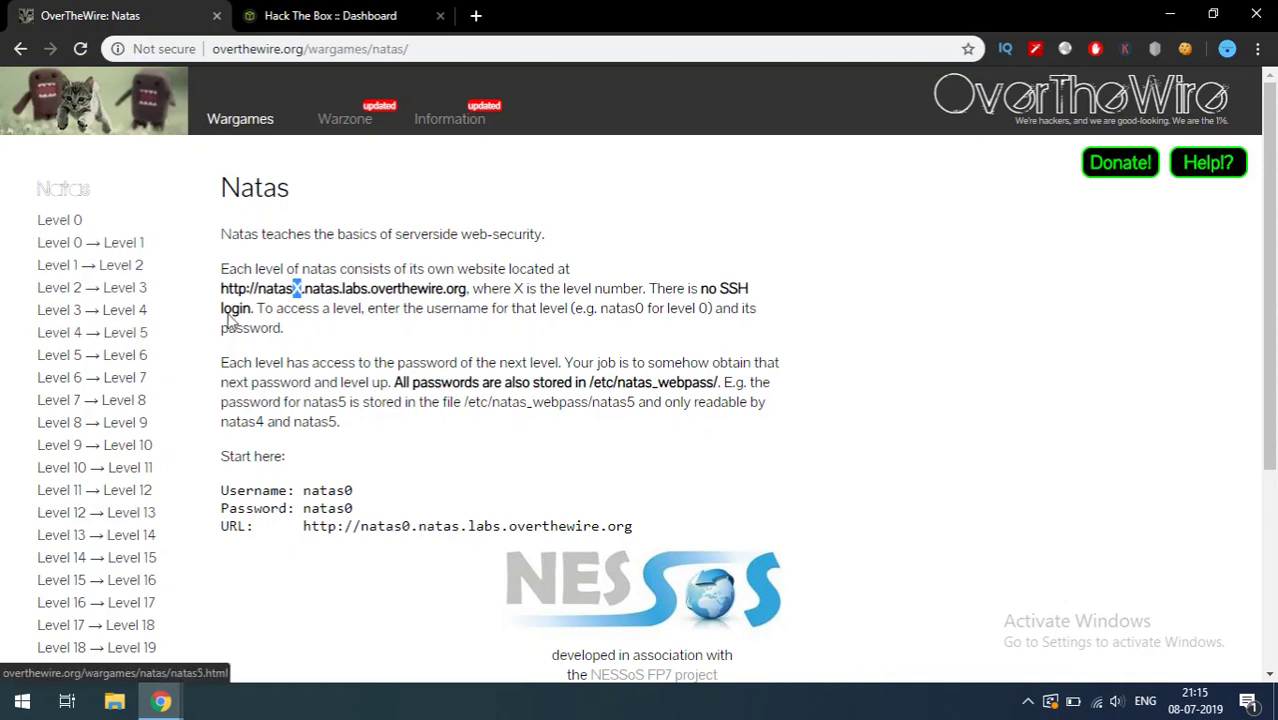
{"action": "double_click", "coordinate": [296, 289]}
{"action": "left_click", "coordinate": [326, 289]}
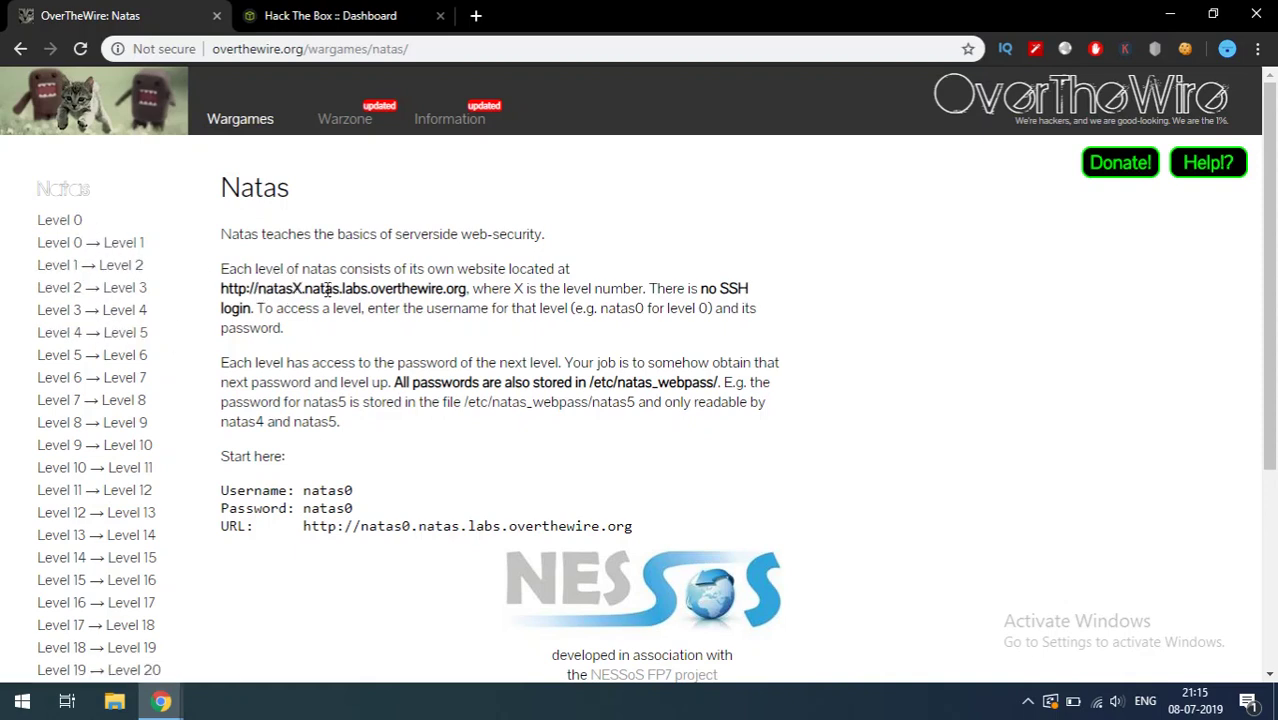
{"action": "double_click", "coordinate": [326, 289]}
{"action": "left_click_drag", "start_coordinate": [468, 288], "coordinate": [221, 289]}
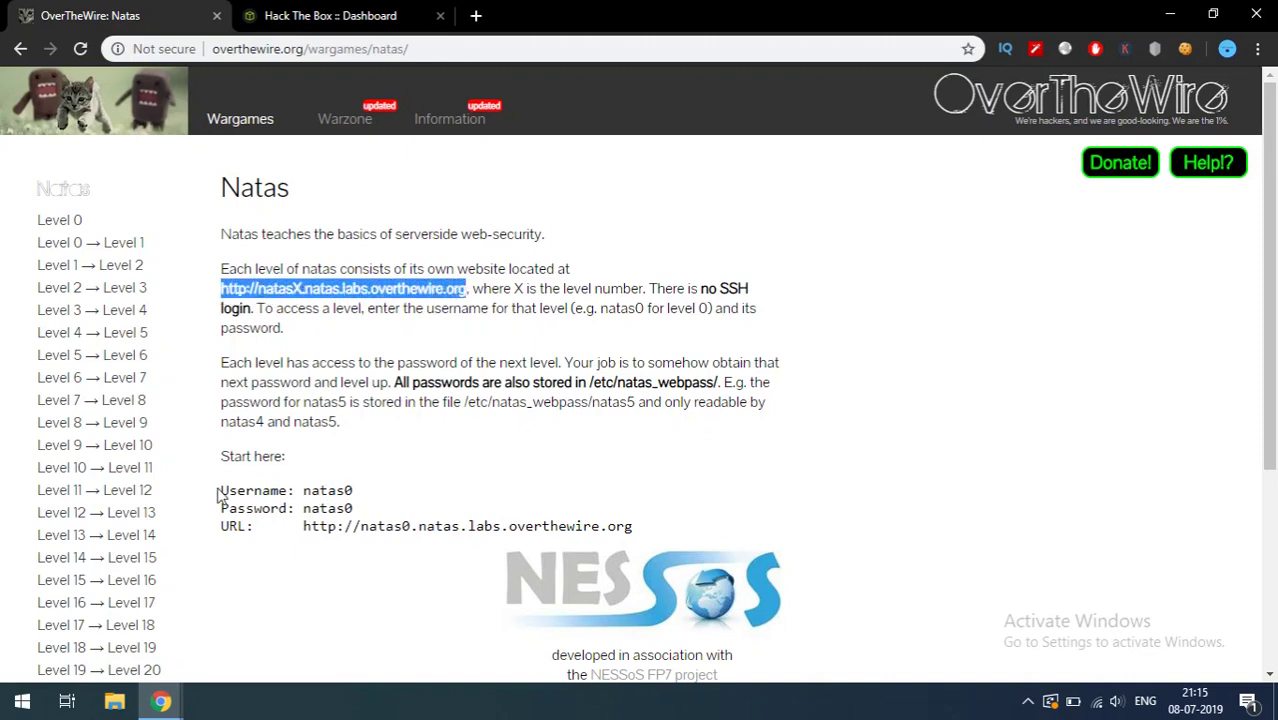
{"action": "mouse_move", "coordinate": [218, 488]}
{"action": "left_mouse_down"}
{"action": "mouse_move", "coordinate": [640, 528]}
{"action": "mouse_move", "coordinate": [305, 532]}
{"action": "mouse_move", "coordinate": [645, 530]}
{"action": "left_mouse_up"}
Open the natas0 level site in a new tab and check its cookies.
{"action": "right_click", "coordinate": [609, 527]}
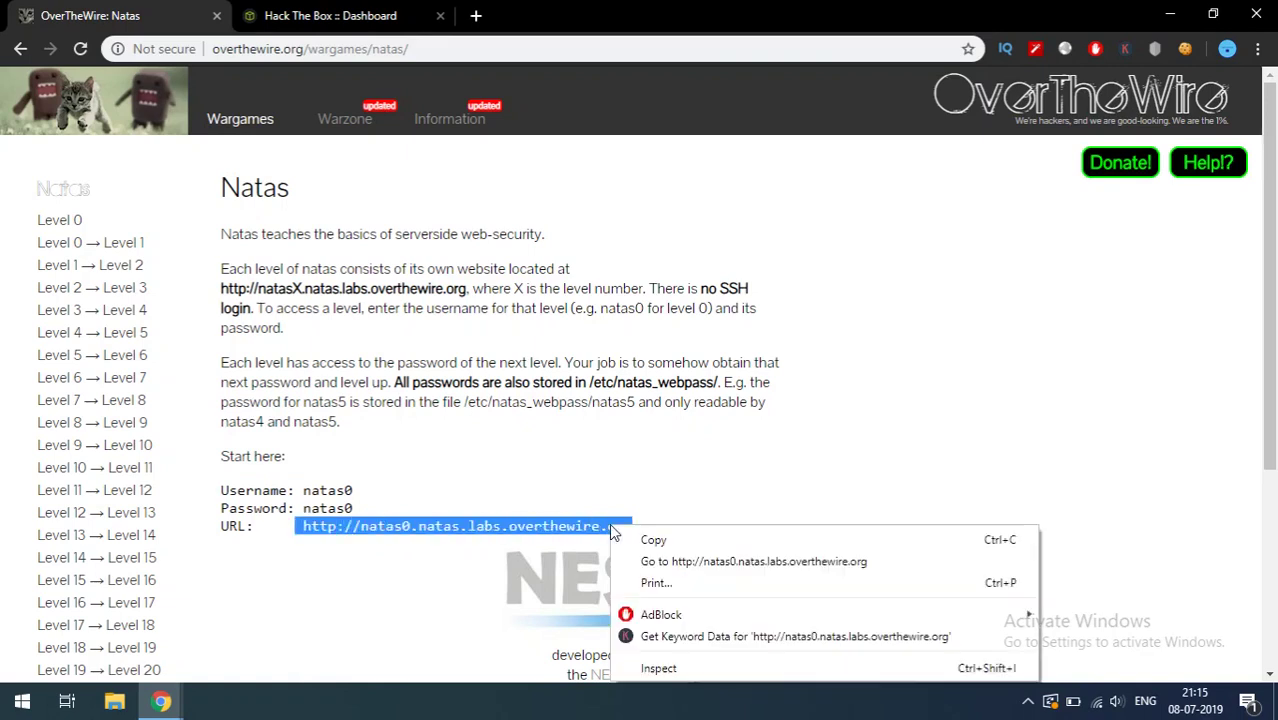
{"action": "left_click", "coordinate": [650, 561]}
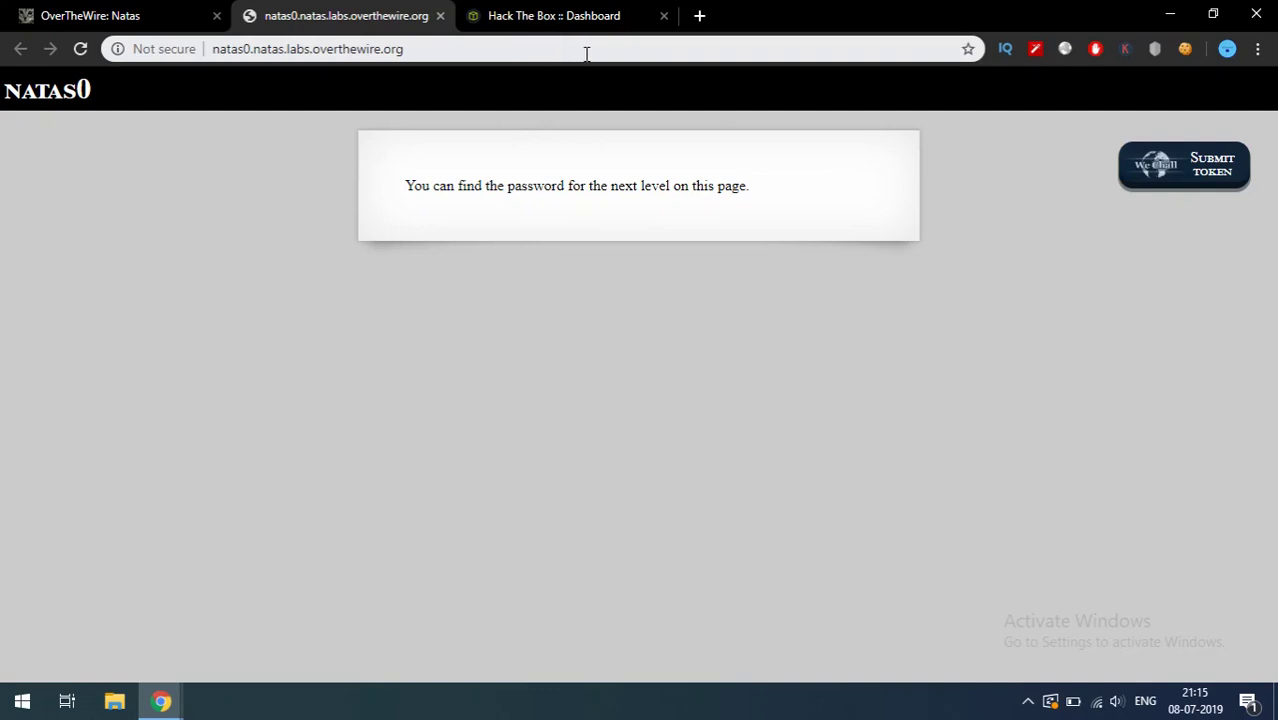
{"action": "left_click", "coordinate": [1185, 50]}
{"action": "left_click", "coordinate": [1185, 50]}
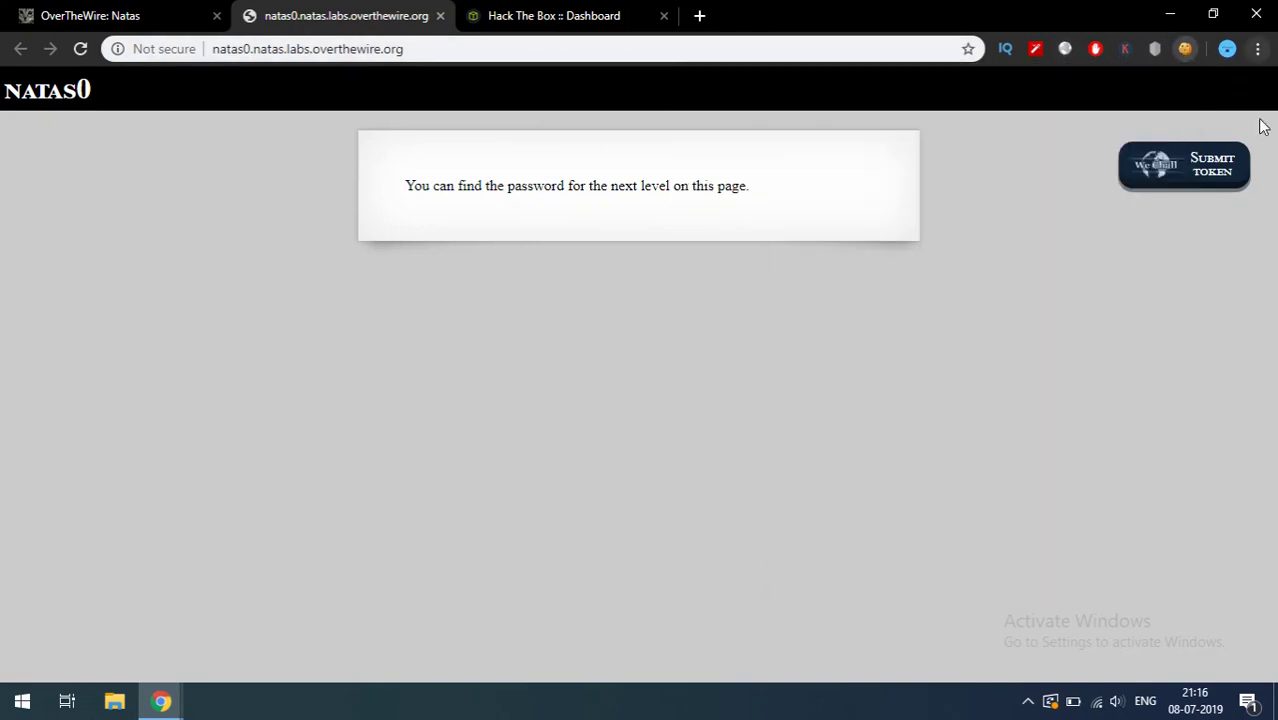
Open an incognito window and load the natas0 level address in it.
{"action": "left_click", "coordinate": [1258, 50]}
{"action": "left_click", "coordinate": [1215, 120]}
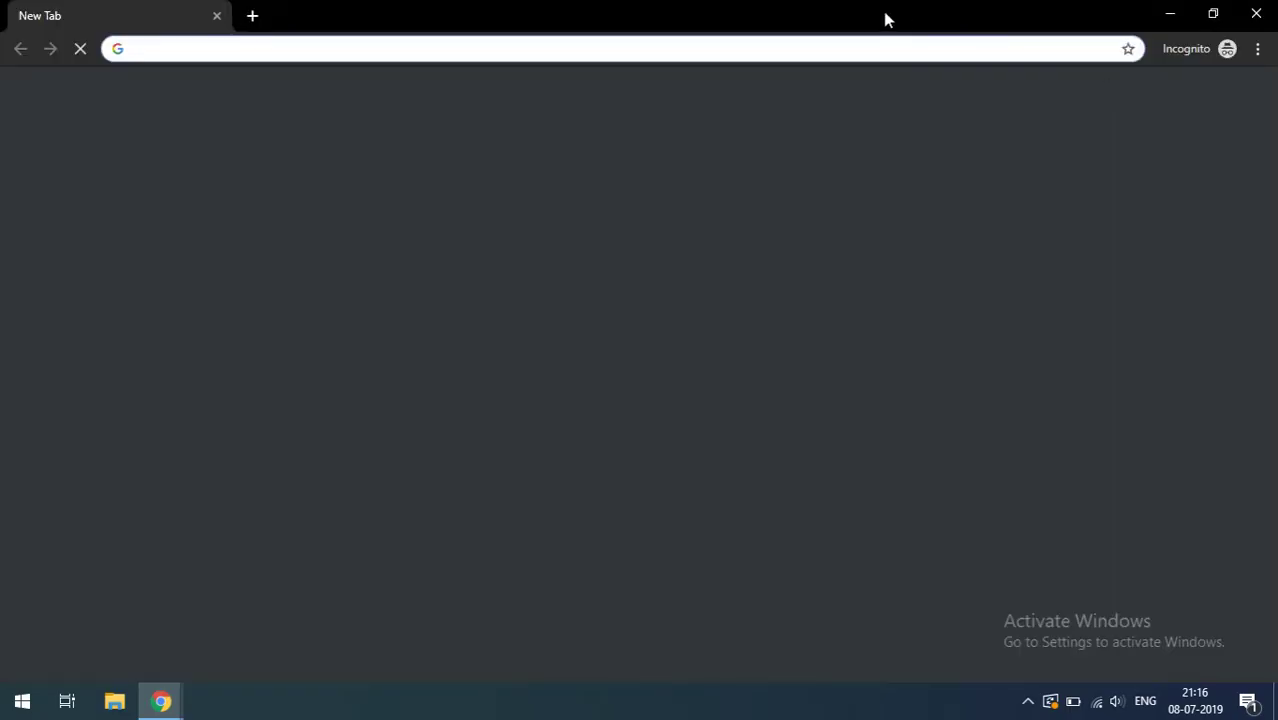
{"action": "left_click_drag", "start_coordinate": [878, 17], "coordinate": [806, 190]}
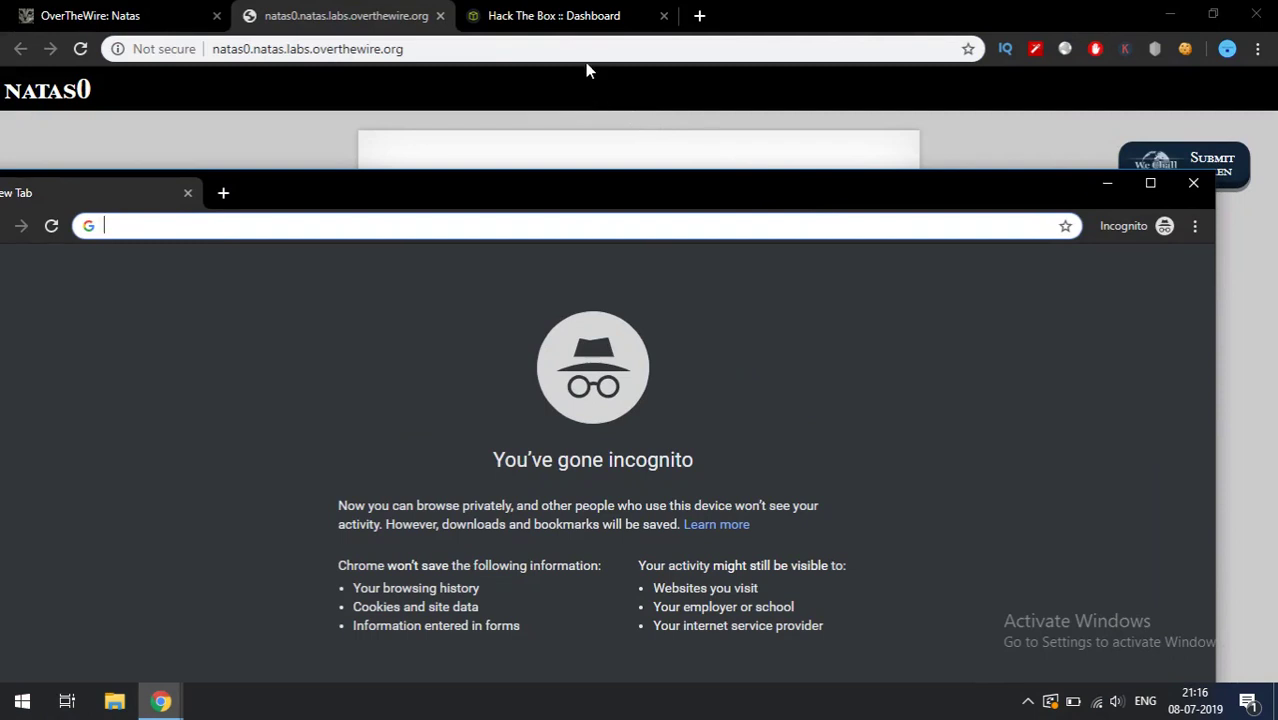
{"action": "right_click", "coordinate": [584, 226]}
{"action": "left_click", "coordinate": [515, 231]}
{"action": "type", "text": "natas"}
{"action": "key", "text": "Right"}
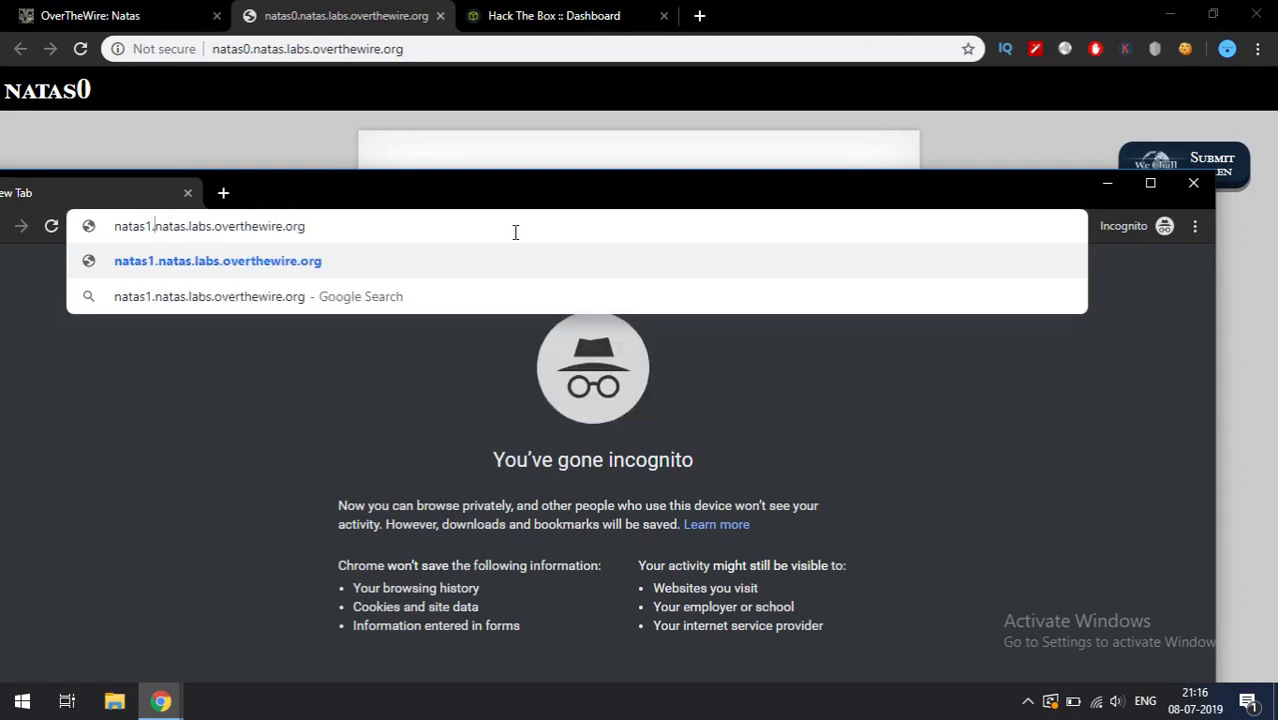
{"action": "key", "text": "BackSpace"}
{"action": "type", "text": "0"}
{"action": "key", "text": "Return"}
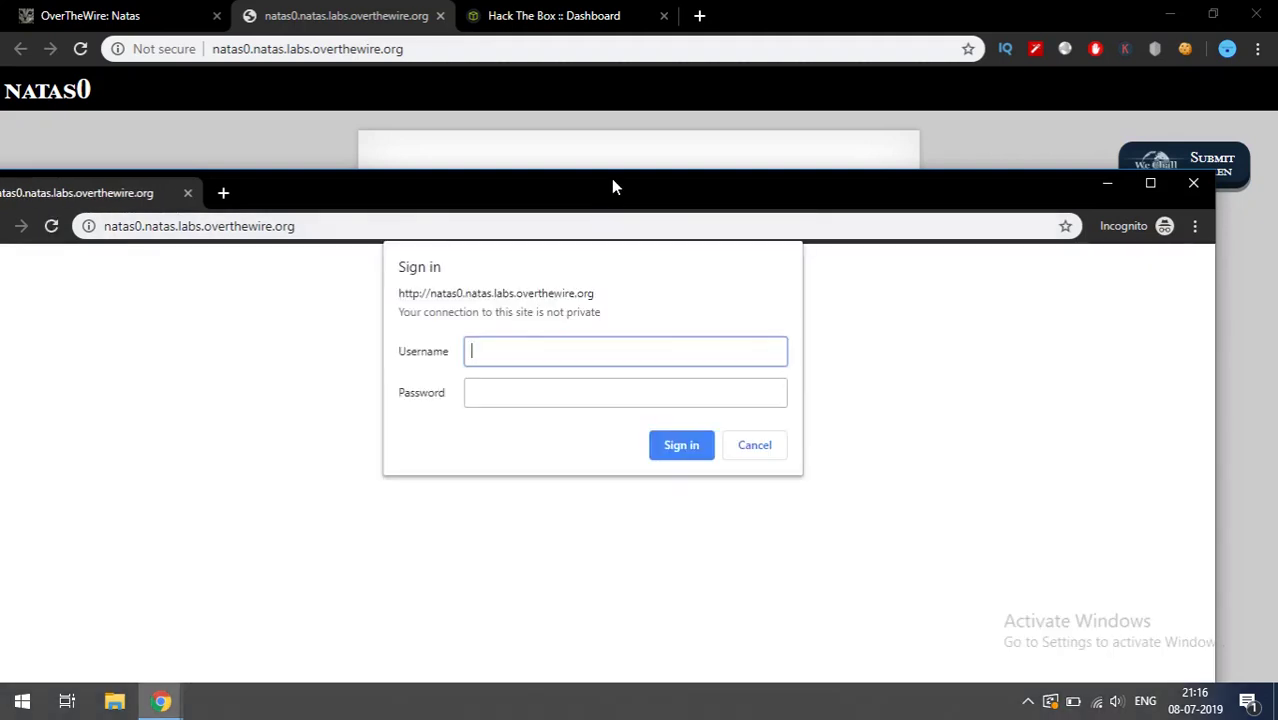
Sign in to natas0 with its level credentials, read the password hint, then close the incognito window.
{"action": "left_click_drag", "start_coordinate": [613, 185], "coordinate": [672, 128]}
{"action": "type", "text": "na"}
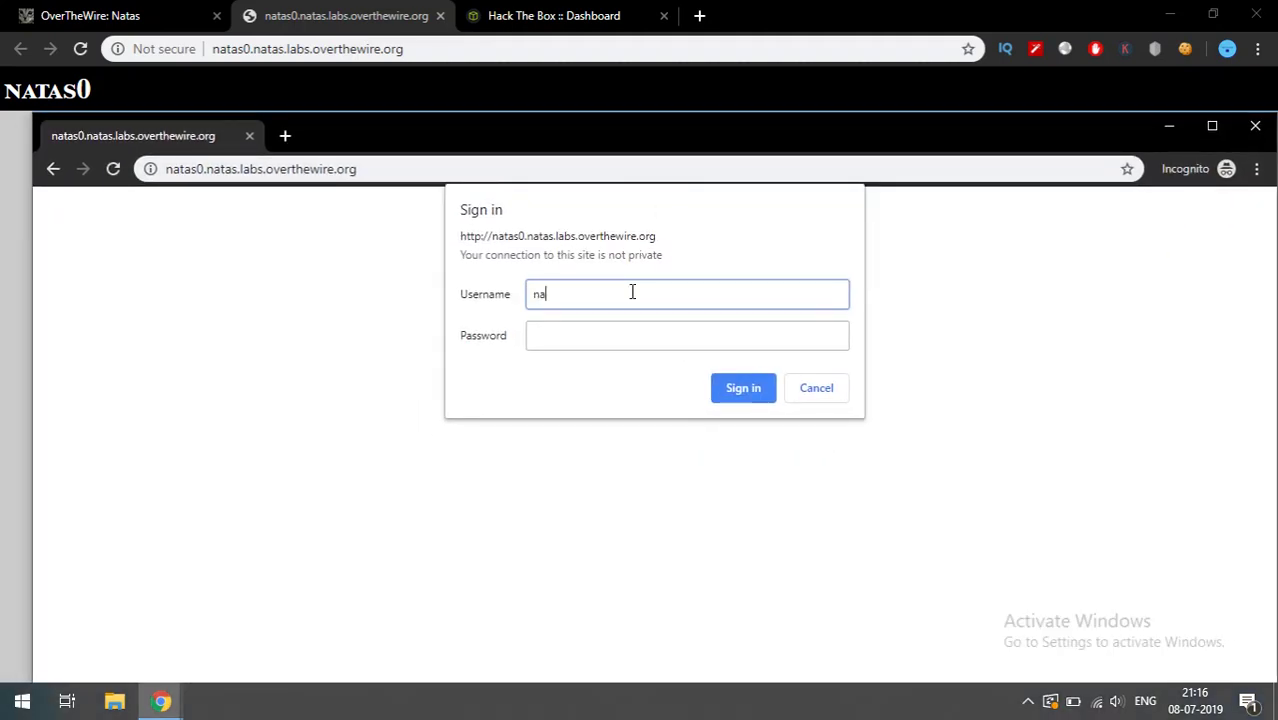
{"action": "type", "text": "tas0"}
{"action": "key", "text": "Tab"}
{"action": "type", "text": "na"}
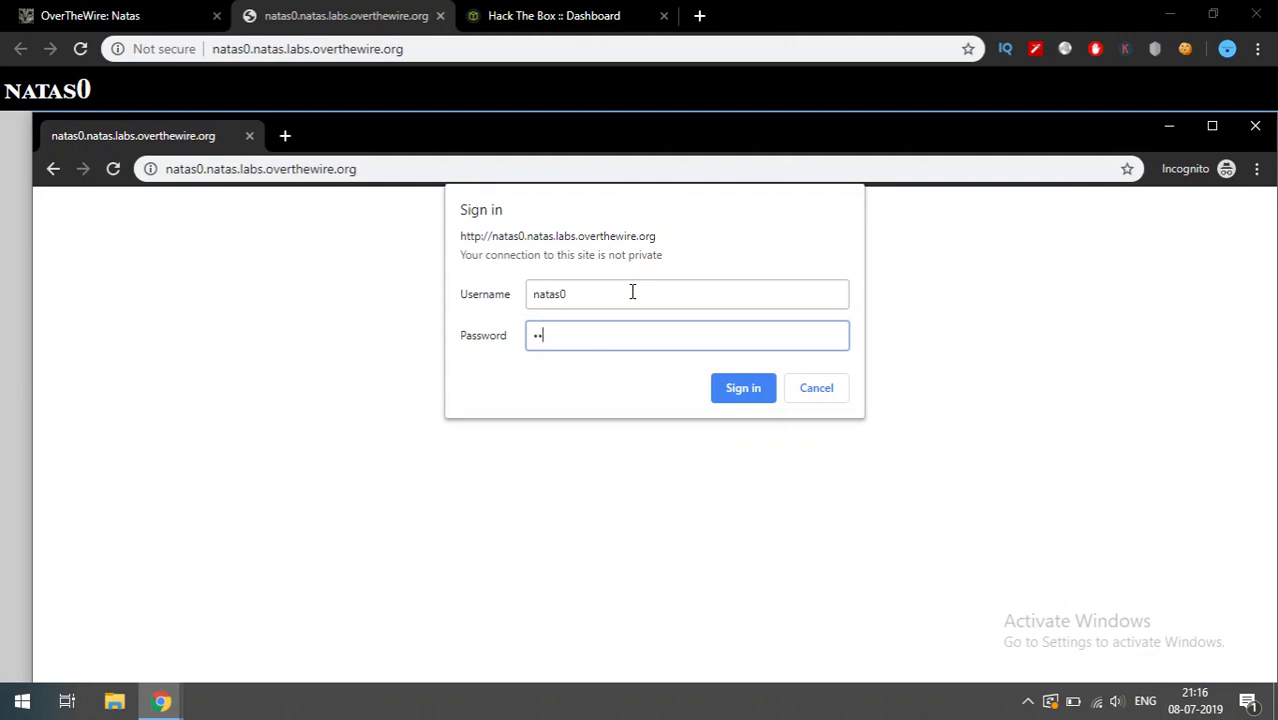
{"action": "type", "text": "tas"}
{"action": "key", "text": "Return"}
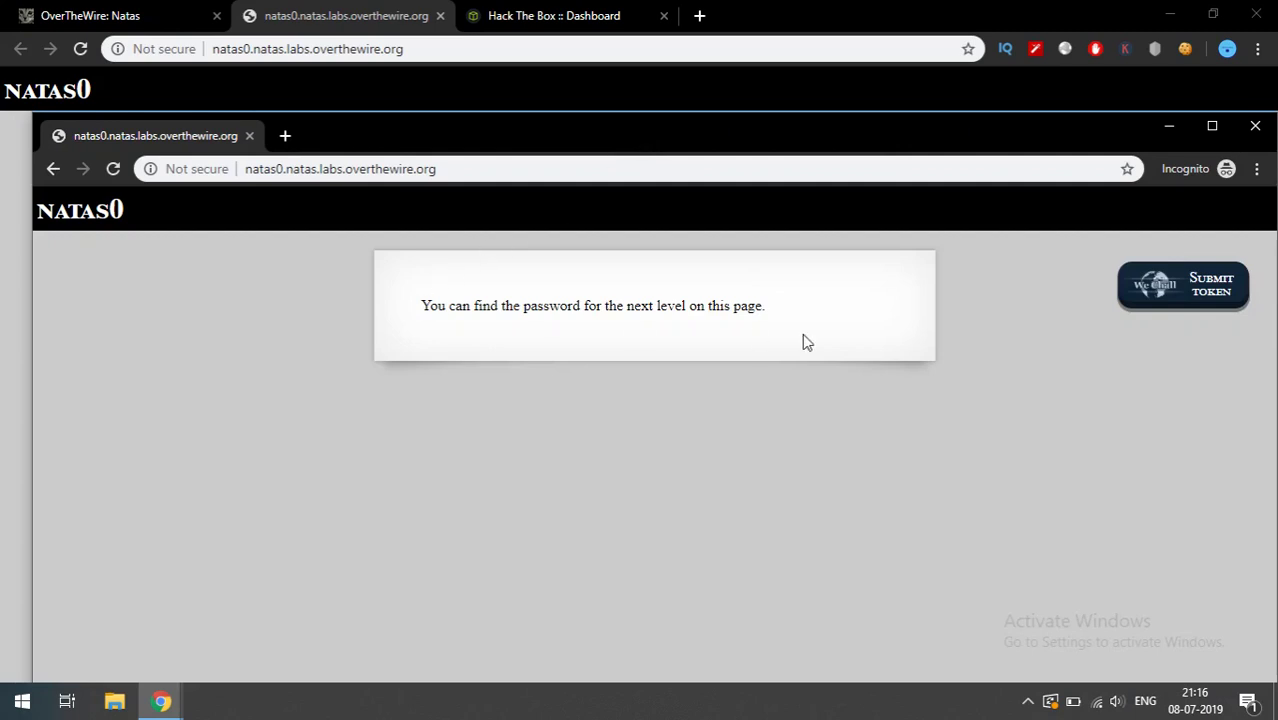
{"action": "triple_click", "coordinate": [806, 342]}
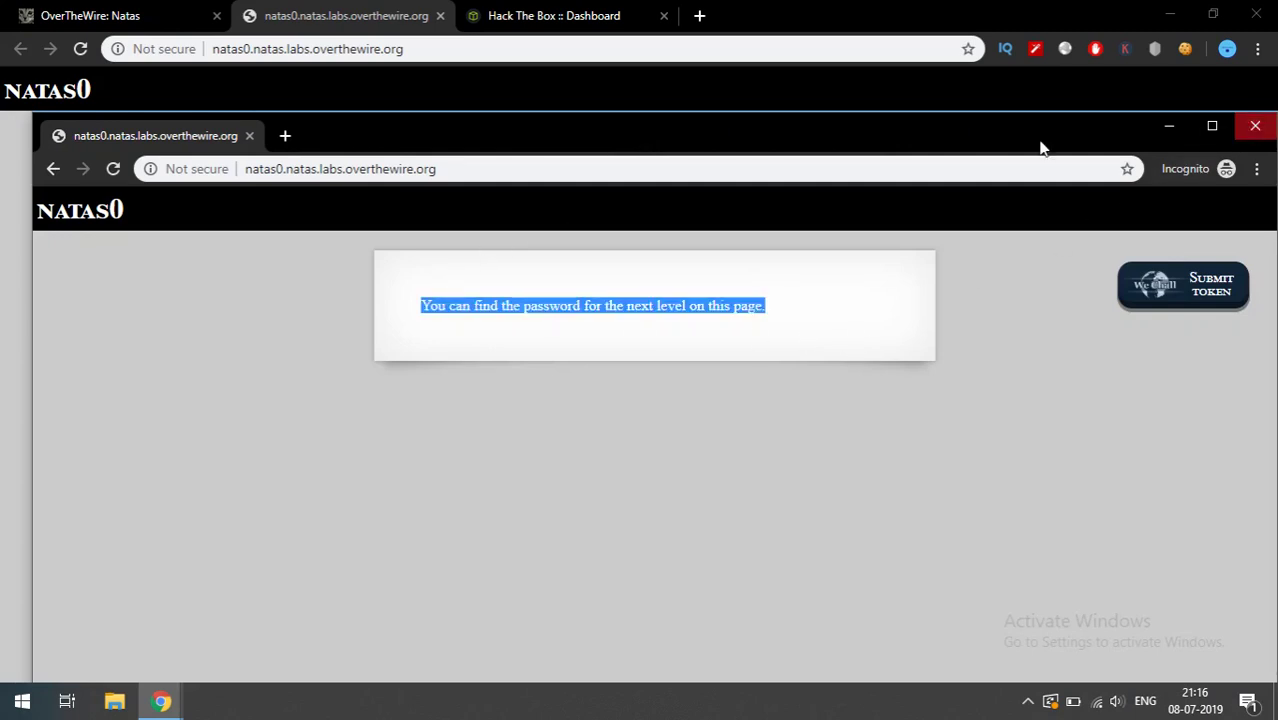
{"action": "left_click", "coordinate": [1255, 125]}
Read the natas0 hint, view the page source and select the natas1 password comment.
{"action": "left_click_drag", "start_coordinate": [787, 203], "coordinate": [403, 183]}
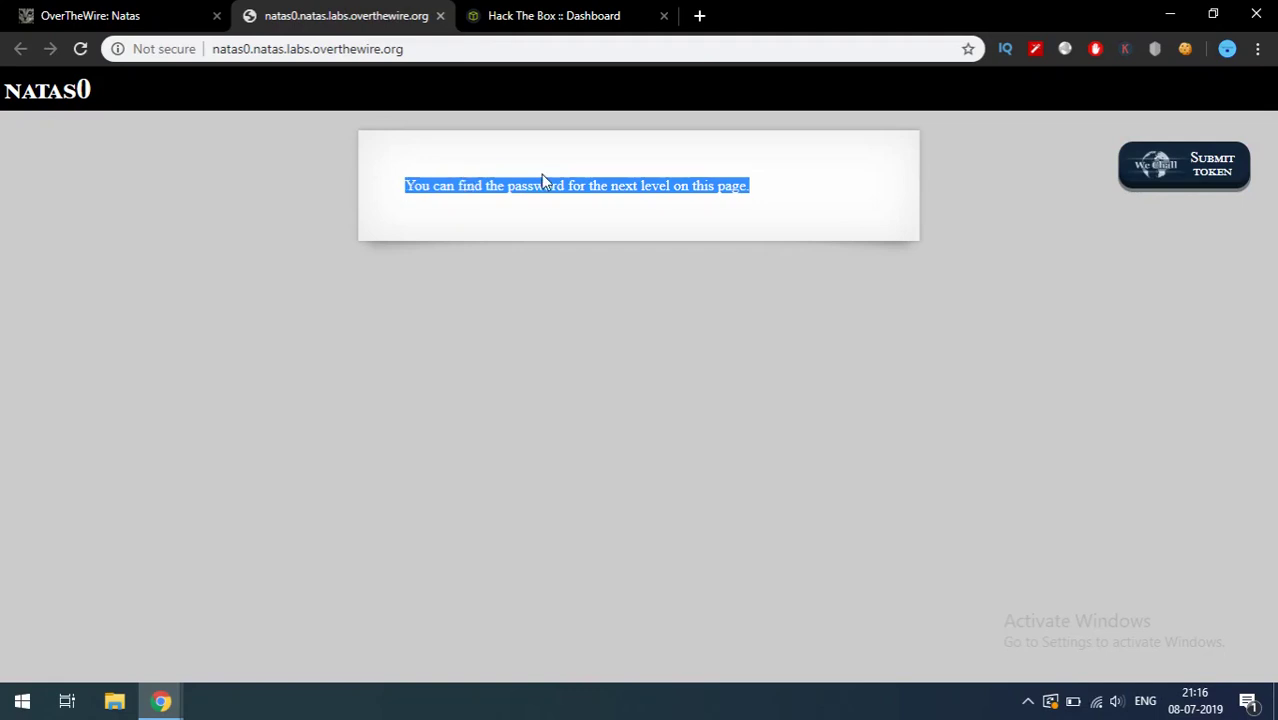
{"action": "left_click", "coordinate": [647, 183]}
{"action": "left_click_drag", "start_coordinate": [405, 185], "coordinate": [757, 207]}
{"action": "left_click", "coordinate": [757, 207]}
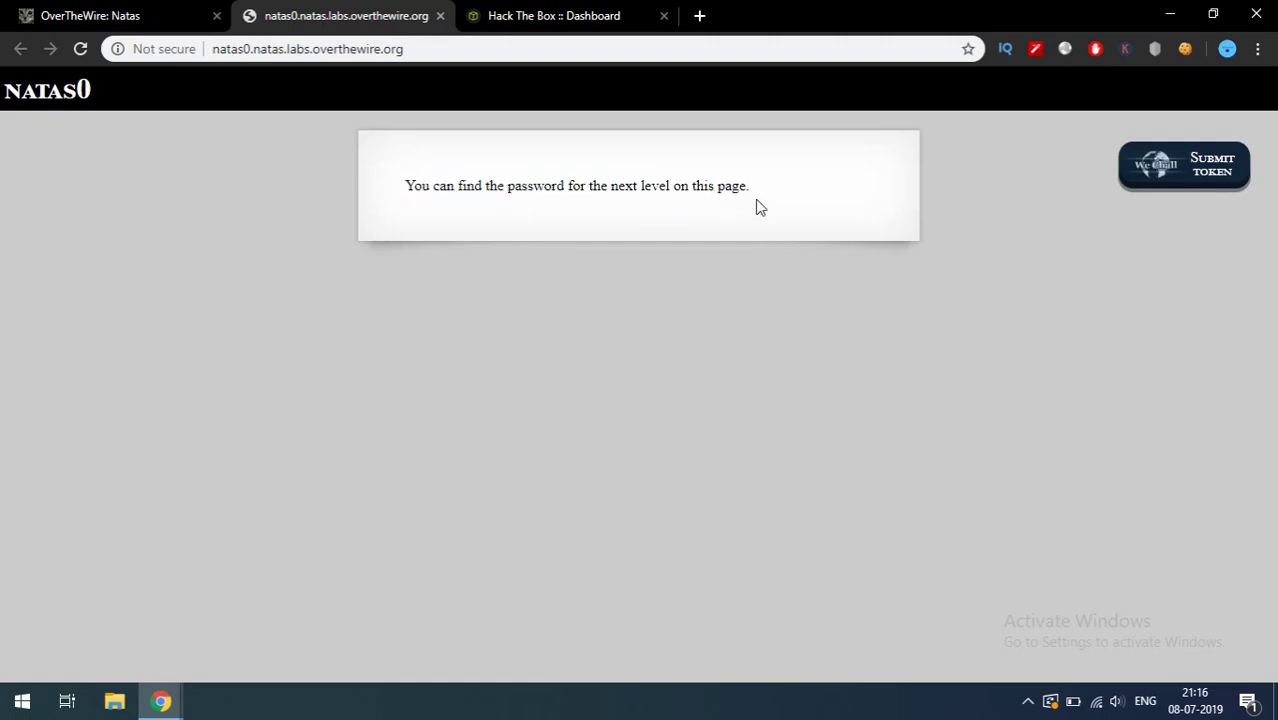
{"action": "key", "text": "ctrl+u"}
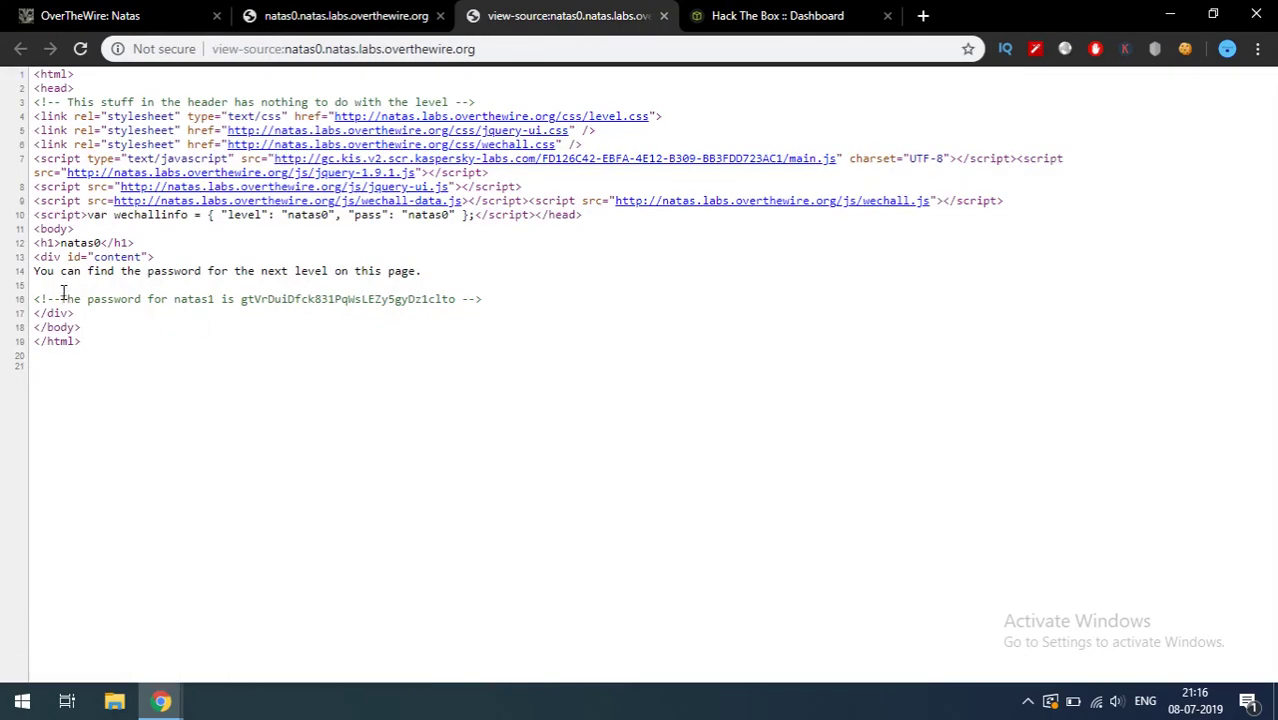
{"action": "left_click_drag", "start_coordinate": [61, 299], "coordinate": [321, 299]}
{"action": "double_click", "coordinate": [321, 299]}
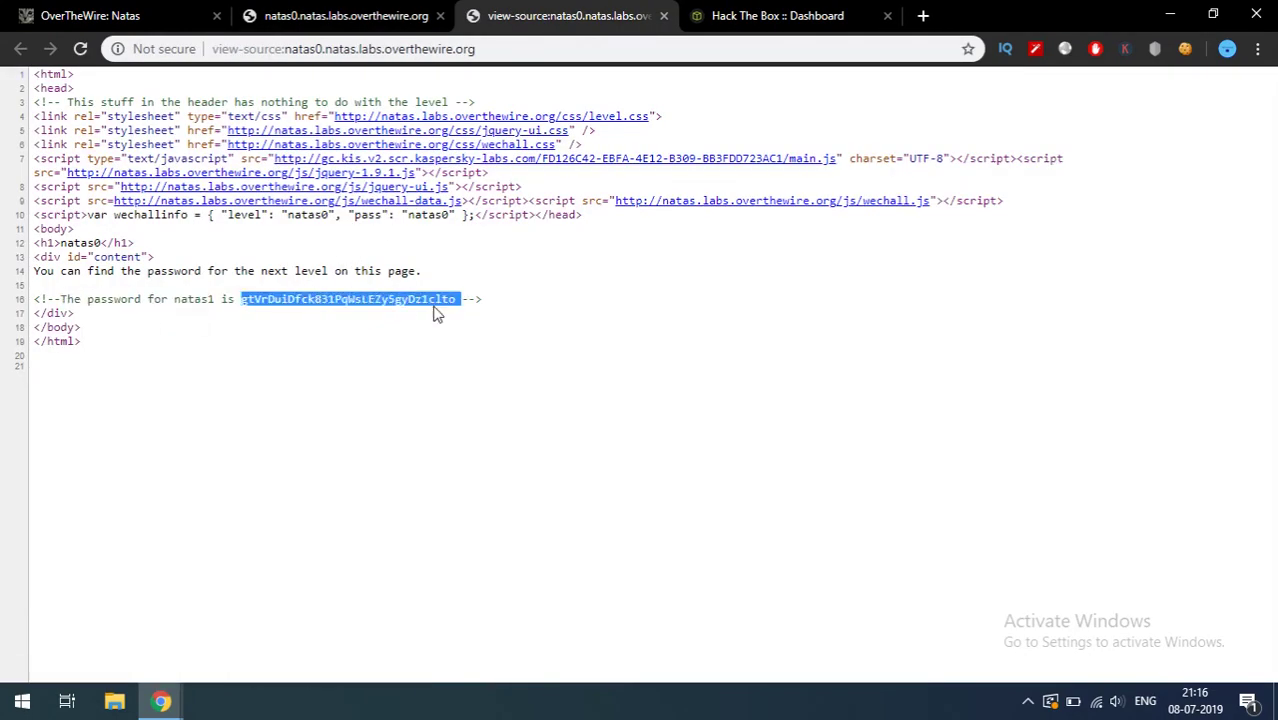
{"action": "key", "text": "ctrl+shift+Tab"}
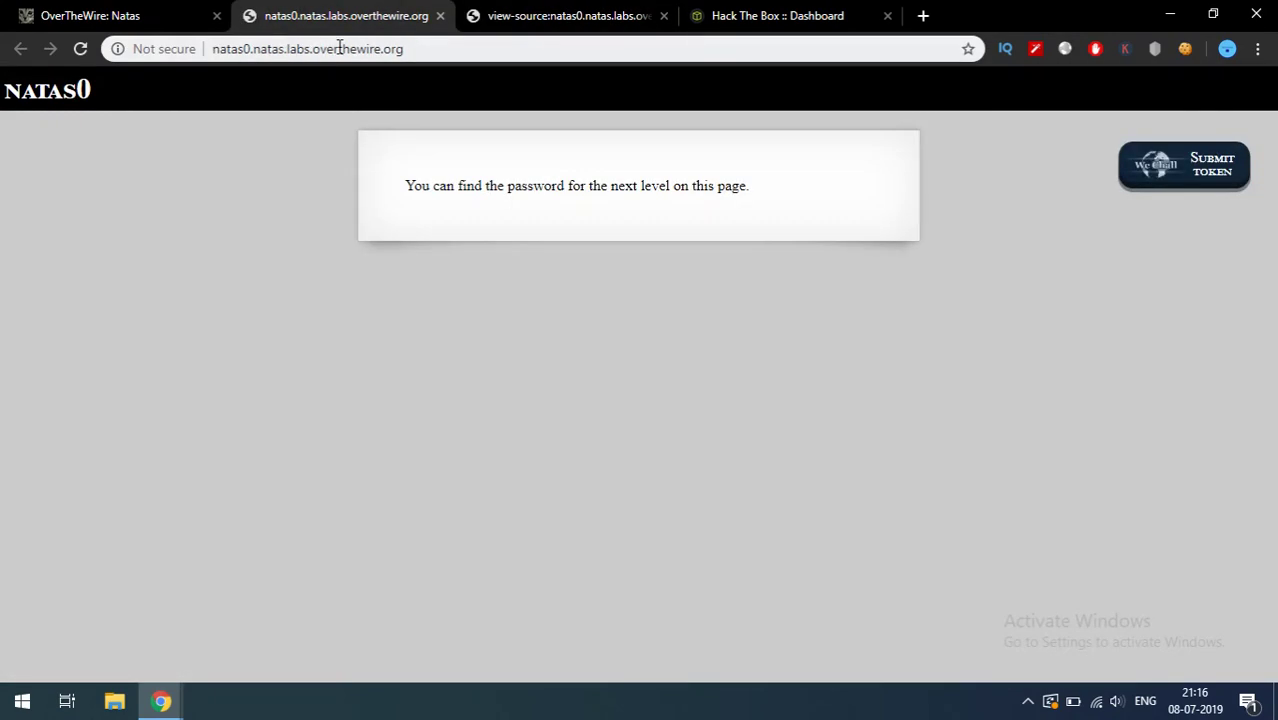
Change the address from natas0 to natas1, read its message, then close the natas1 and source tabs.
{"action": "left_click", "coordinate": [247, 50]}
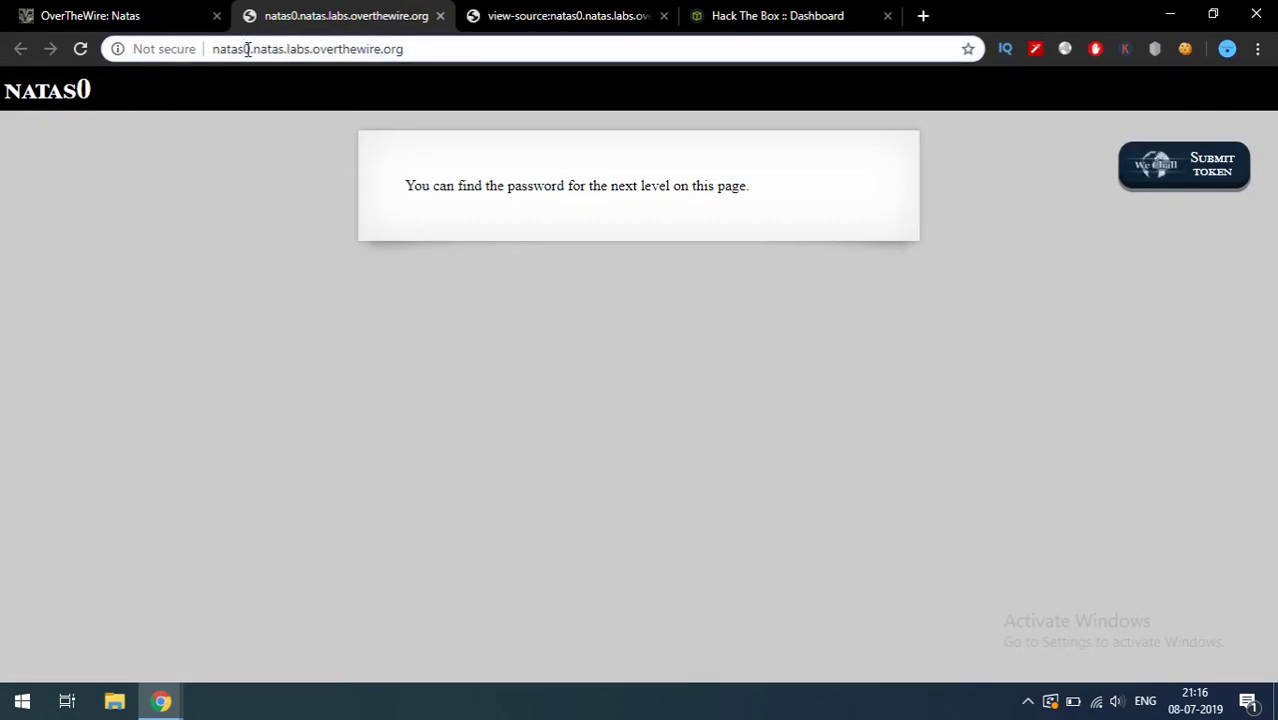
{"action": "left_click_drag", "start_coordinate": [247, 50], "coordinate": [253, 50]}
{"action": "type", "text": "1"}
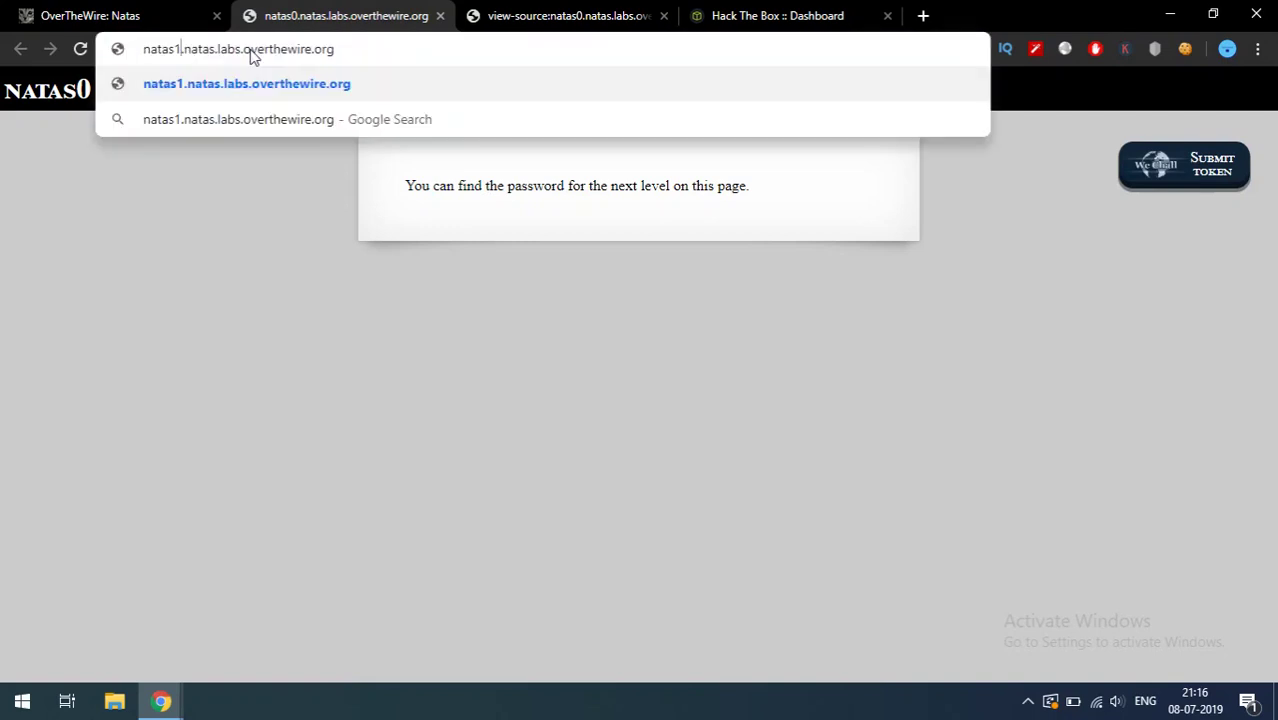
{"action": "key", "text": "Return"}
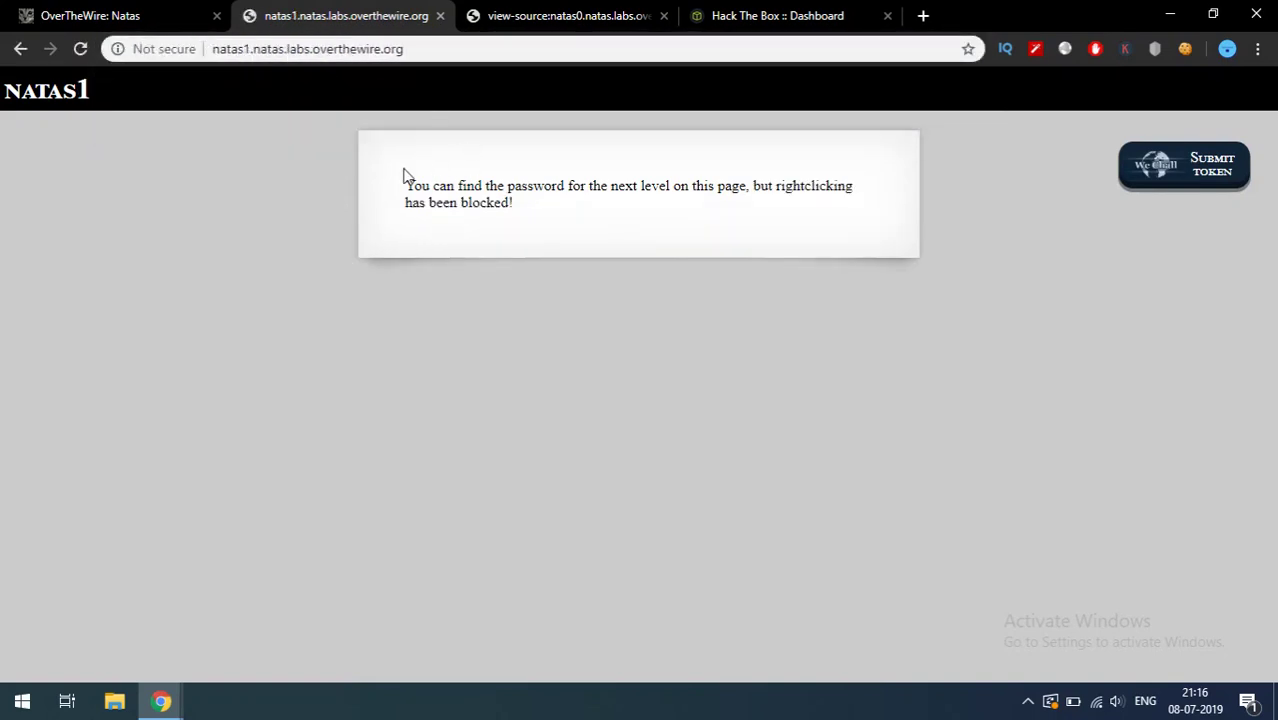
{"action": "left_click_drag", "start_coordinate": [393, 176], "coordinate": [534, 226]}
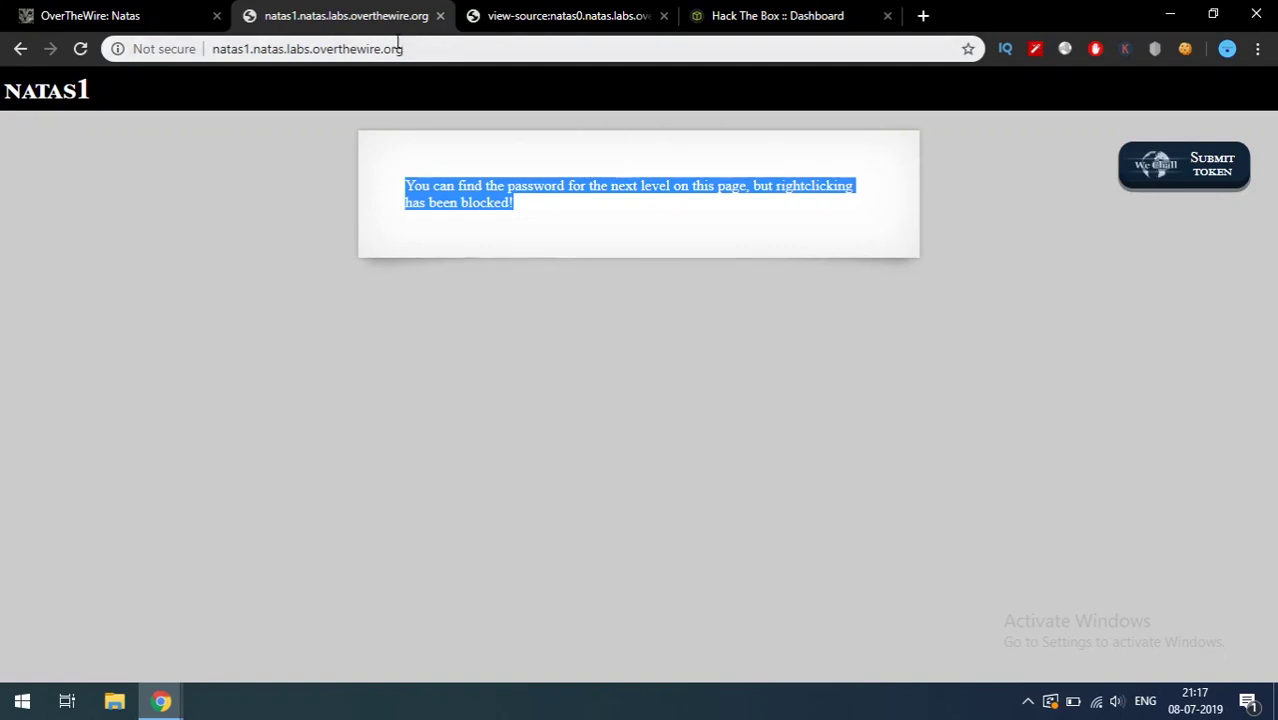
{"action": "left_click", "coordinate": [439, 16]}
{"action": "left_click", "coordinate": [439, 16]}
Scroll through the Natas level list, open the Wargames overview, then switch to the Hack The Box dashboard.
{"action": "left_click", "coordinate": [163, 17]}
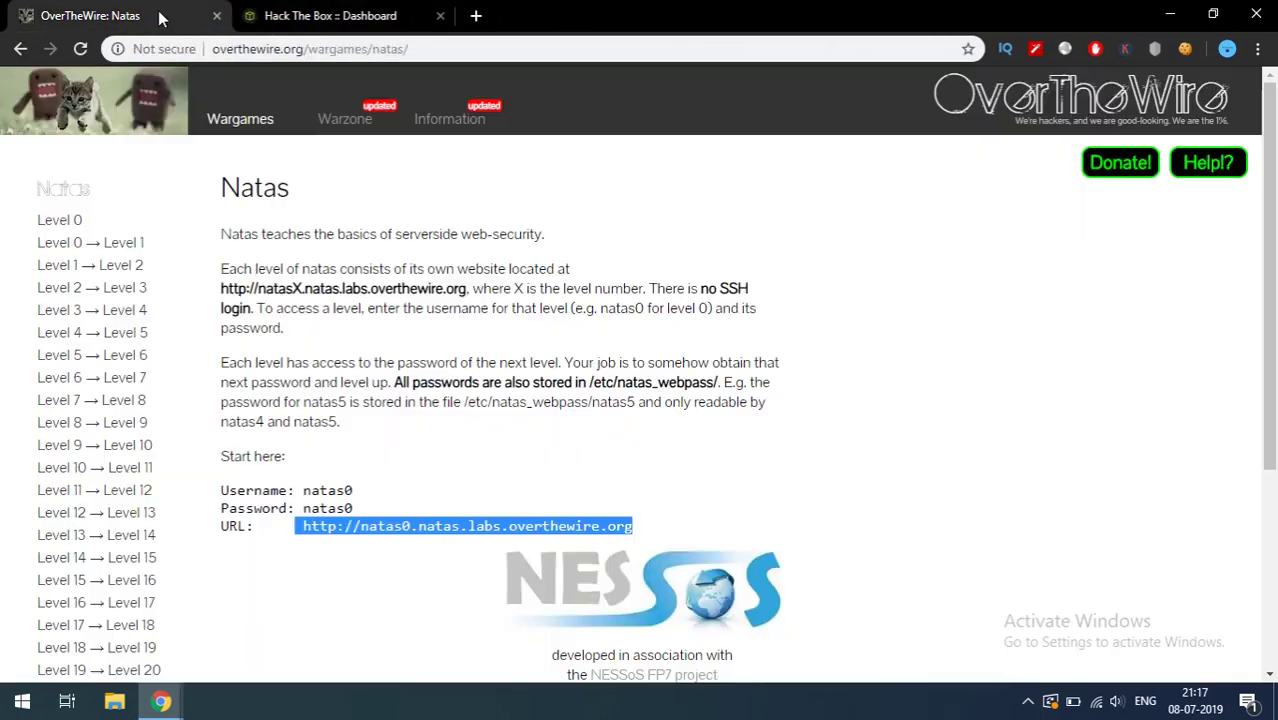
{"action": "left_click", "coordinate": [404, 447]}
{"action": "scroll", "coordinate": [400, 444], "scroll_direction": "down", "scroll_amount": 1}
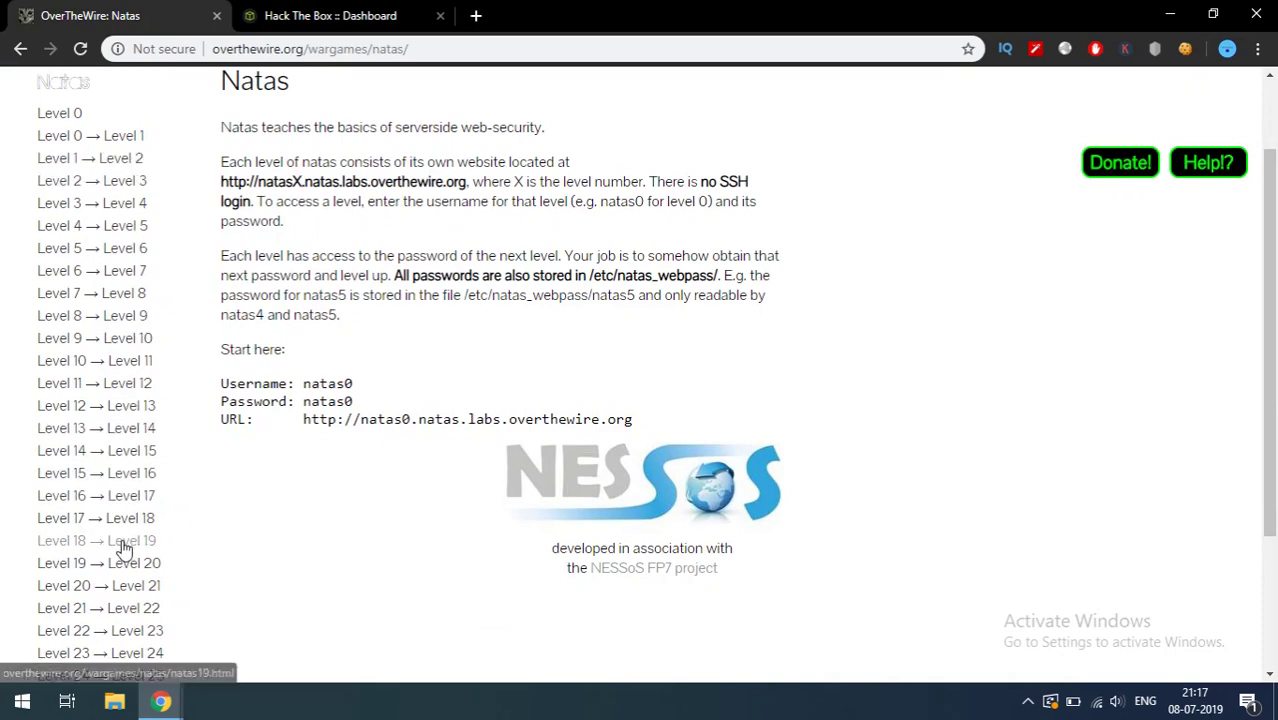
{"action": "scroll", "coordinate": [122, 545], "scroll_direction": "down", "scroll_amount": 2}
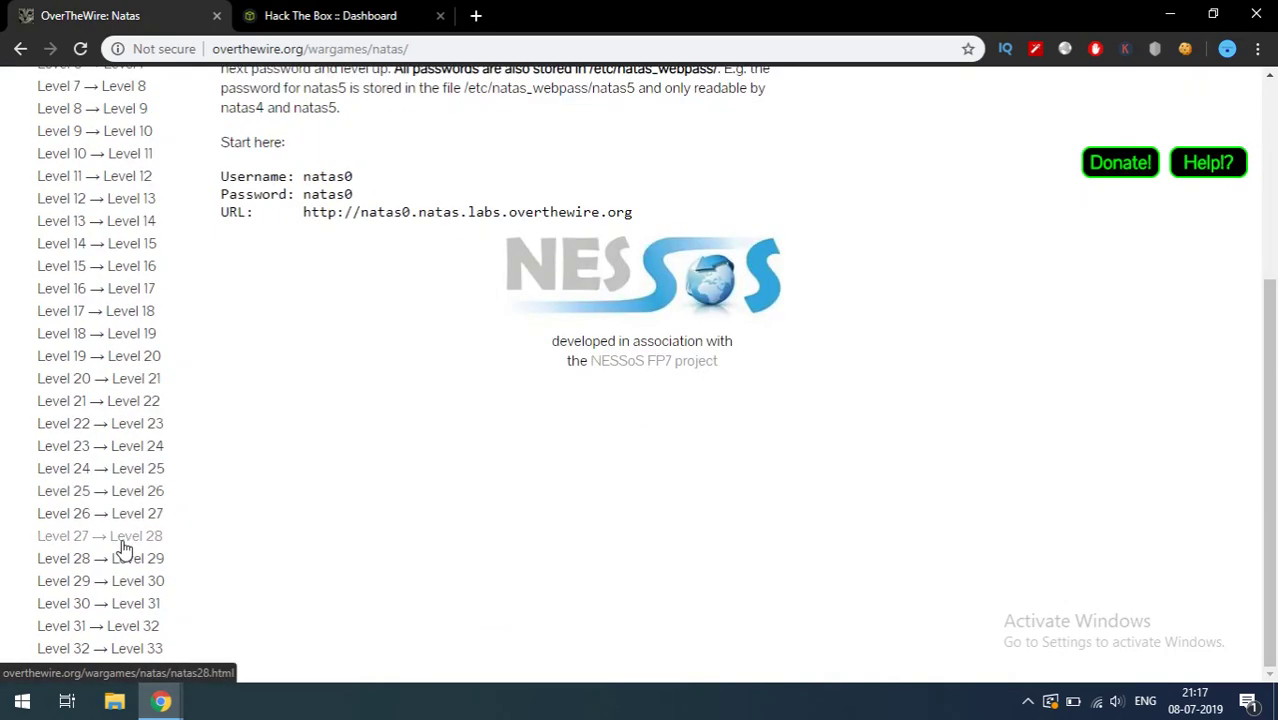
{"action": "scroll", "coordinate": [378, 290], "scroll_direction": "up", "scroll_amount": 1}
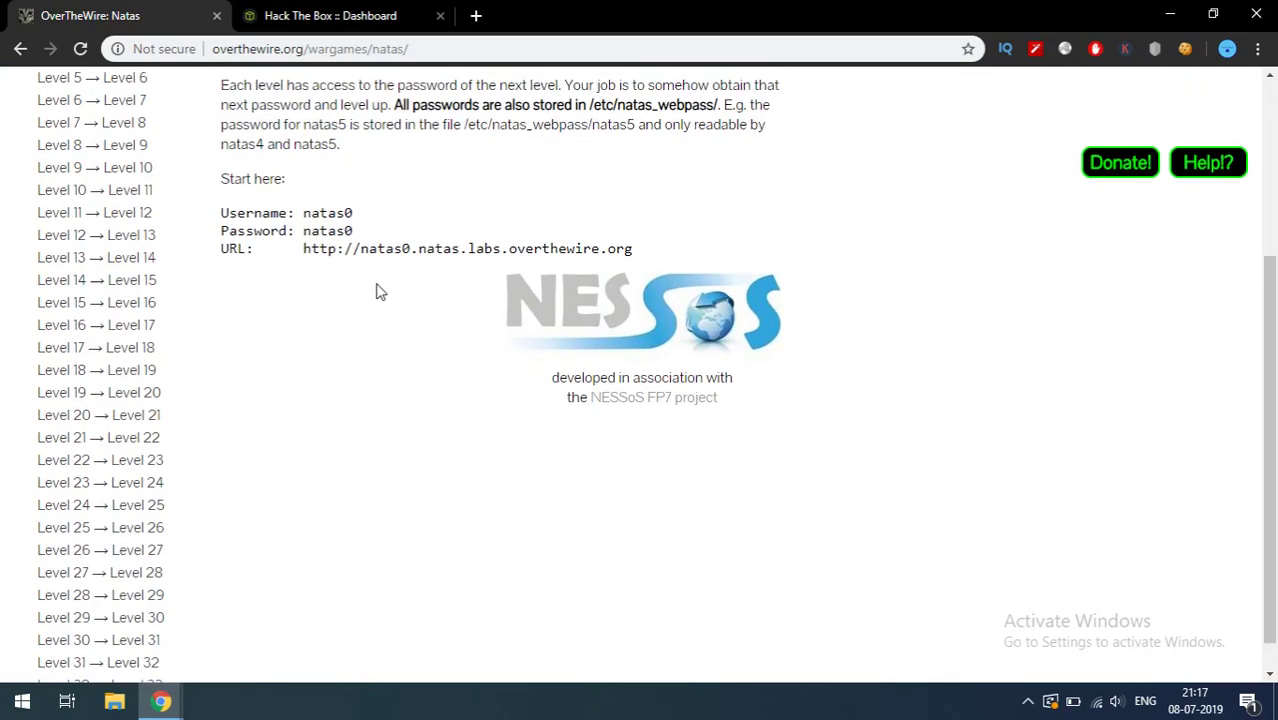
{"action": "scroll", "coordinate": [377, 290], "scroll_direction": "up", "scroll_amount": 2}
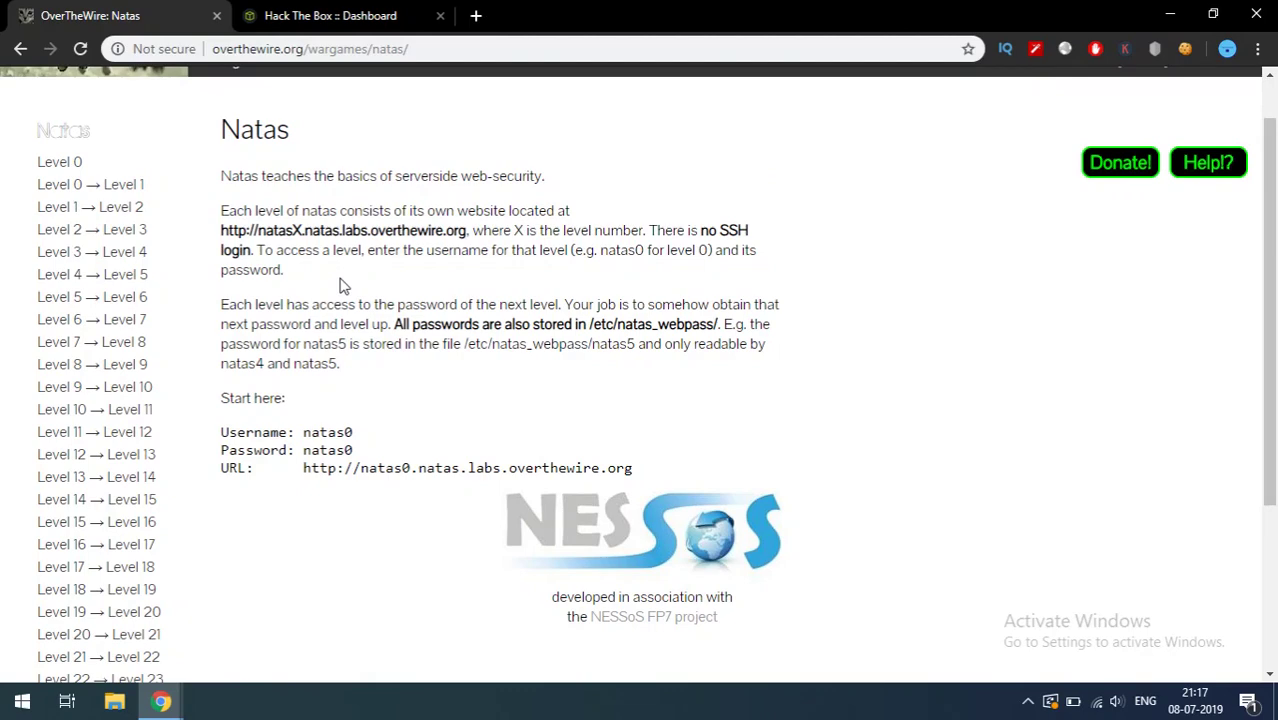
{"action": "scroll", "coordinate": [80, 120], "scroll_direction": "up", "scroll_amount": 1}
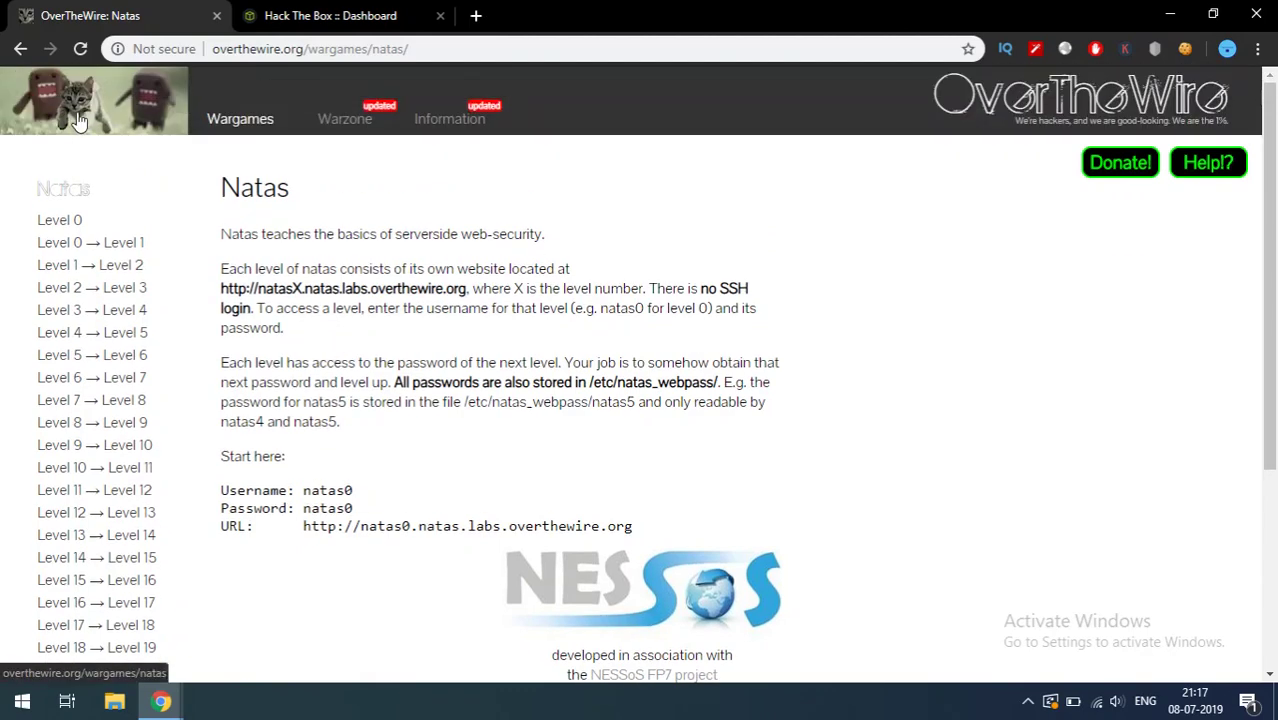
{"action": "left_click", "coordinate": [218, 122]}
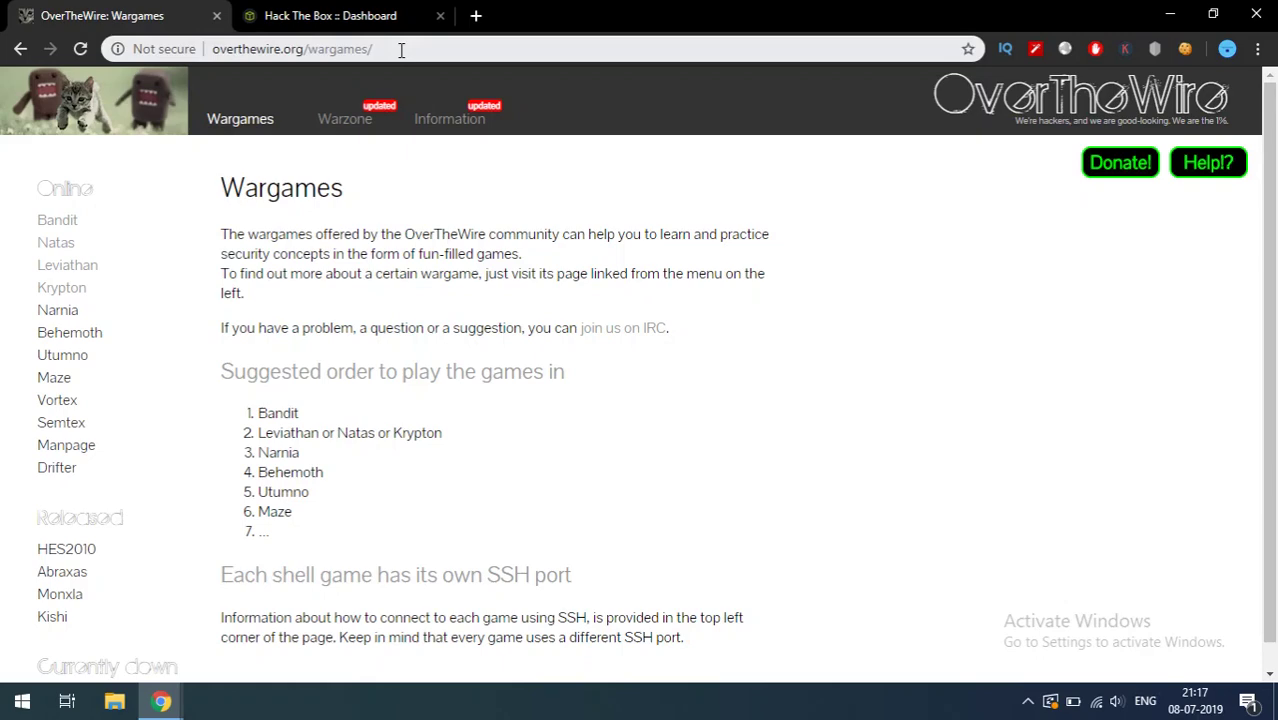
{"action": "left_click", "coordinate": [346, 18]}
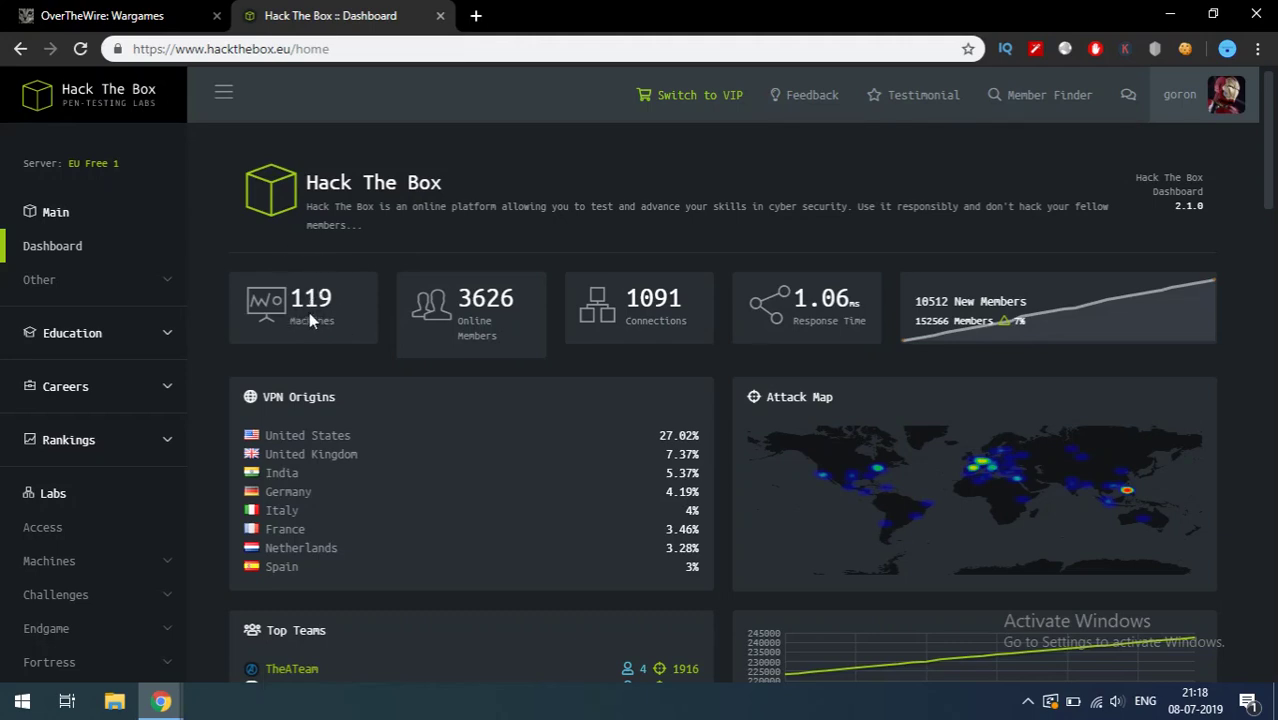
Expand Challenges in the dashboard sidebar to show category counts and open the Web category.
{"action": "scroll", "coordinate": [137, 378], "scroll_direction": "down", "scroll_amount": 2}
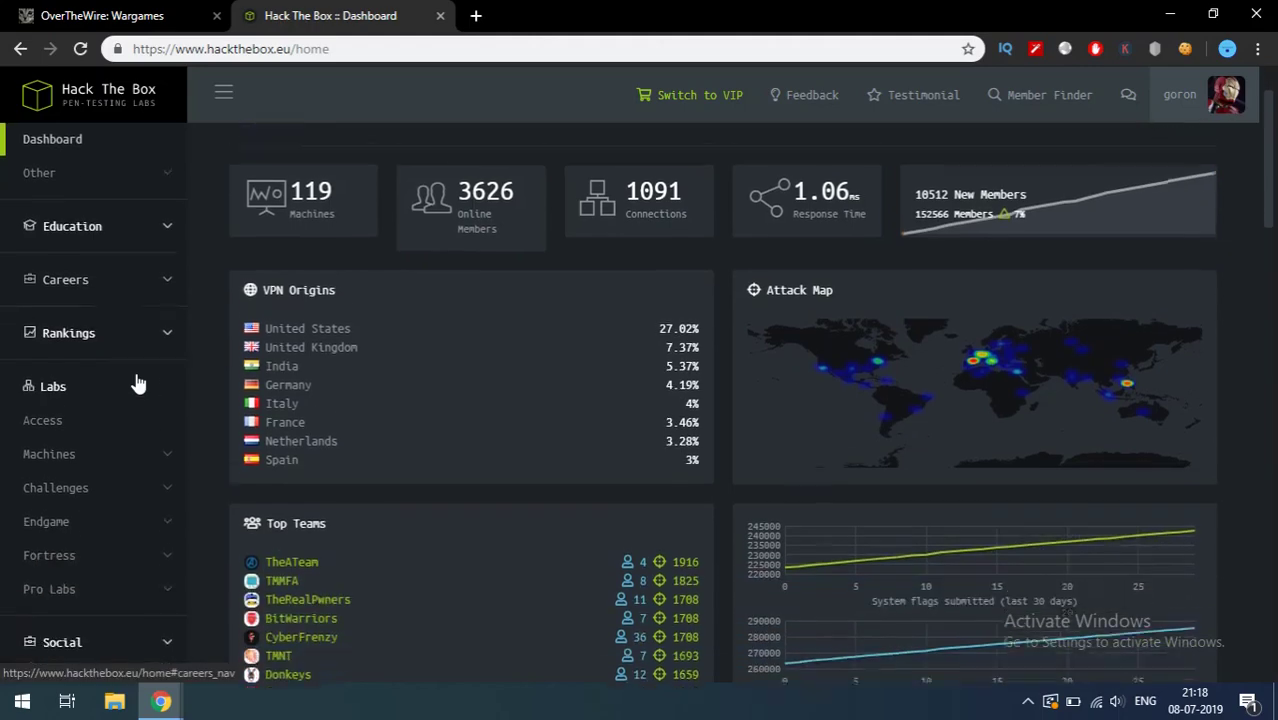
{"action": "left_click", "coordinate": [166, 474]}
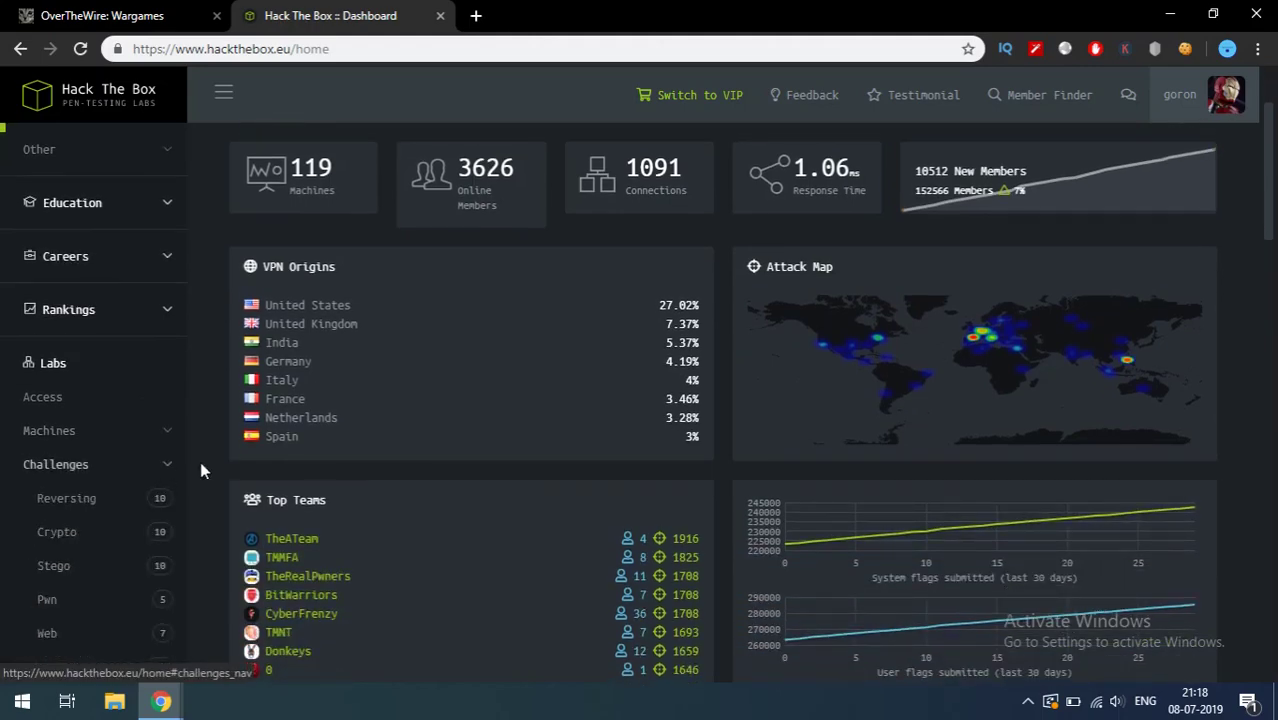
{"action": "scroll", "coordinate": [130, 406], "scroll_direction": "down", "scroll_amount": 2}
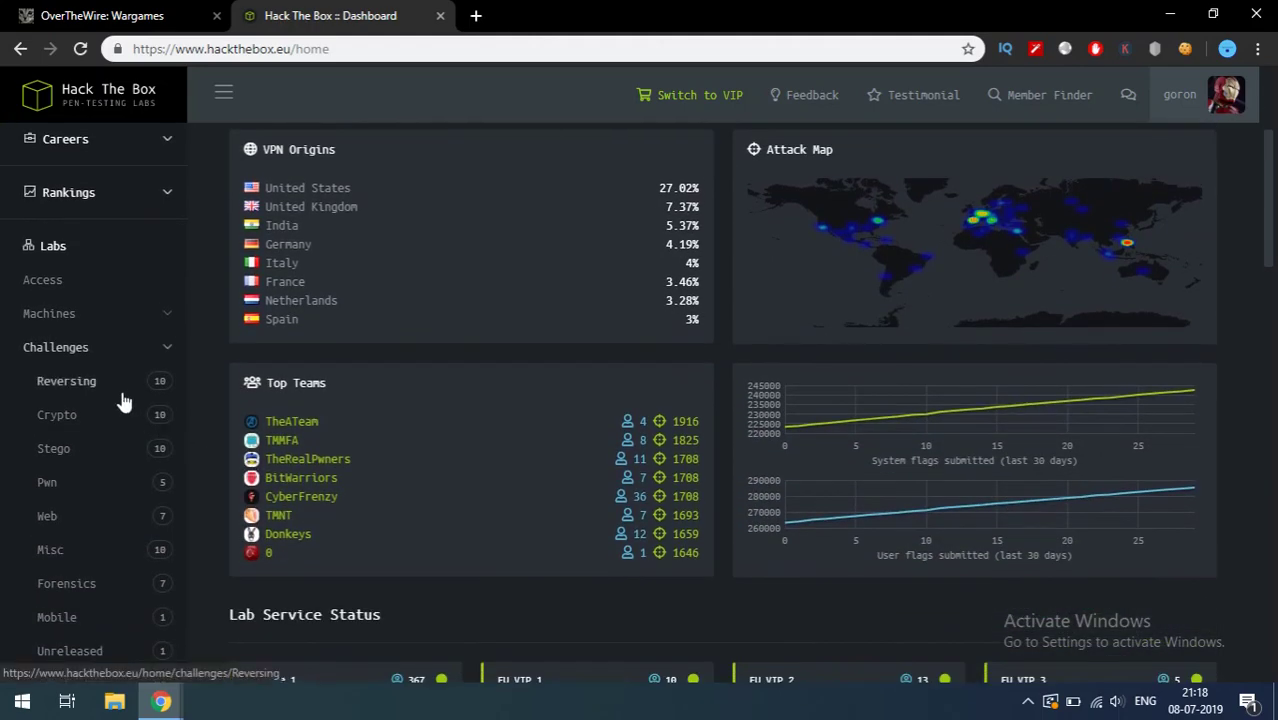
{"action": "scroll", "coordinate": [123, 400], "scroll_direction": "down", "scroll_amount": 1}
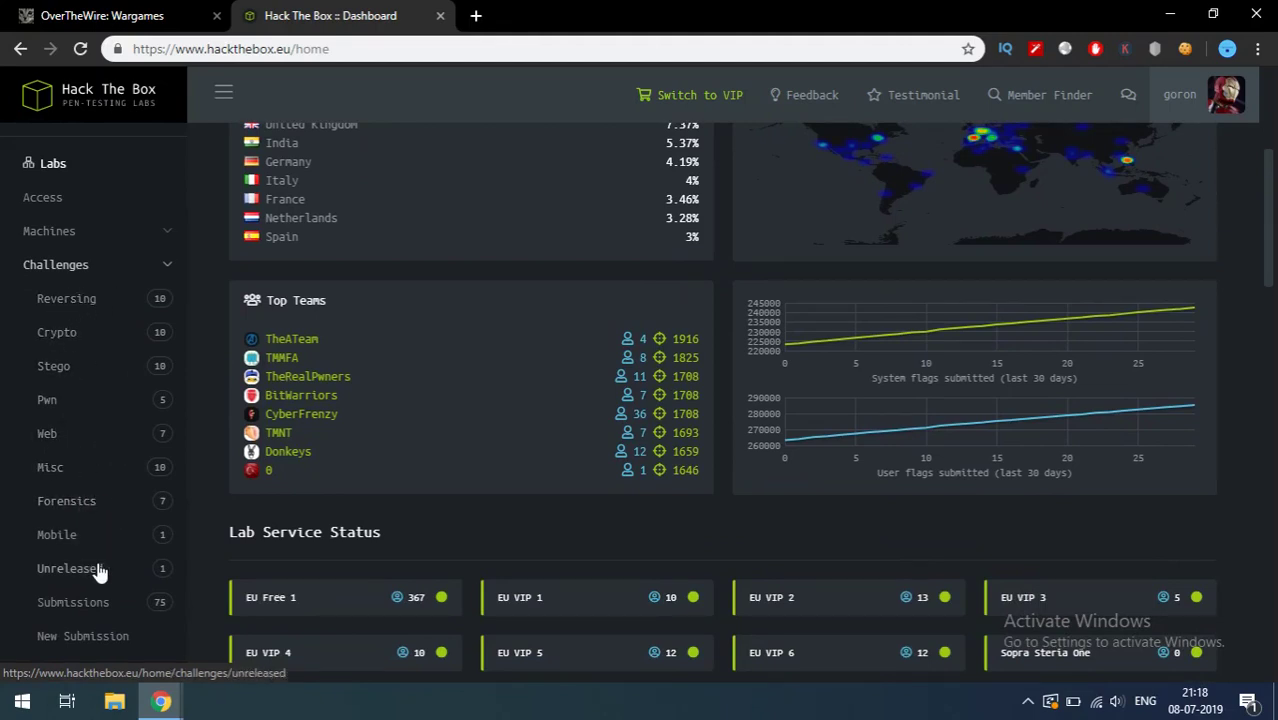
{"action": "left_click", "coordinate": [82, 443]}
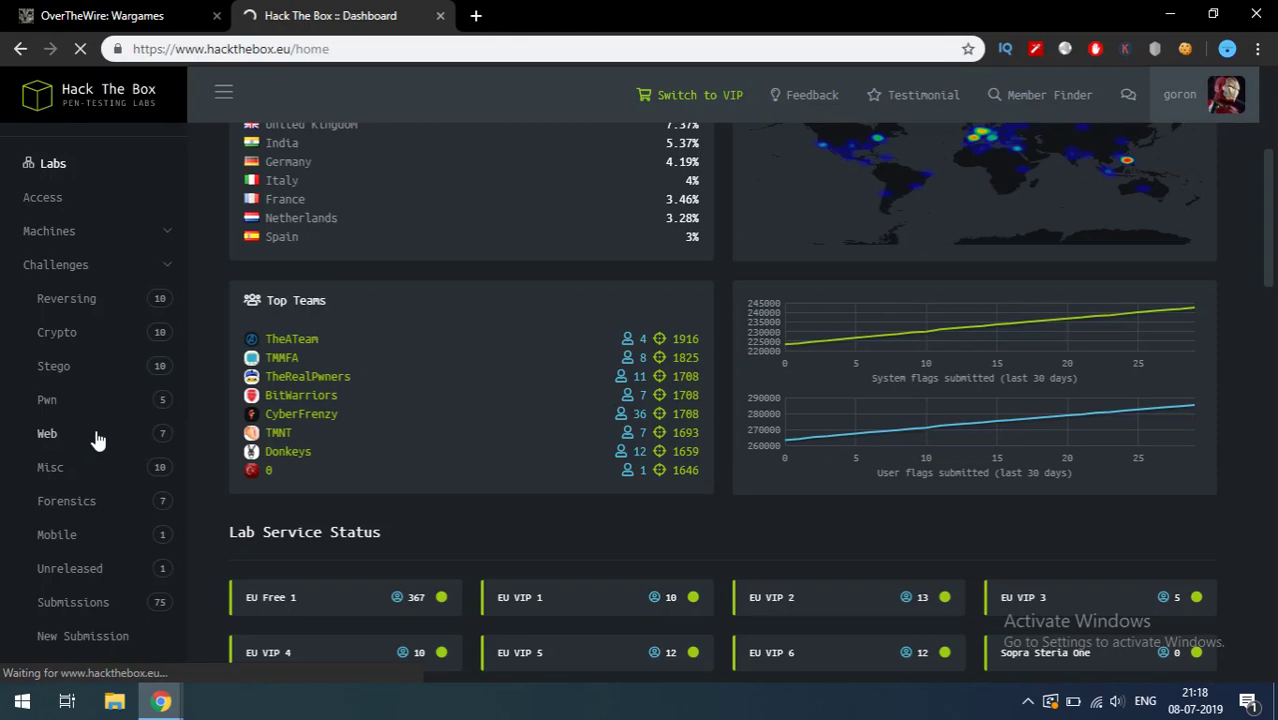
Scroll through the seven Web challenges, then collapse Challenges and expand Machines in the sidebar.
{"action": "scroll", "coordinate": [510, 398], "scroll_direction": "down", "scroll_amount": 2}
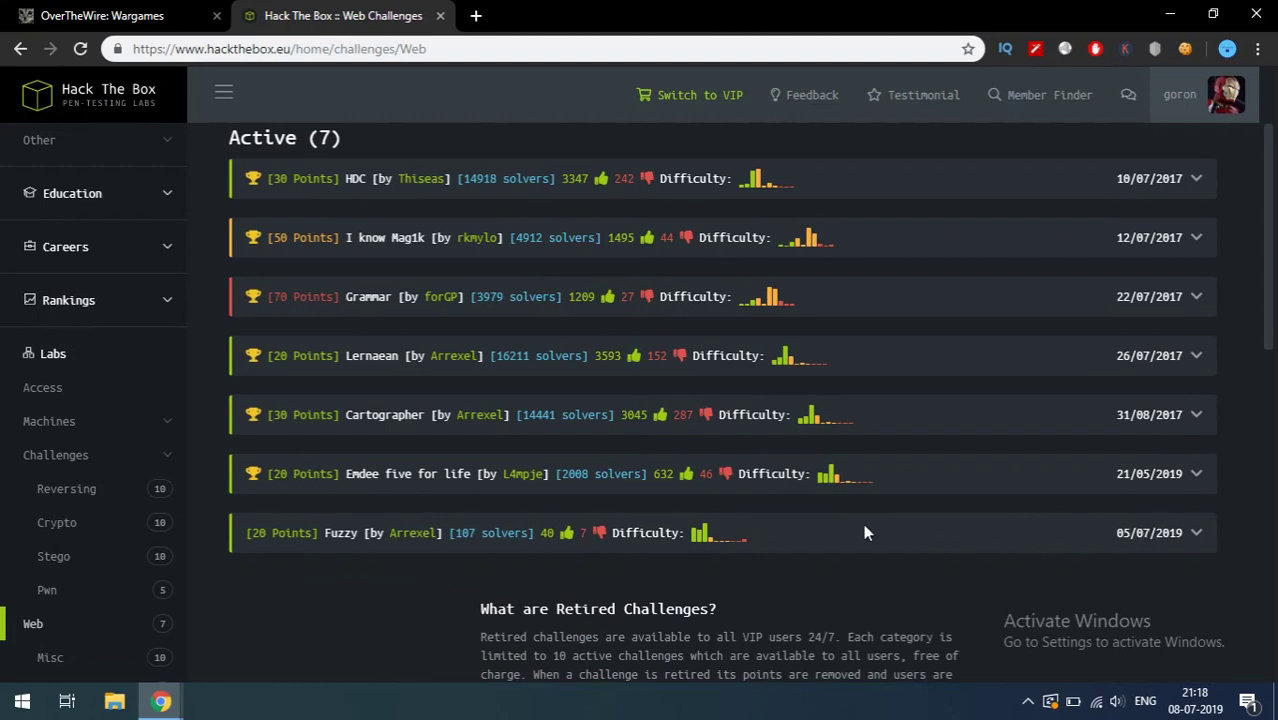
{"action": "scroll", "coordinate": [711, 529], "scroll_direction": "up", "scroll_amount": 1}
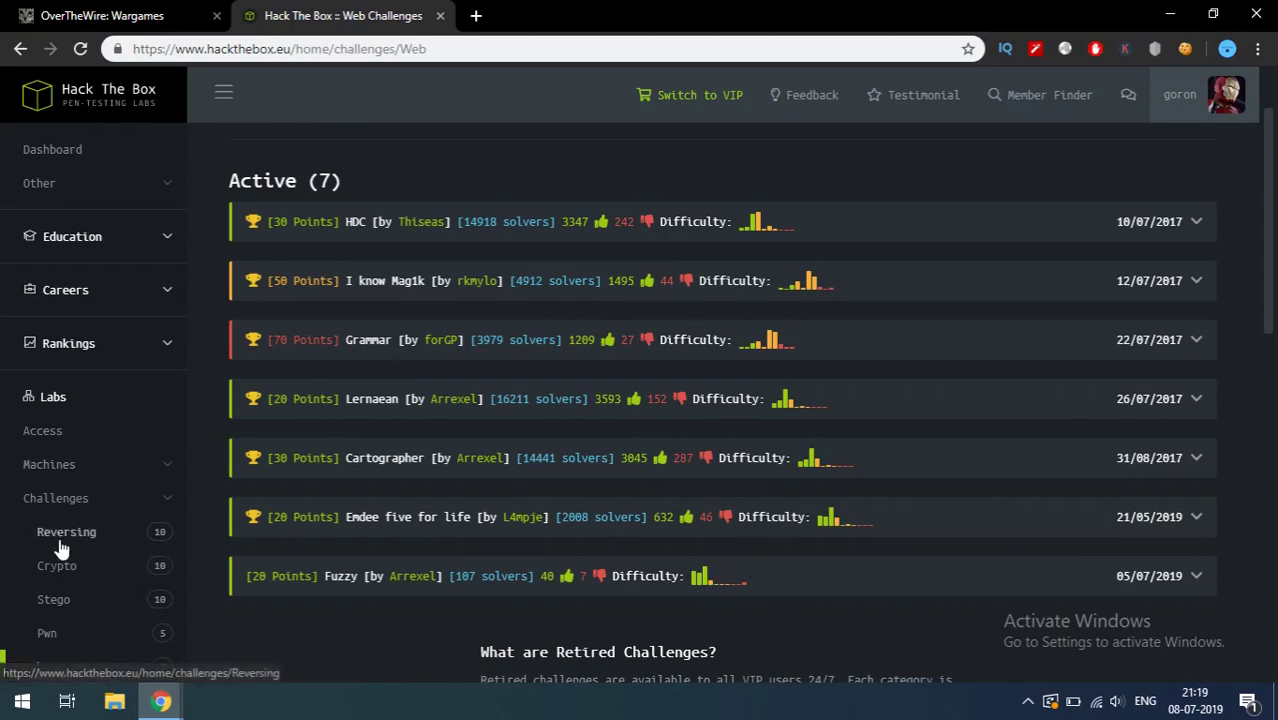
{"action": "scroll", "coordinate": [57, 565], "scroll_direction": "down", "scroll_amount": 2}
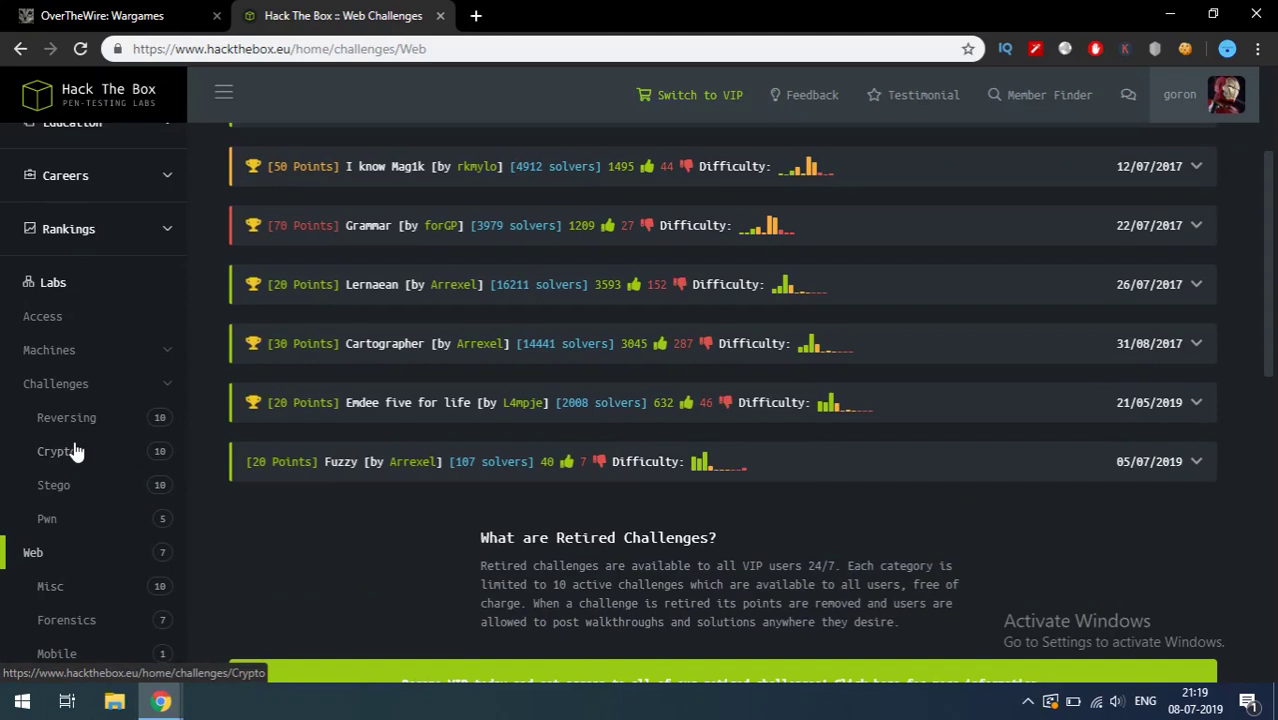
{"action": "left_click", "coordinate": [166, 387]}
{"action": "left_click", "coordinate": [164, 355]}
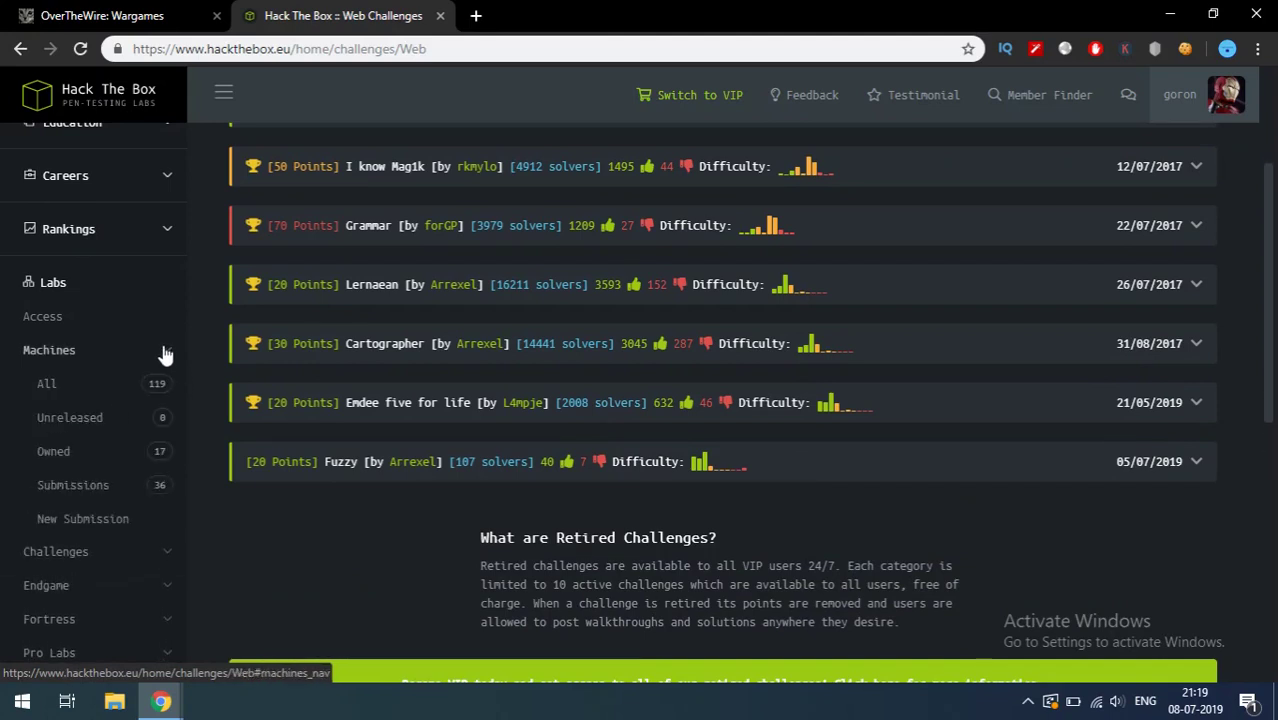
Open the All machines list and scroll through the Machine Lab page.
{"action": "left_click", "coordinate": [51, 386]}
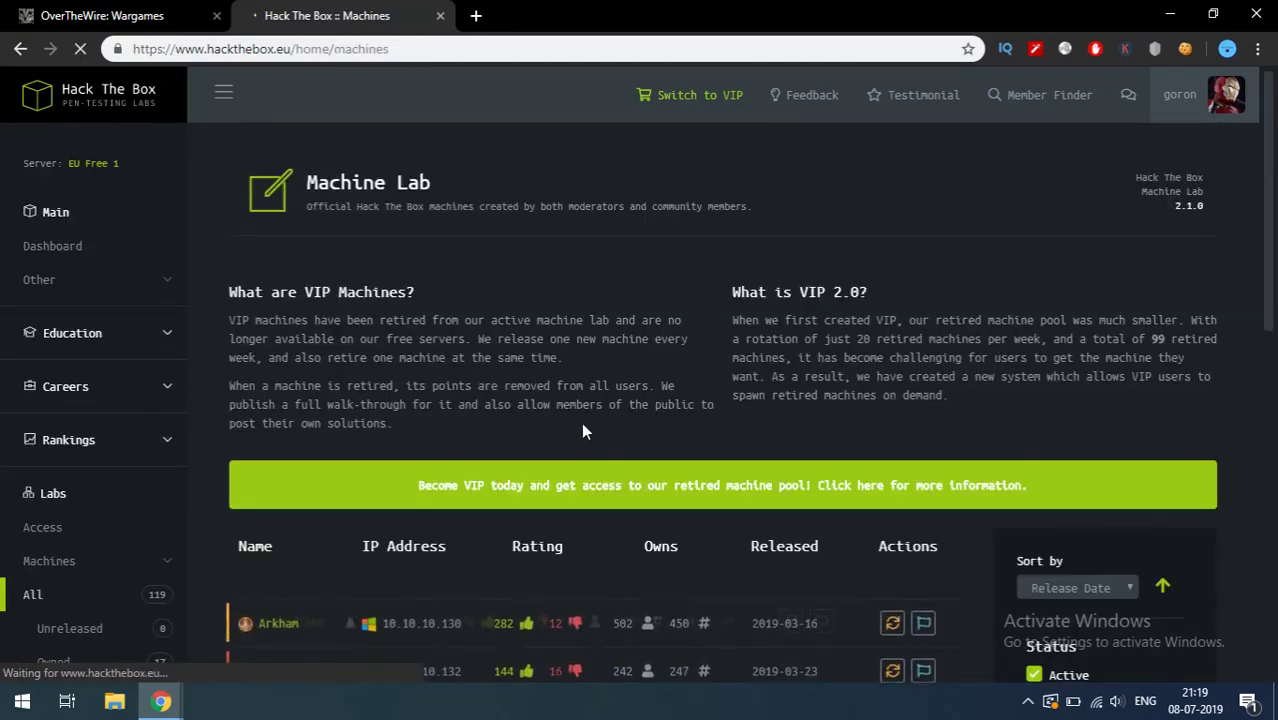
{"action": "scroll", "coordinate": [584, 430], "scroll_direction": "down", "scroll_amount": 2}
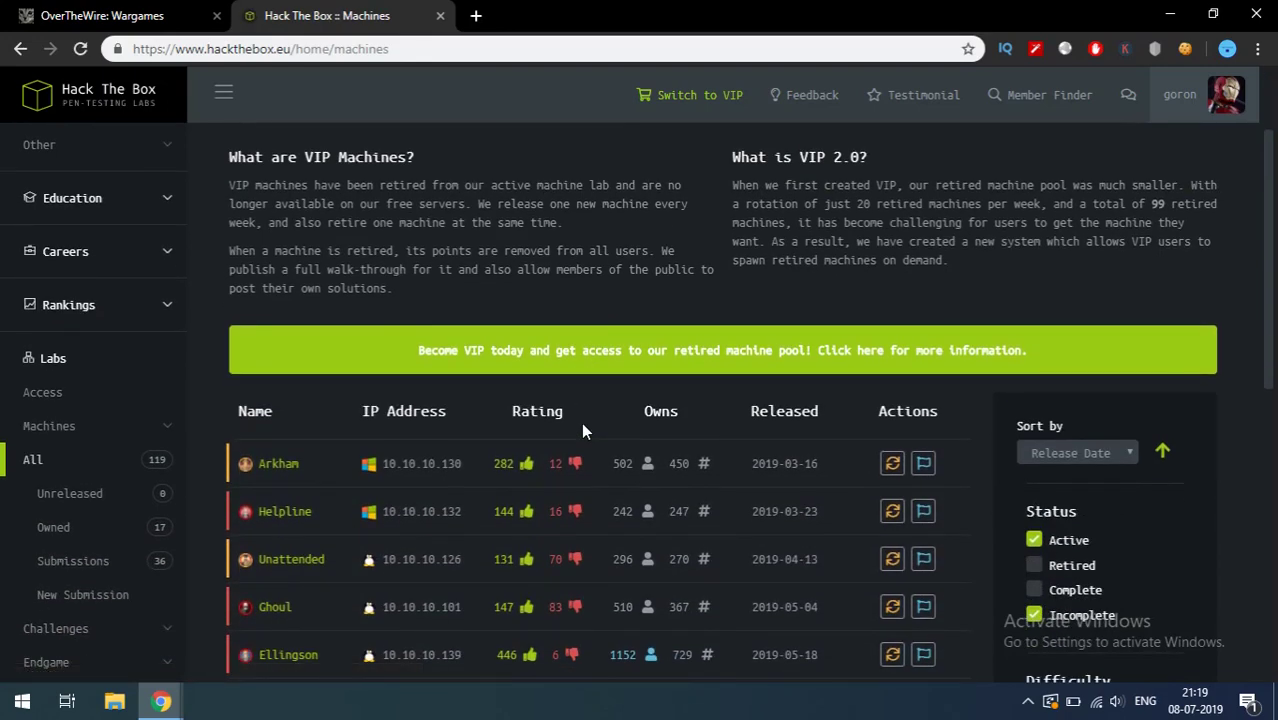
{"action": "scroll", "coordinate": [584, 430], "scroll_direction": "down", "scroll_amount": 3}
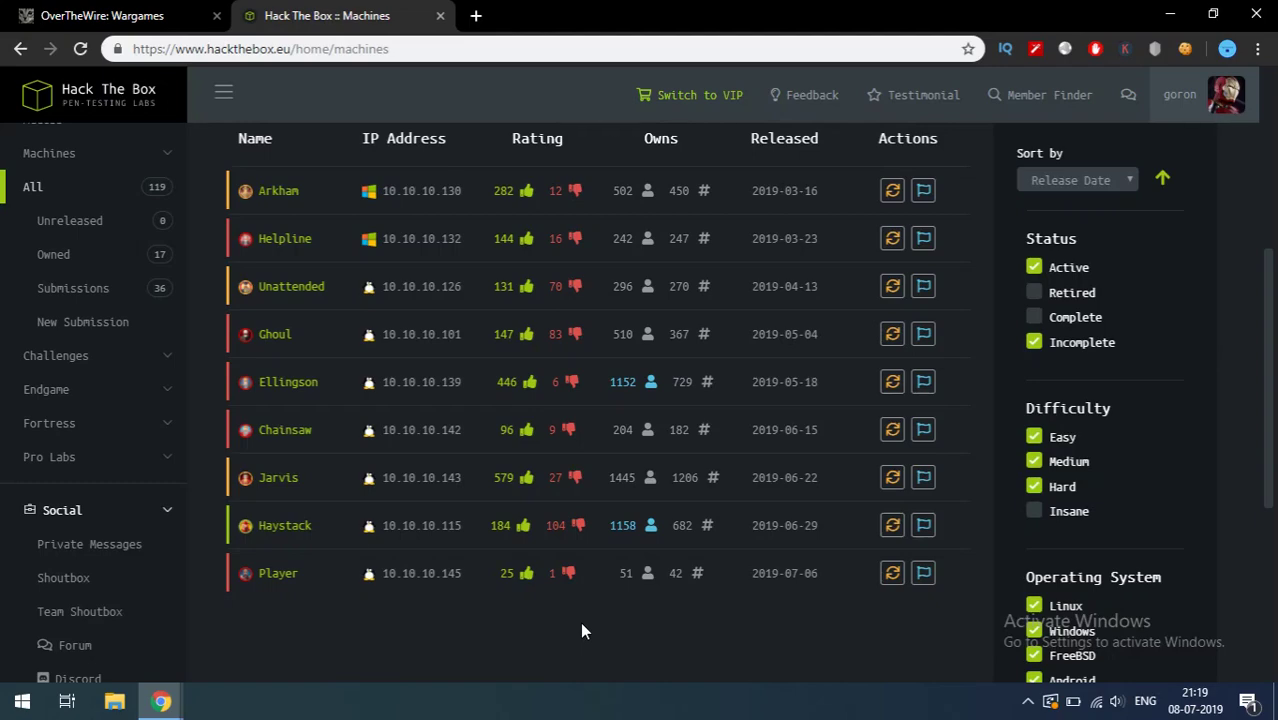
{"action": "scroll", "coordinate": [582, 630], "scroll_direction": "up", "scroll_amount": 2}
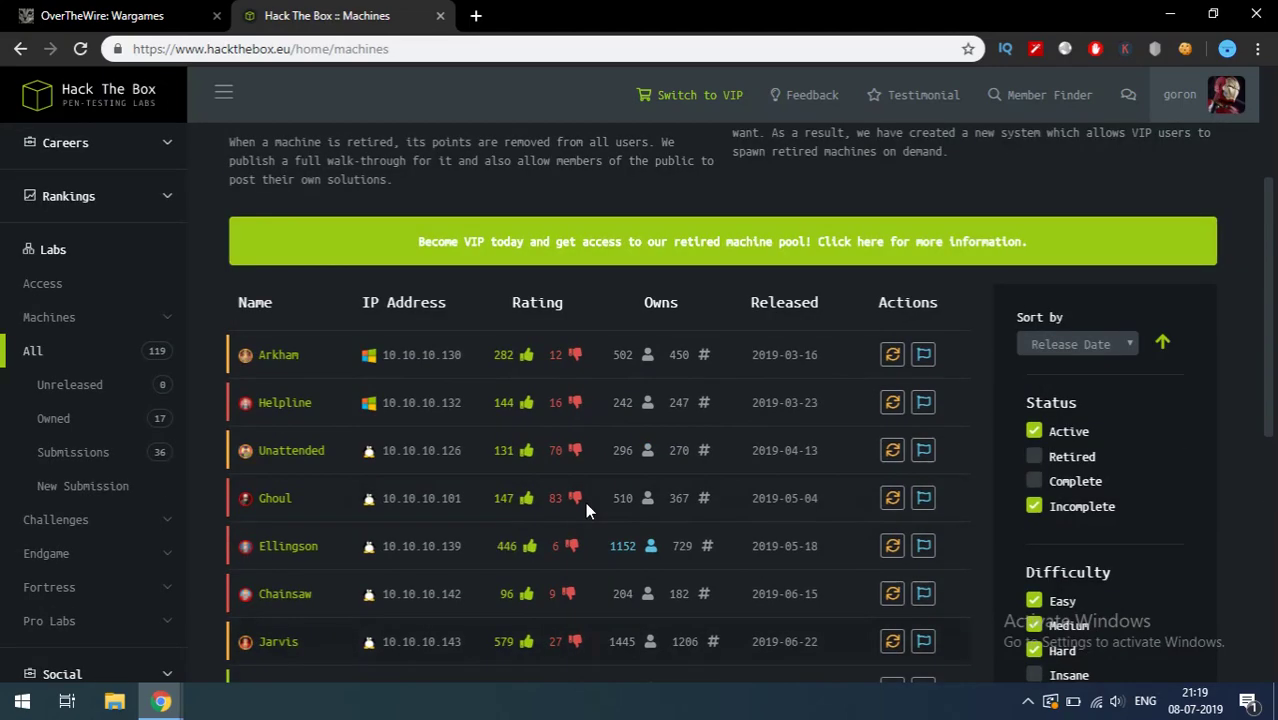
{"action": "scroll", "coordinate": [579, 548], "scroll_direction": "up", "scroll_amount": 2}
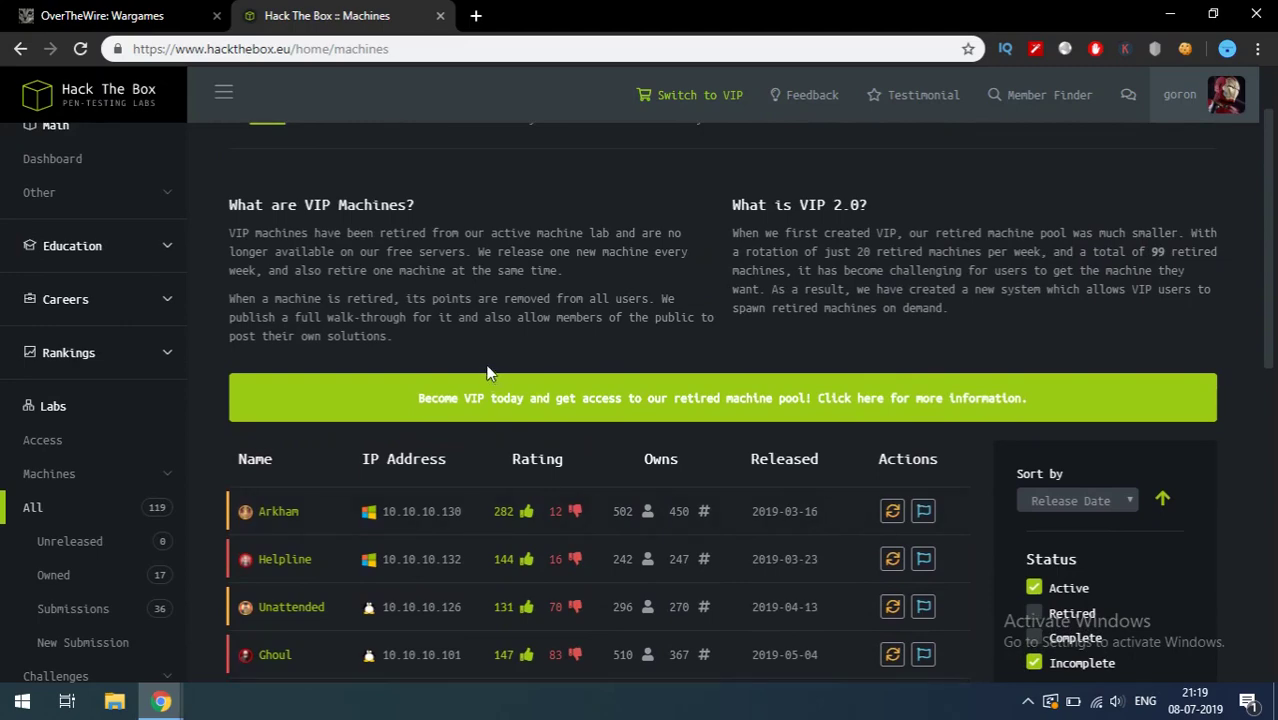
{"action": "scroll", "coordinate": [487, 373], "scroll_direction": "up", "scroll_amount": 1}
{"action": "scroll", "coordinate": [487, 373], "scroll_direction": "down", "scroll_amount": 2}
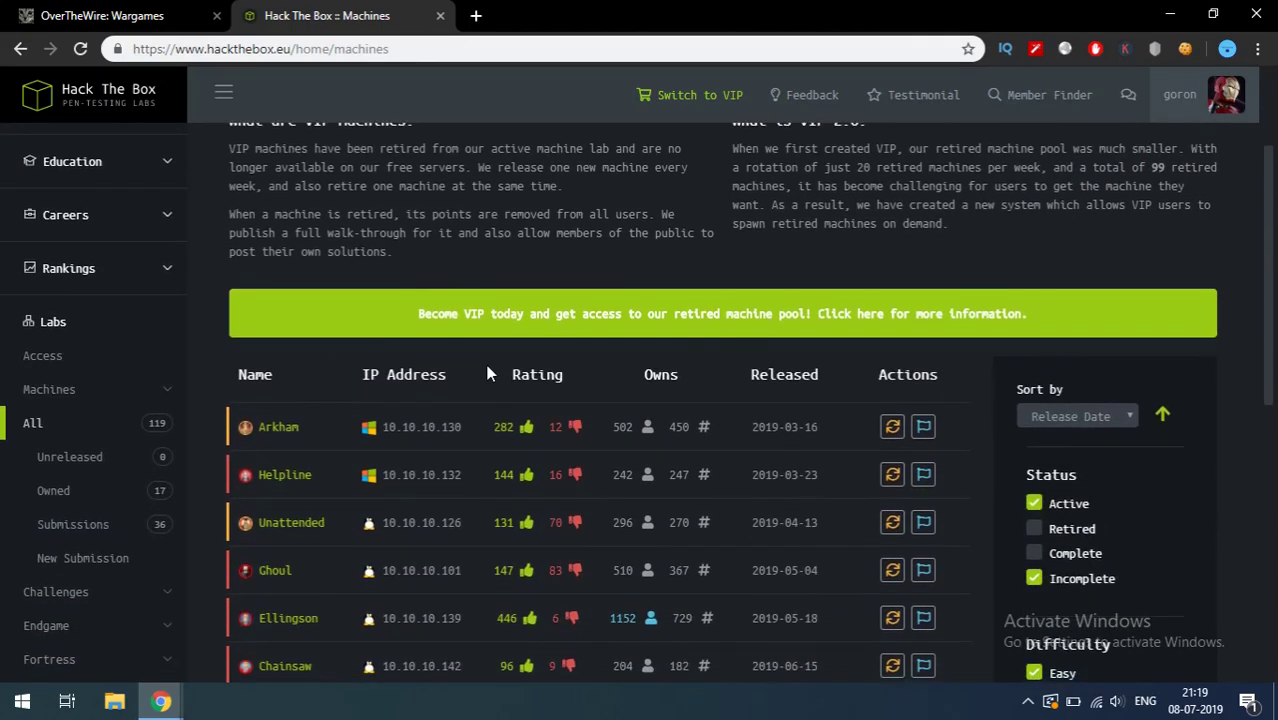
{"action": "scroll", "coordinate": [487, 373], "scroll_direction": "down", "scroll_amount": 1}
{"action": "scroll", "coordinate": [487, 373], "scroll_direction": "down", "scroll_amount": 1}
{"action": "scroll", "coordinate": [487, 373], "scroll_direction": "down", "scroll_amount": 1}
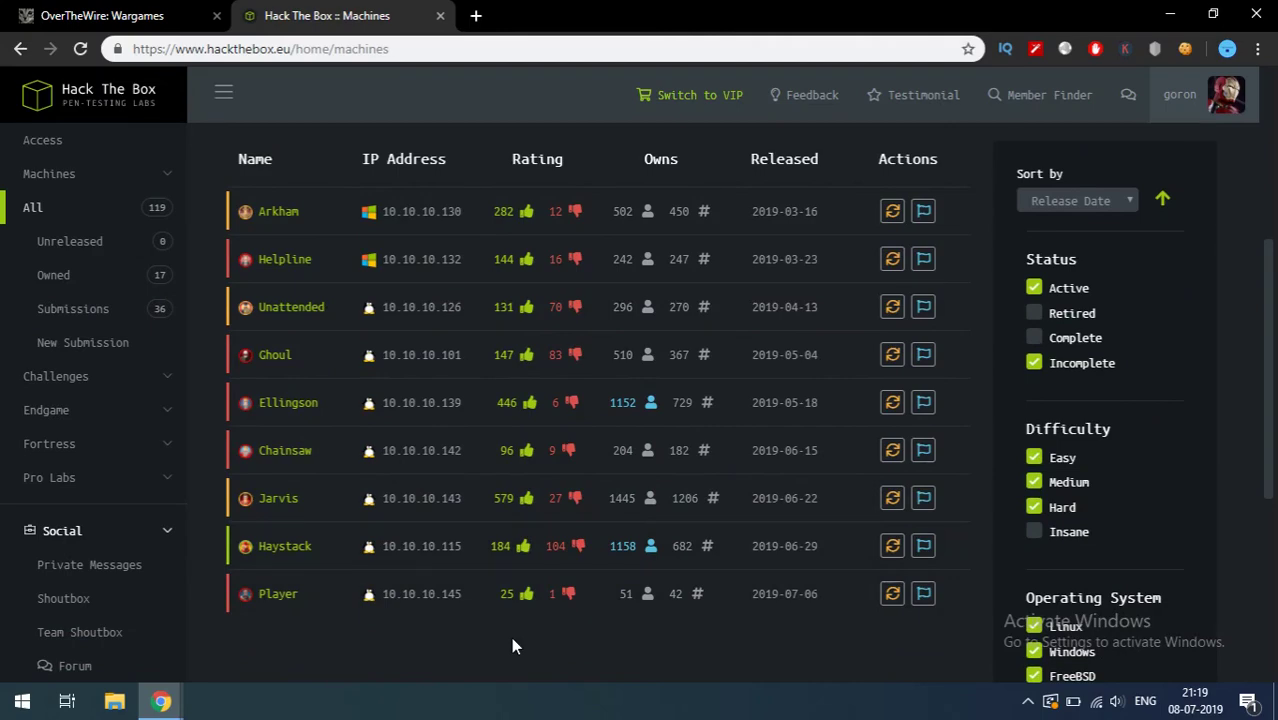
{"action": "scroll", "coordinate": [511, 637], "scroll_direction": "up", "scroll_amount": 4}
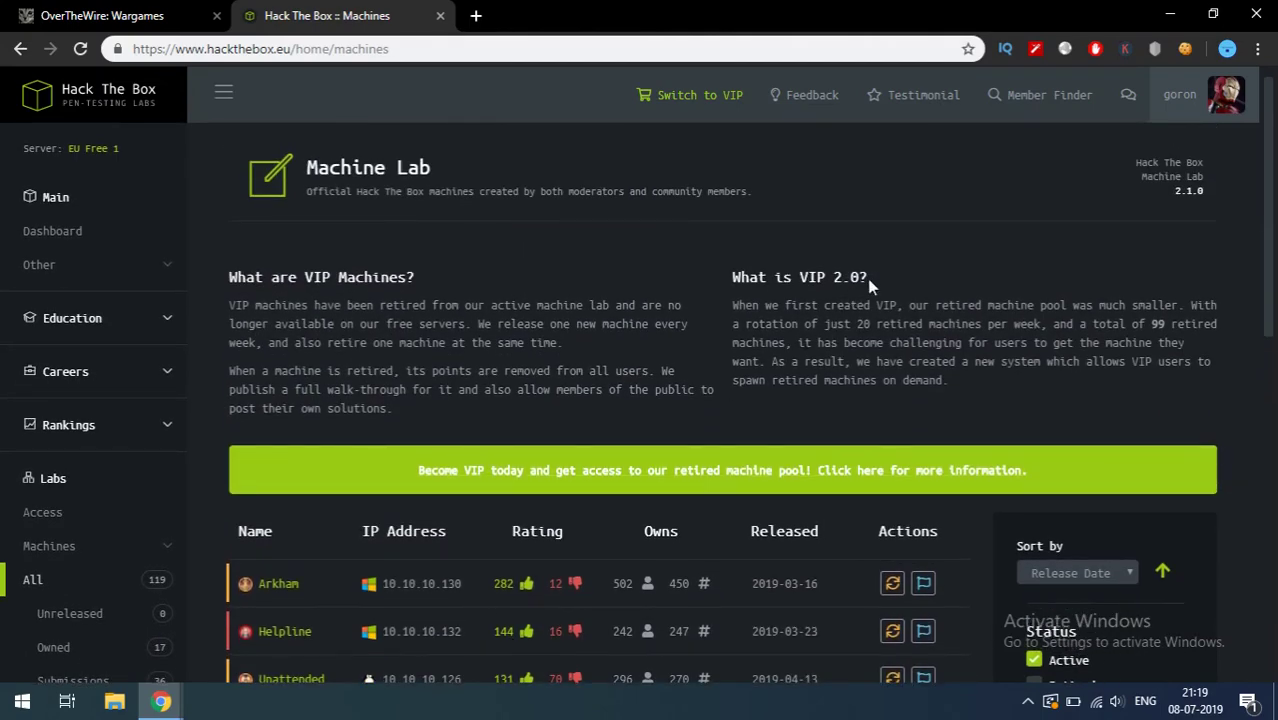
Highlight the 'VIP 2.0?' heading, scroll the machine list, then return to the top.
{"action": "mouse_move", "coordinate": [868, 277]}
{"action": "left_mouse_down"}
{"action": "mouse_move", "coordinate": [799, 277]}
{"action": "mouse_move", "coordinate": [868, 277]}
{"action": "left_mouse_up"}
{"action": "left_click", "coordinate": [867, 272]}
{"action": "left_click_drag", "start_coordinate": [798, 277], "coordinate": [866, 277]}
{"action": "left_click", "coordinate": [868, 280]}
{"action": "scroll", "coordinate": [868, 283], "scroll_direction": "down", "scroll_amount": 1}
{"action": "scroll", "coordinate": [868, 283], "scroll_direction": "down", "scroll_amount": 1}
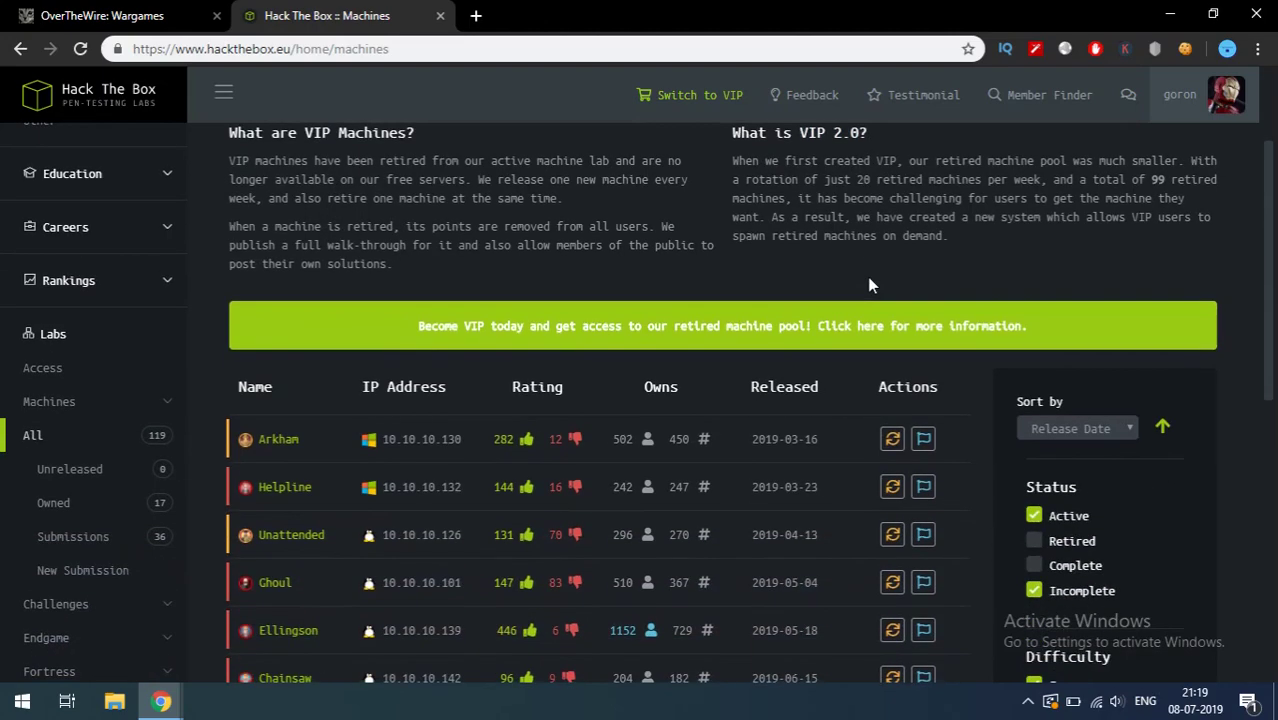
{"action": "scroll", "coordinate": [868, 283], "scroll_direction": "down", "scroll_amount": 1}
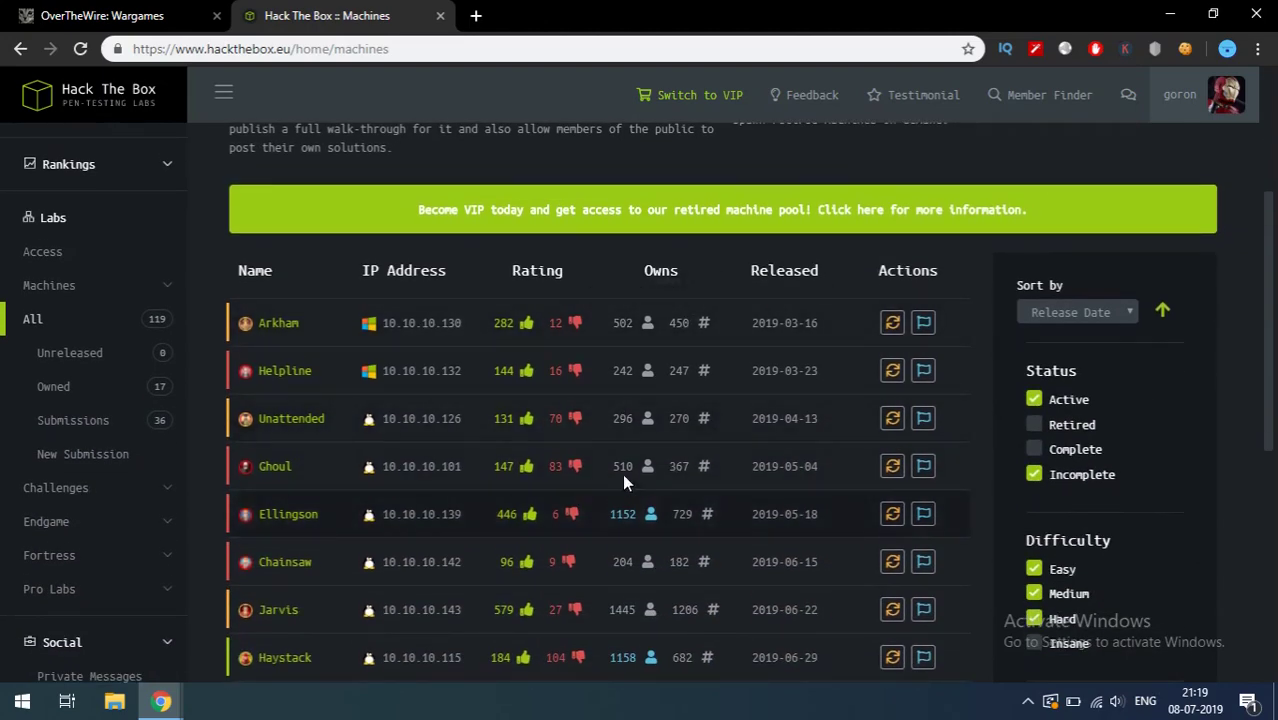
{"action": "scroll", "coordinate": [639, 461], "scroll_direction": "down", "scroll_amount": 1}
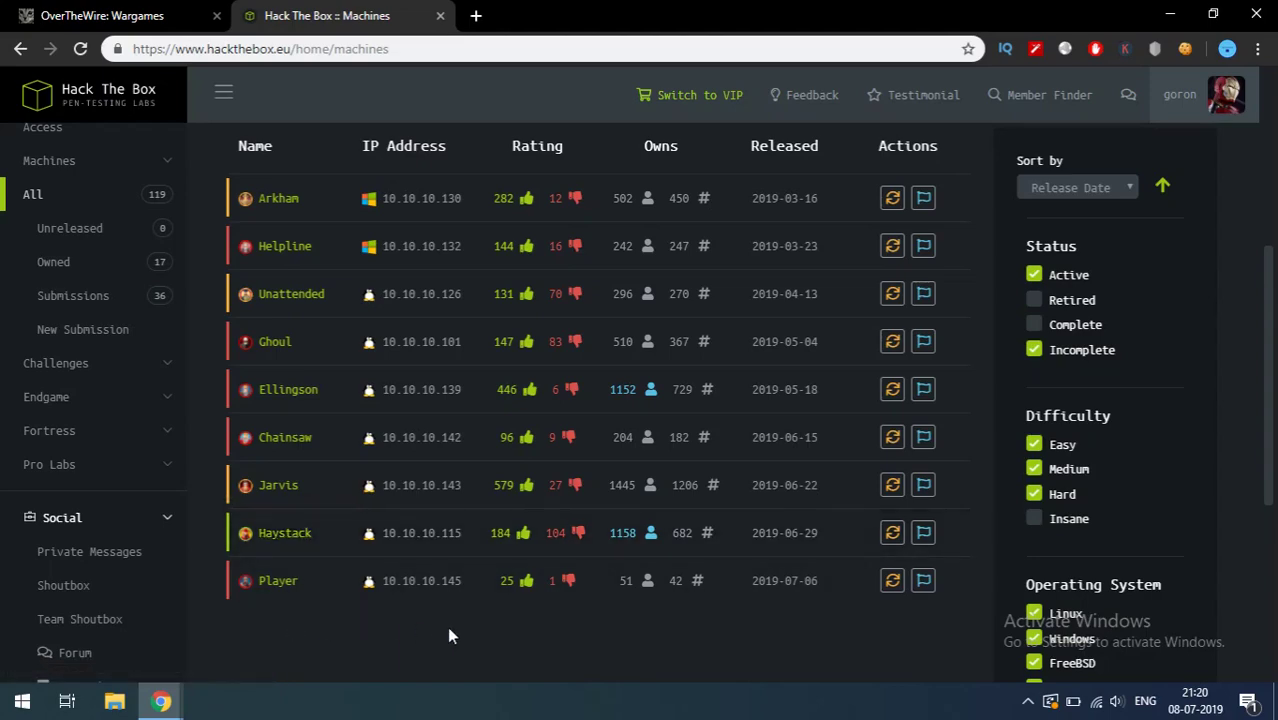
{"action": "scroll", "coordinate": [831, 568], "scroll_direction": "down", "scroll_amount": 1}
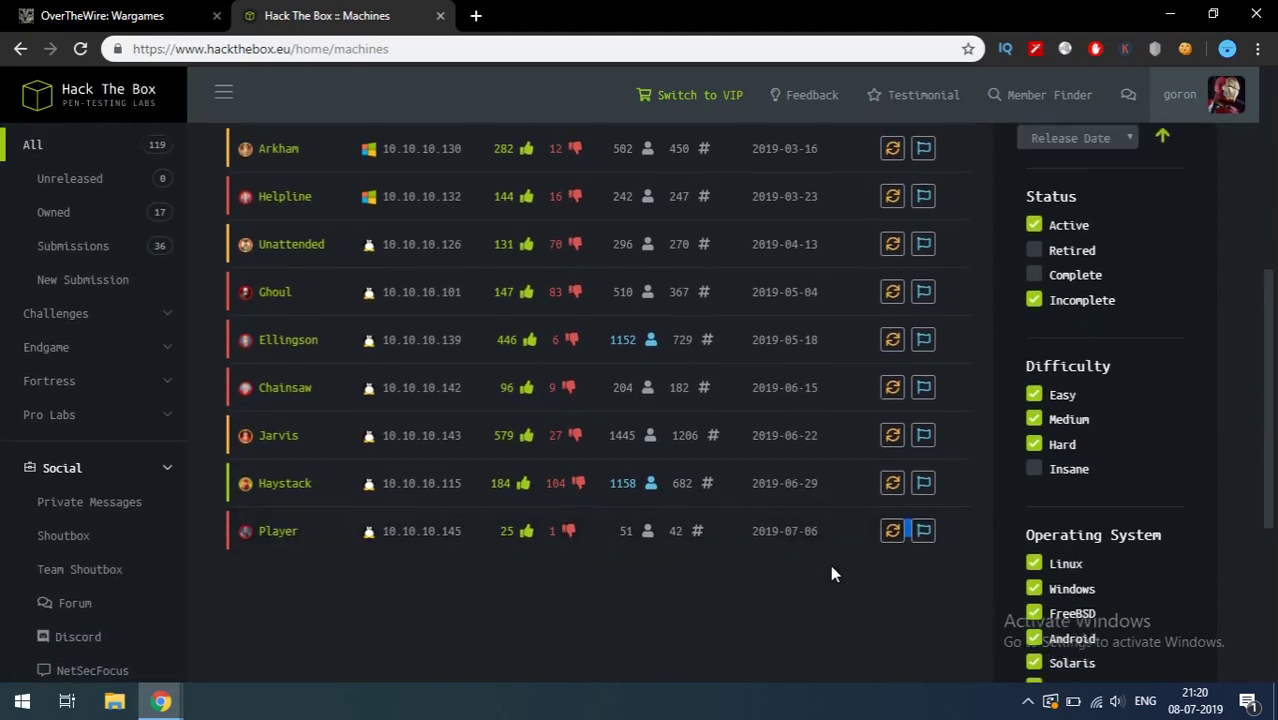
{"action": "scroll", "coordinate": [833, 573], "scroll_direction": "up", "scroll_amount": 1}
{"action": "scroll", "coordinate": [831, 566], "scroll_direction": "up", "scroll_amount": 1}
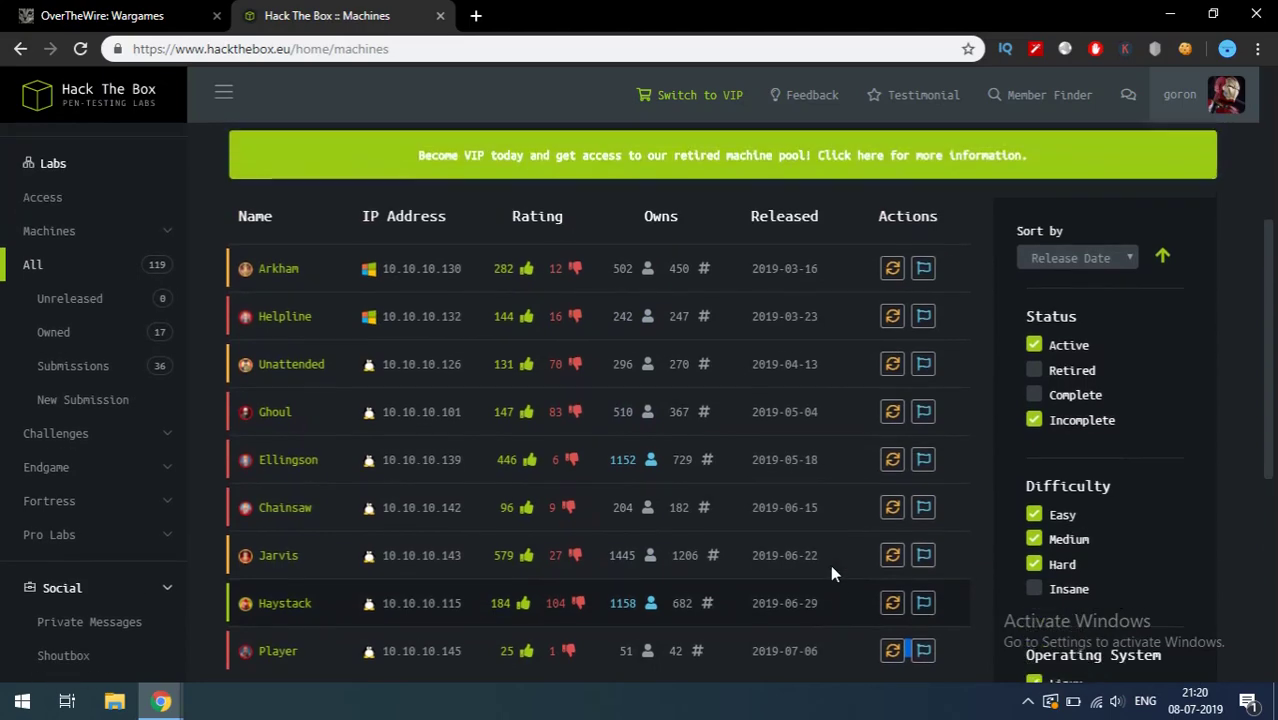
{"action": "scroll", "coordinate": [831, 566], "scroll_direction": "up", "scroll_amount": 1}
{"action": "scroll", "coordinate": [831, 566], "scroll_direction": "up", "scroll_amount": 2}
{"action": "scroll", "coordinate": [831, 566], "scroll_direction": "up", "scroll_amount": 2}
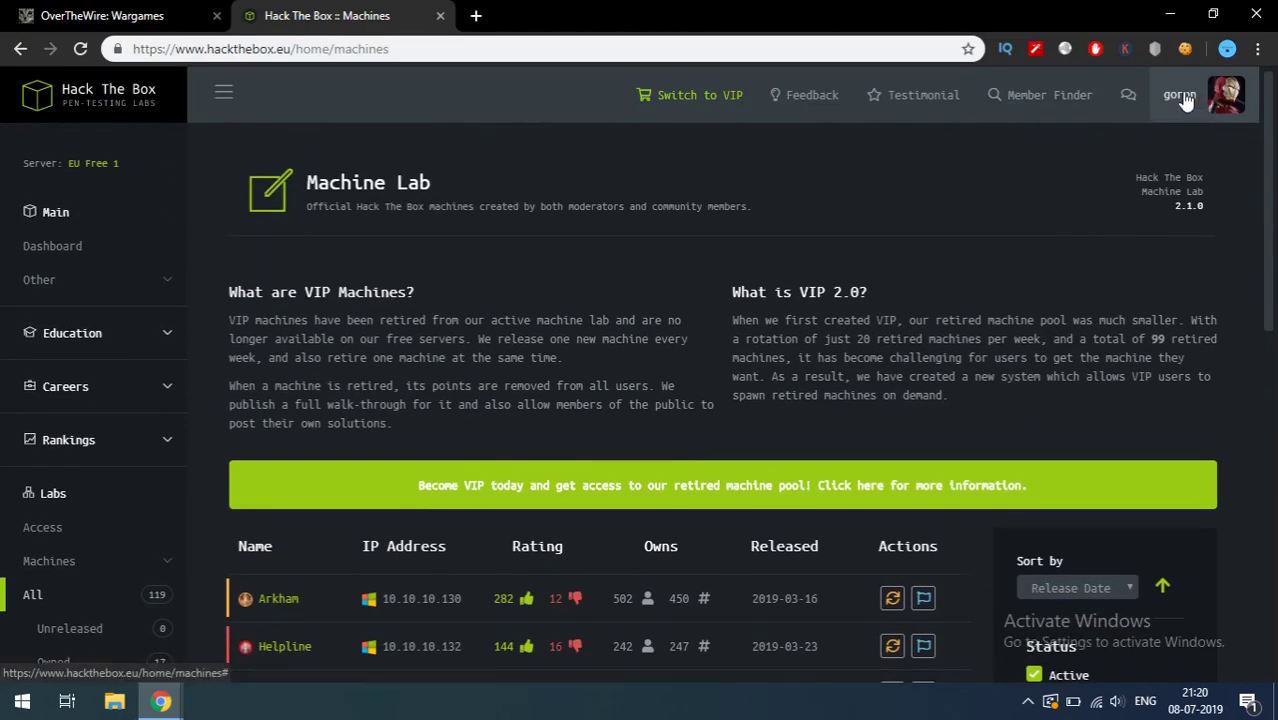
Open your own member profile from the account control panel.
{"action": "left_click", "coordinate": [1181, 93]}
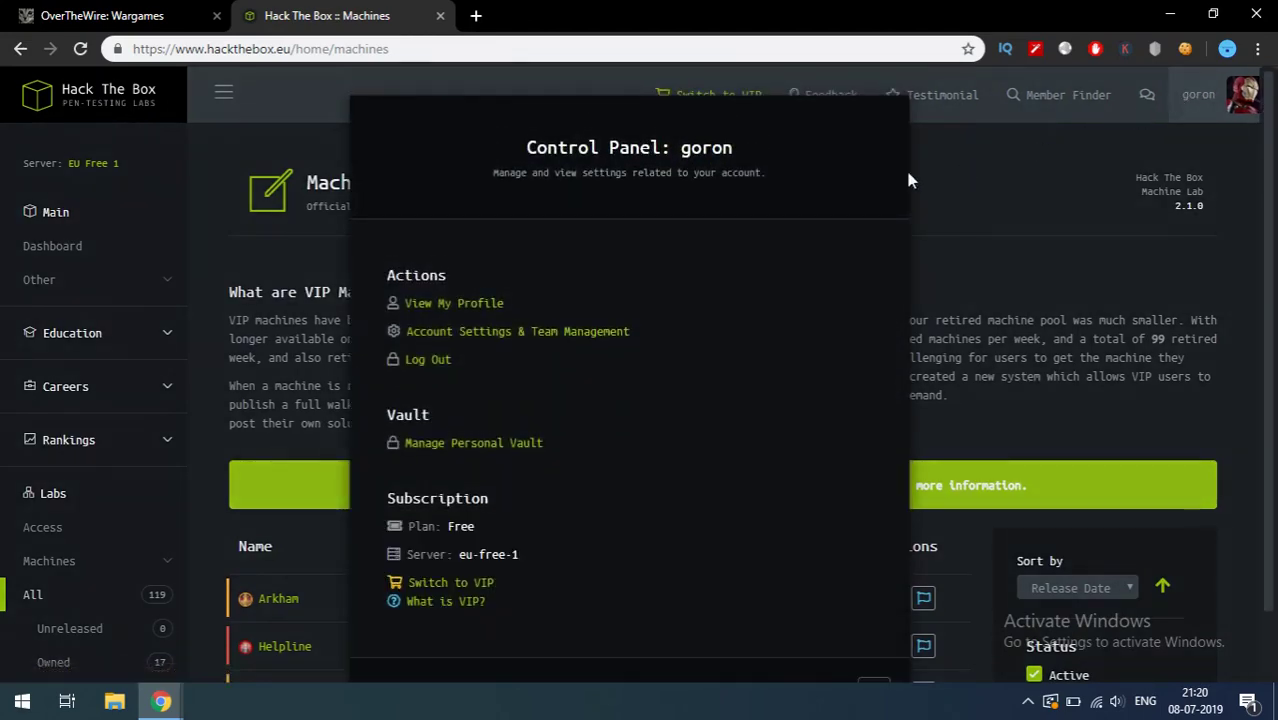
{"action": "left_click", "coordinate": [480, 306]}
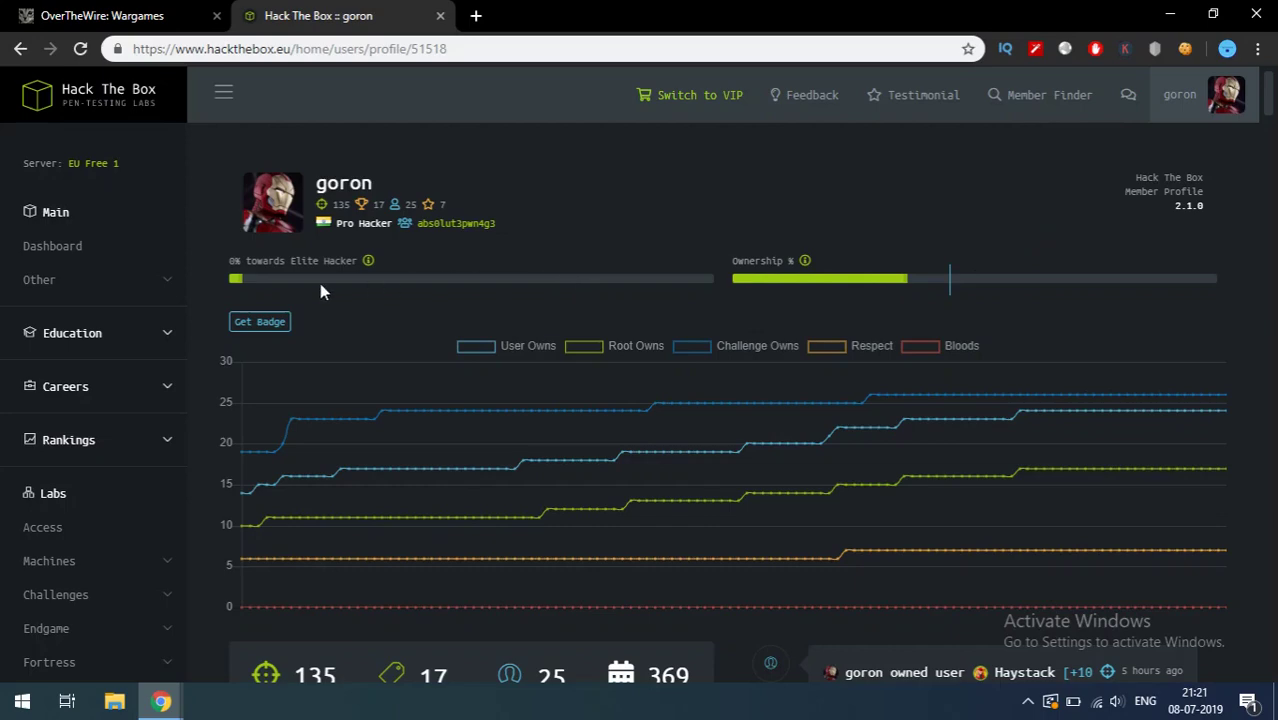
{"action": "scroll", "coordinate": [420, 312], "scroll_direction": "down", "scroll_amount": 3}
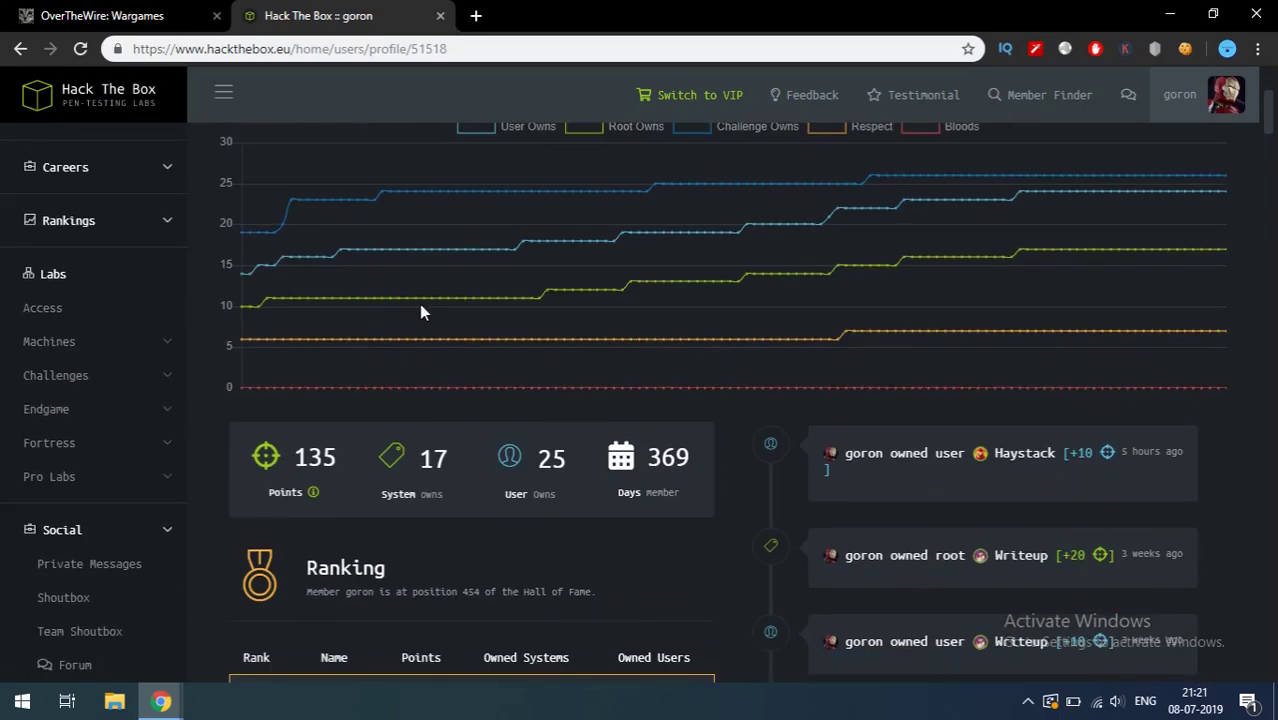
{"action": "scroll", "coordinate": [359, 370], "scroll_direction": "down", "scroll_amount": 1}
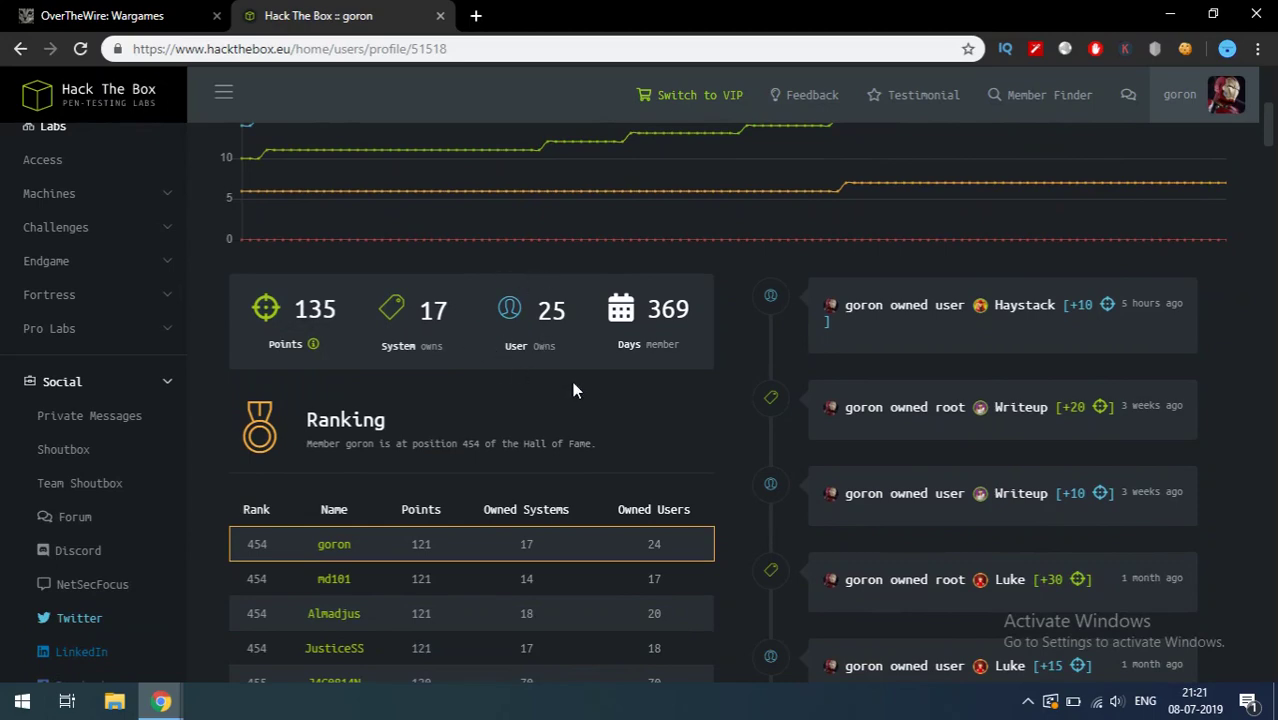
{"action": "scroll", "coordinate": [667, 378], "scroll_direction": "down", "scroll_amount": 1}
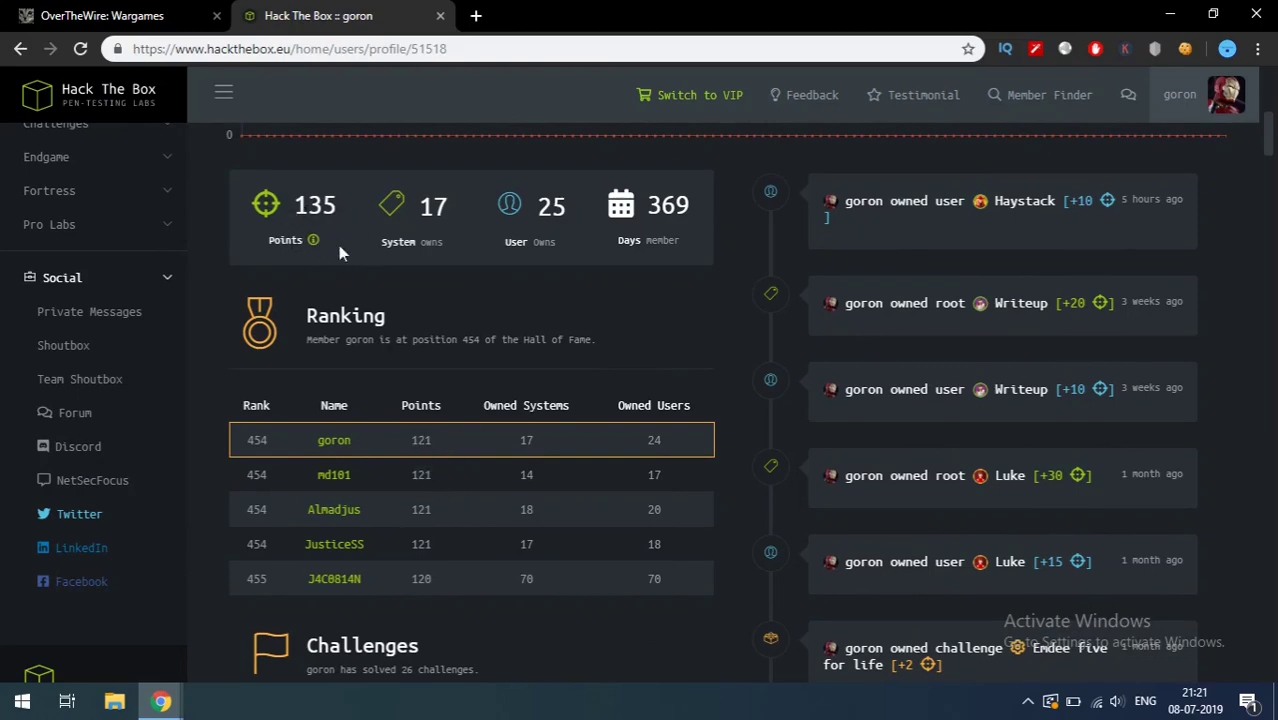
{"action": "scroll", "coordinate": [461, 266], "scroll_direction": "down", "scroll_amount": 2}
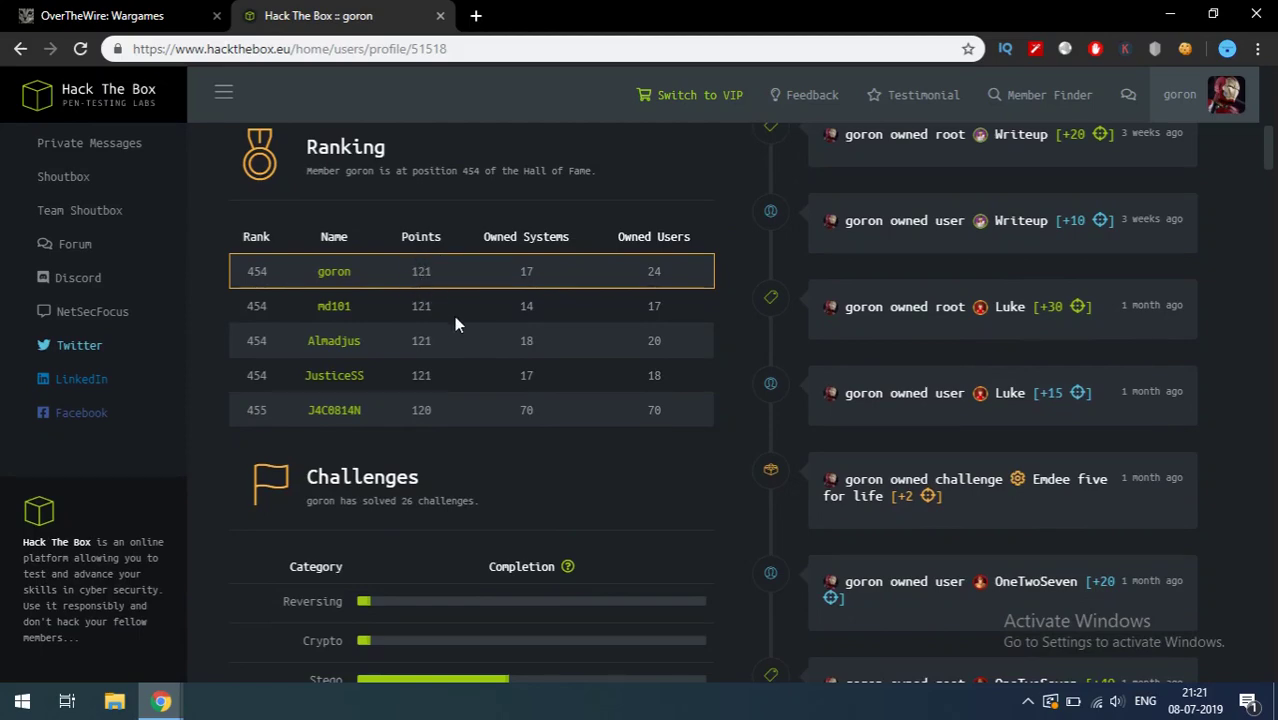
{"action": "scroll", "coordinate": [455, 324], "scroll_direction": "down", "scroll_amount": 1}
{"action": "scroll", "coordinate": [455, 324], "scroll_direction": "down", "scroll_amount": 1}
{"action": "scroll", "coordinate": [455, 324], "scroll_direction": "down", "scroll_amount": 1}
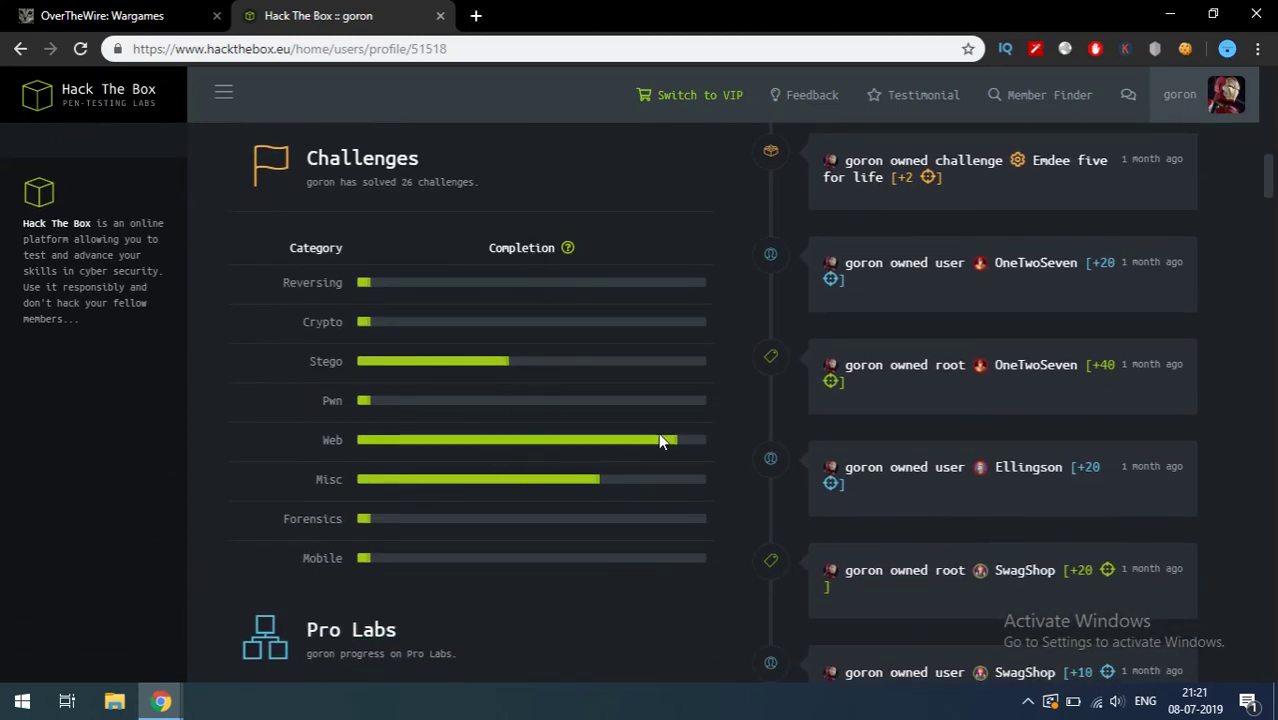
{"action": "mouse_move", "coordinate": [680, 445]}
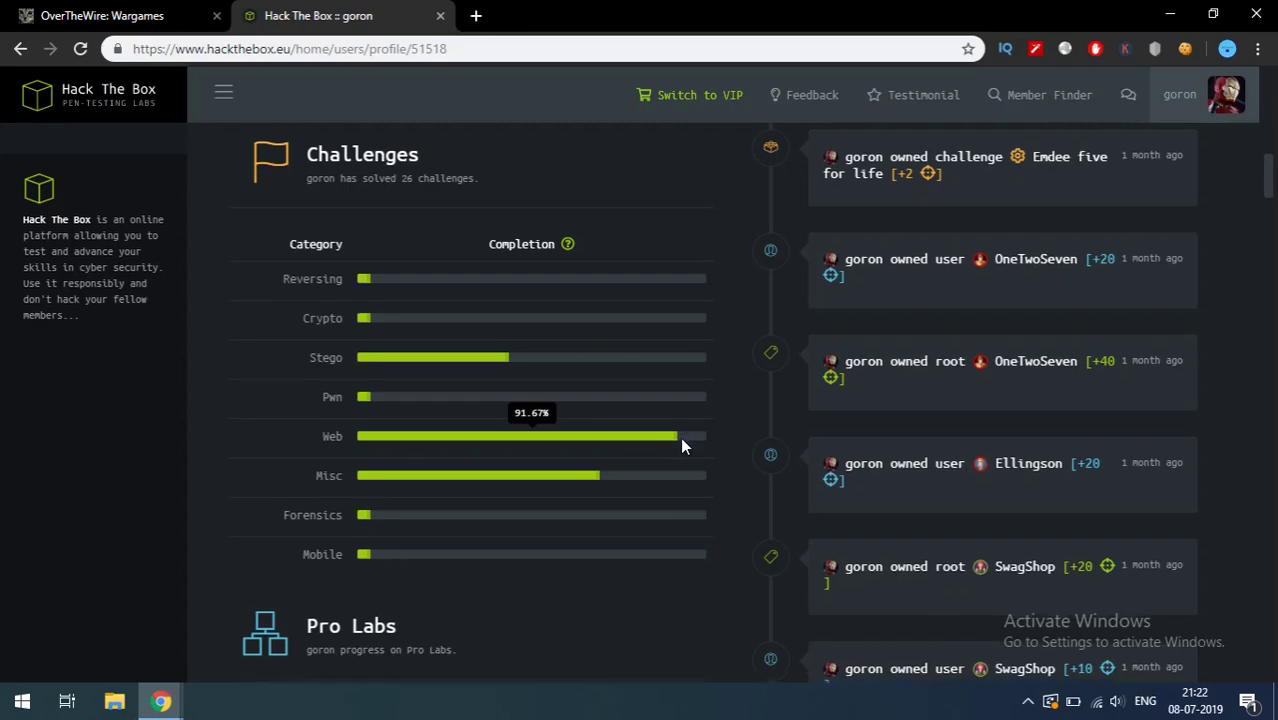
{"action": "scroll", "coordinate": [681, 446], "scroll_direction": "down", "scroll_amount": 2}
{"action": "scroll", "coordinate": [681, 446], "scroll_direction": "down", "scroll_amount": 1}
{"action": "scroll", "coordinate": [681, 446], "scroll_direction": "up", "scroll_amount": 1}
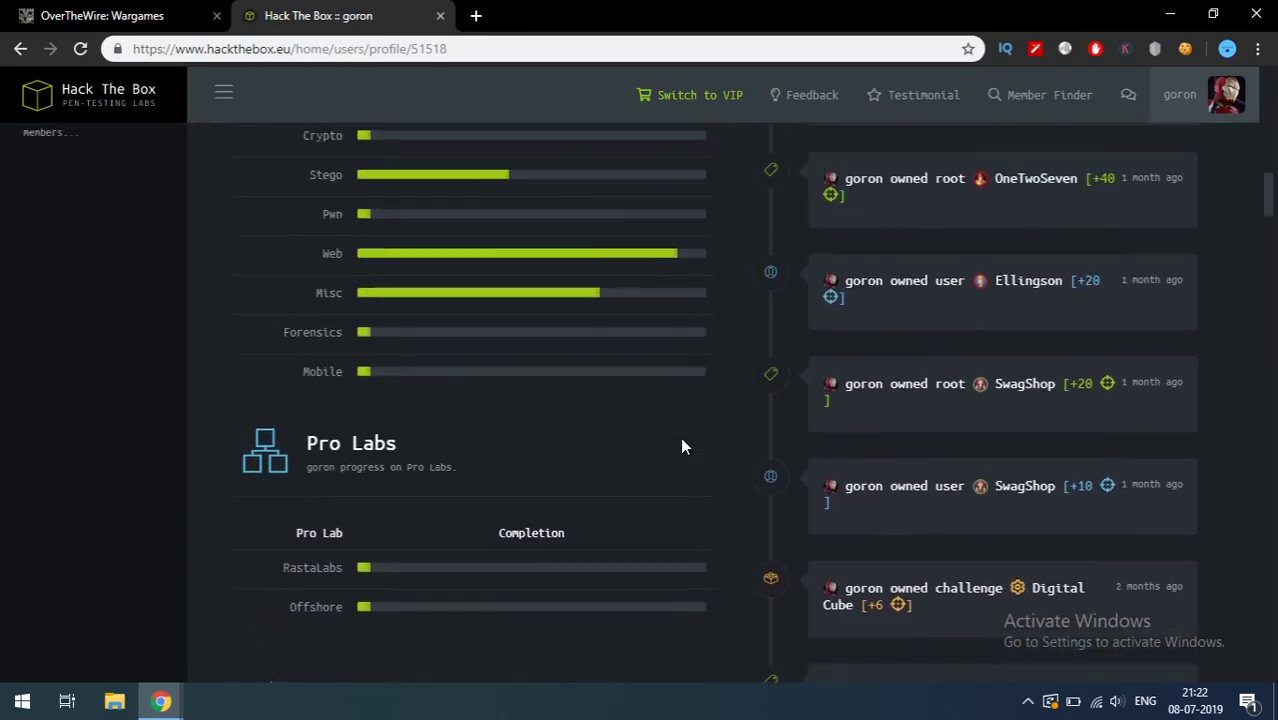
{"action": "scroll", "coordinate": [1108, 438], "scroll_direction": "up", "scroll_amount": 2}
{"action": "scroll", "coordinate": [1112, 425], "scroll_direction": "down", "scroll_amount": 1}
{"action": "scroll", "coordinate": [1115, 428], "scroll_direction": "down", "scroll_amount": 3}
{"action": "scroll", "coordinate": [1117, 431], "scroll_direction": "down", "scroll_amount": 2}
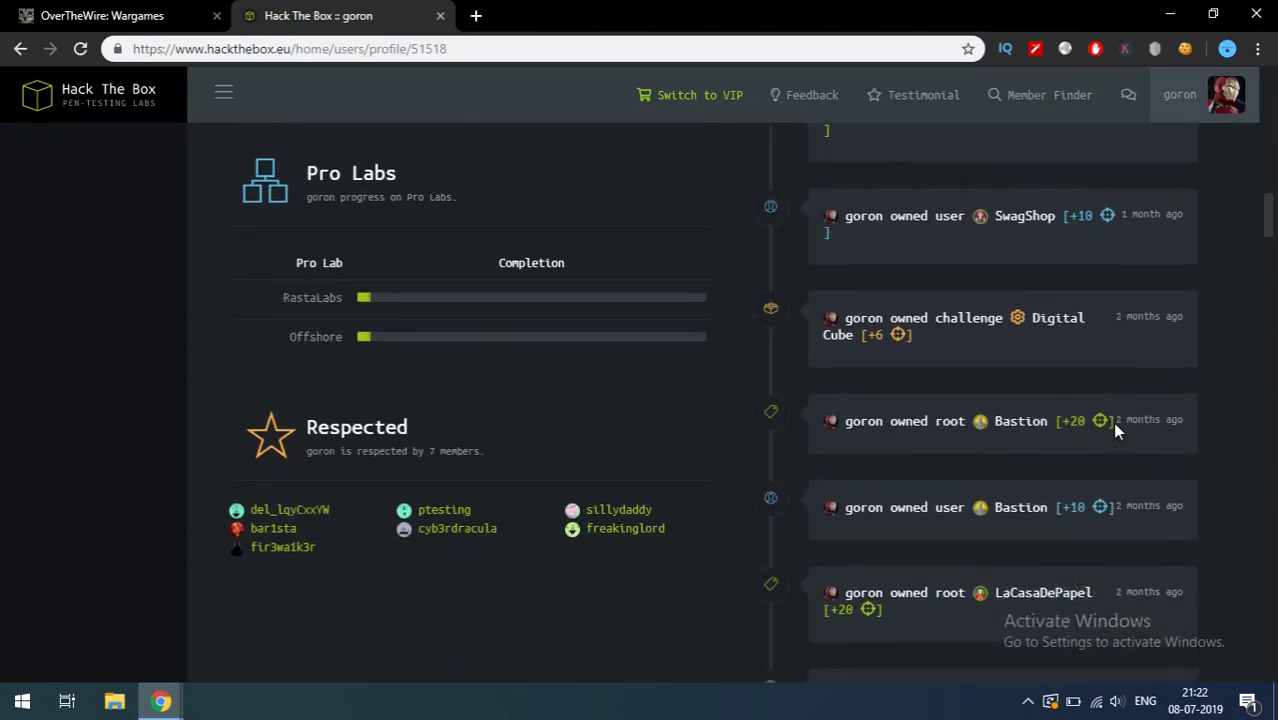
{"action": "scroll", "coordinate": [1117, 431], "scroll_direction": "down", "scroll_amount": 2}
{"action": "scroll", "coordinate": [1117, 431], "scroll_direction": "down", "scroll_amount": 4}
{"action": "scroll", "coordinate": [1117, 431], "scroll_direction": "down", "scroll_amount": 2}
{"action": "scroll", "coordinate": [1117, 431], "scroll_direction": "up", "scroll_amount": 10}
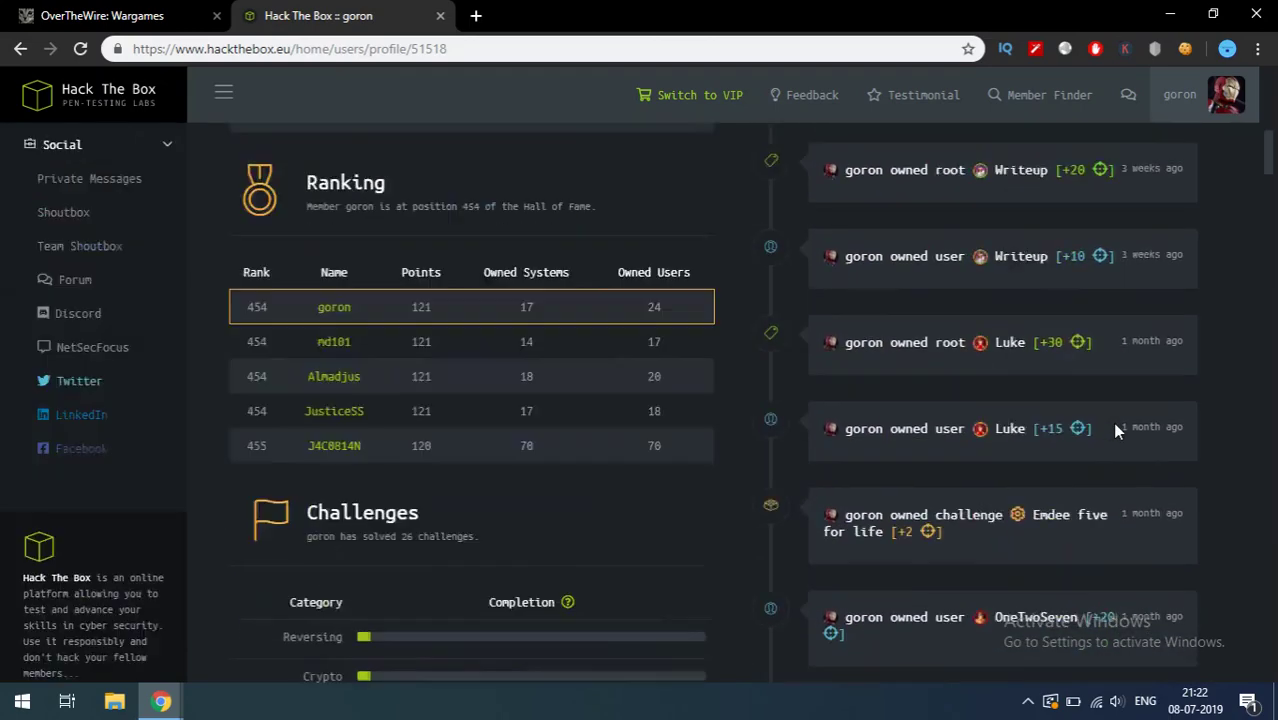
{"action": "scroll", "coordinate": [1117, 431], "scroll_direction": "up", "scroll_amount": 5}
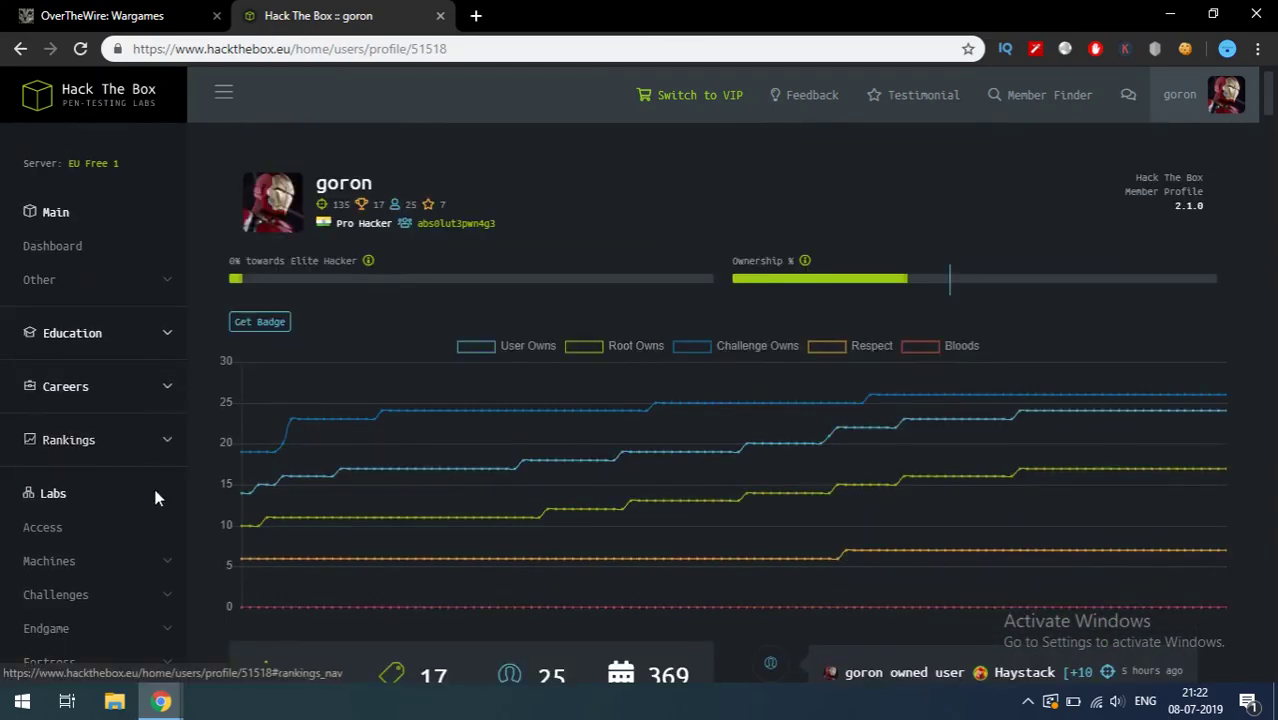
Open the lab Access page and check the connection status for edge-eu-free-1.hackthebox.eu port 1337.
{"action": "scroll", "coordinate": [93, 522], "scroll_direction": "down", "scroll_amount": 1}
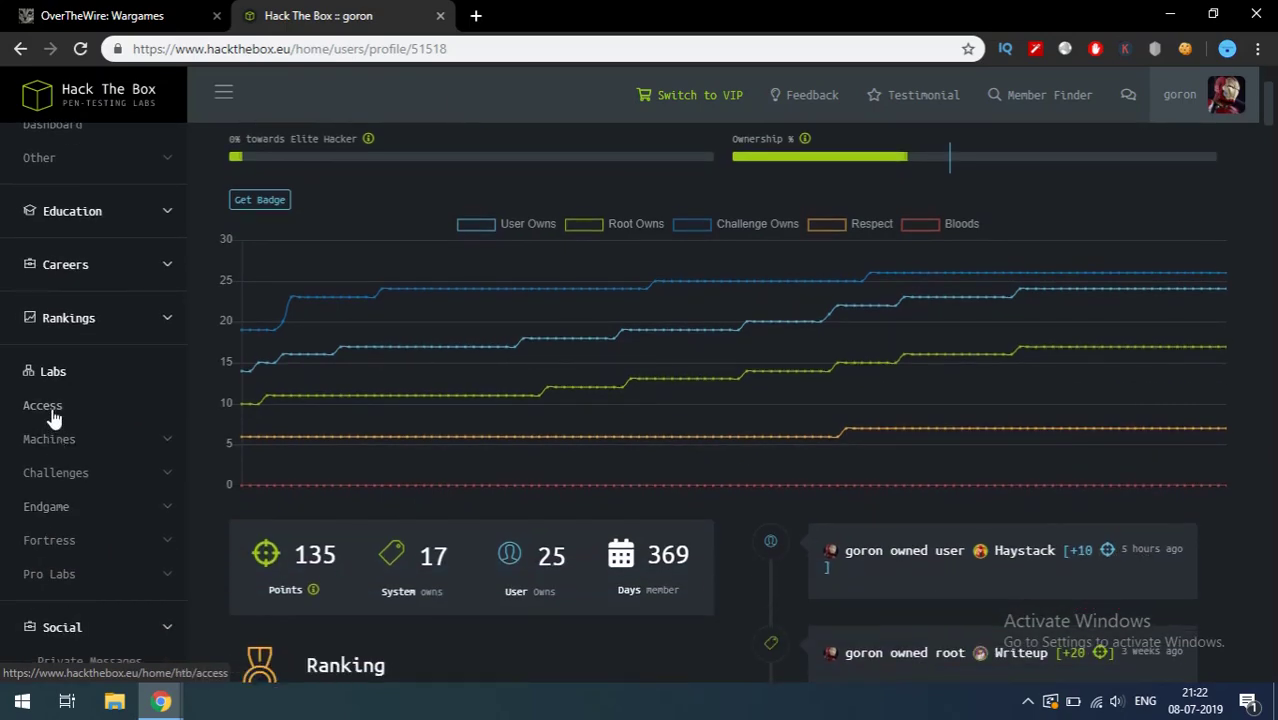
{"action": "left_click", "coordinate": [50, 413]}
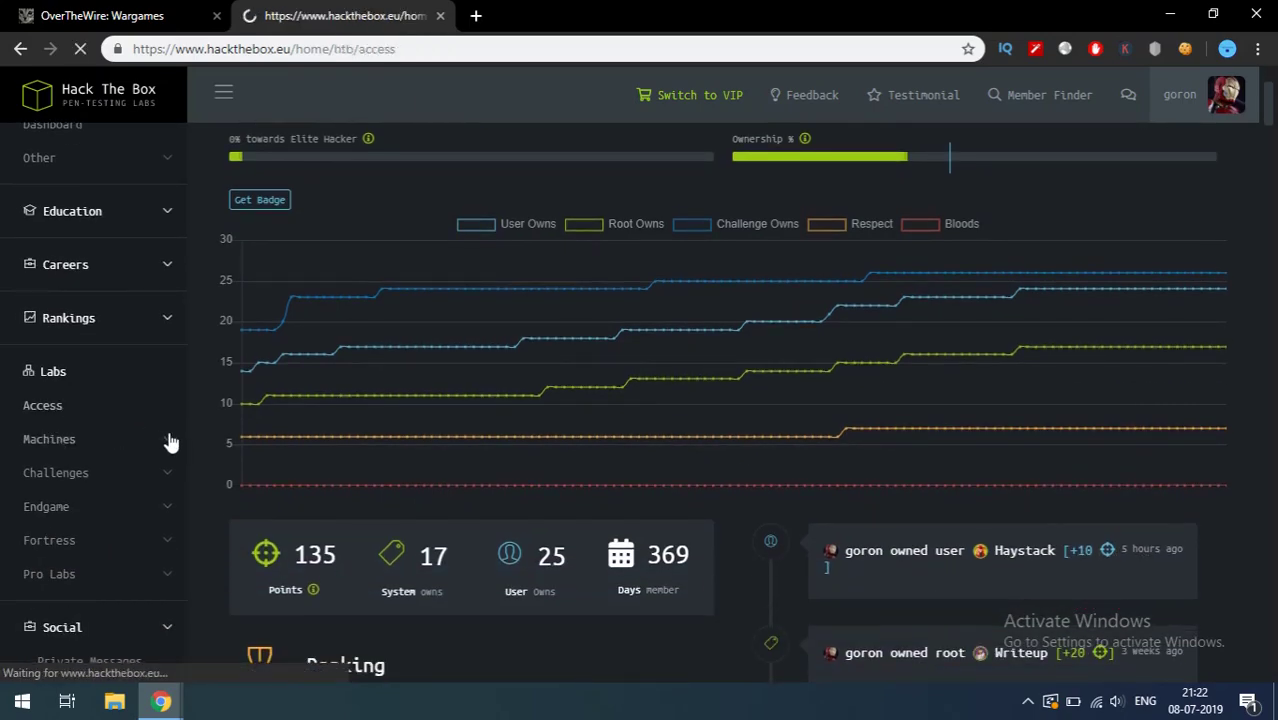
{"action": "scroll", "coordinate": [432, 420], "scroll_direction": "down", "scroll_amount": 2}
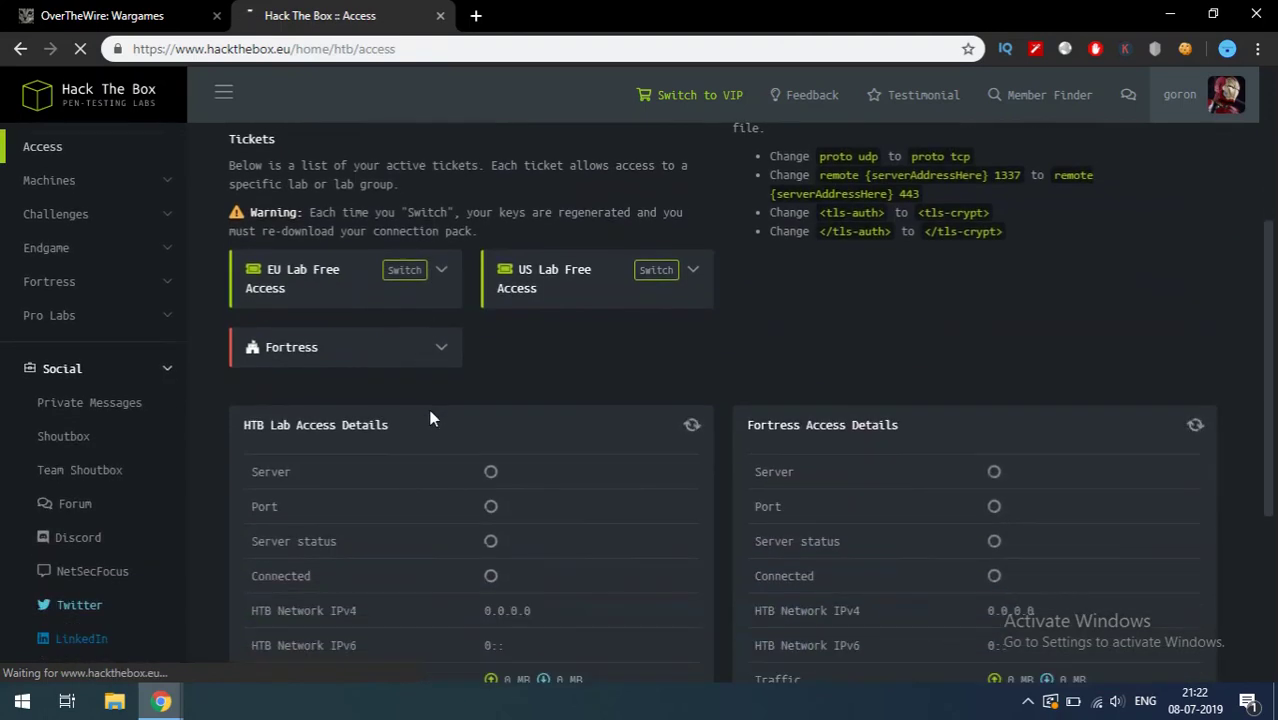
{"action": "scroll", "coordinate": [432, 418], "scroll_direction": "down", "scroll_amount": 2}
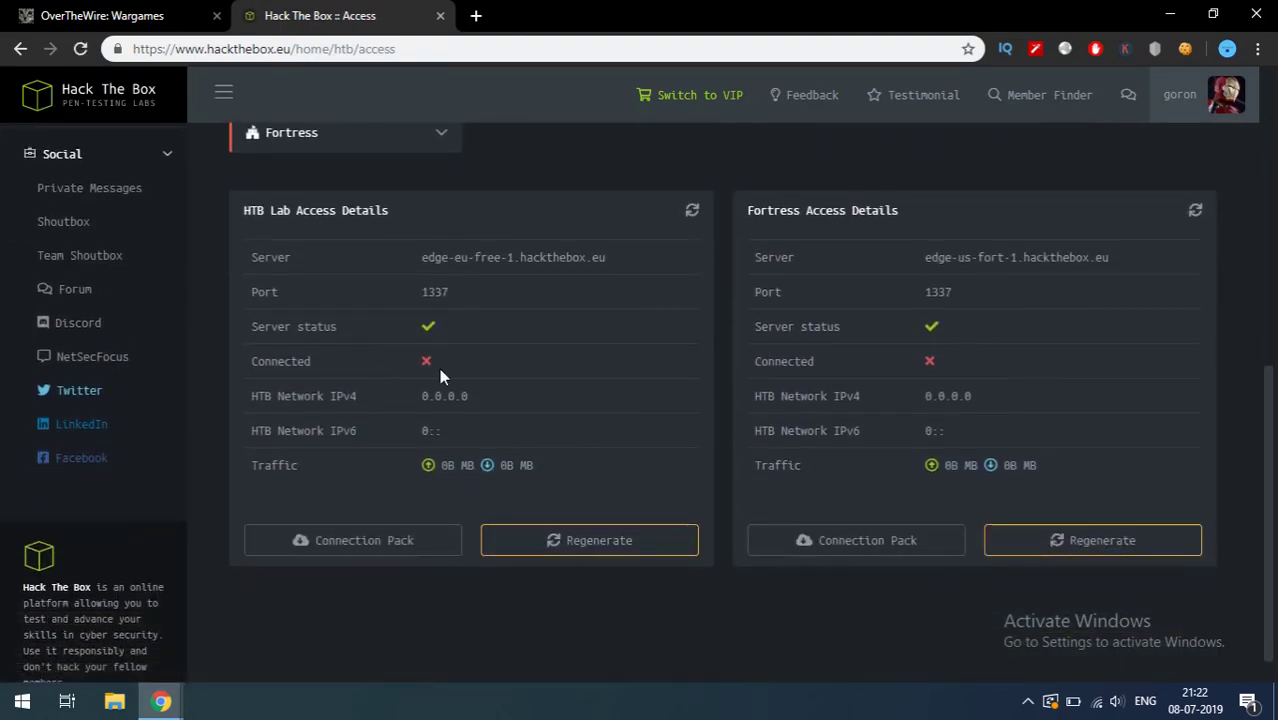
{"action": "left_click_drag", "start_coordinate": [312, 362], "coordinate": [282, 354]}
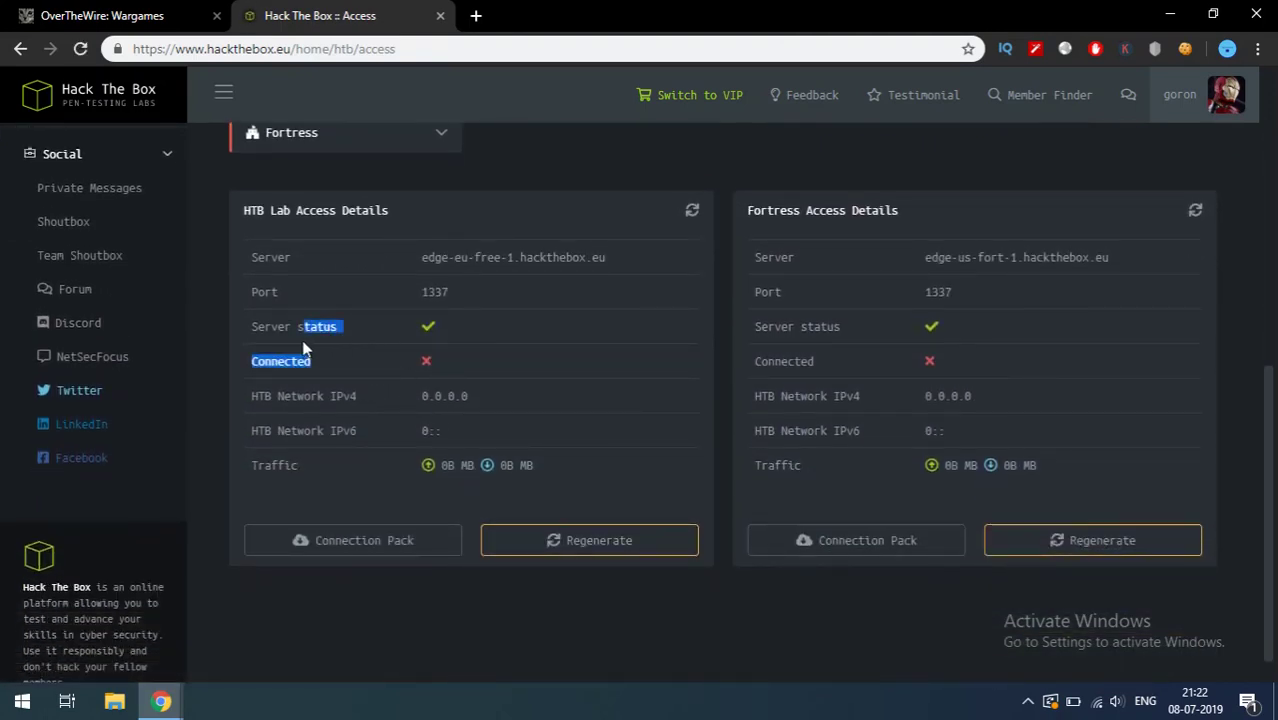
{"action": "left_click", "coordinate": [433, 356]}
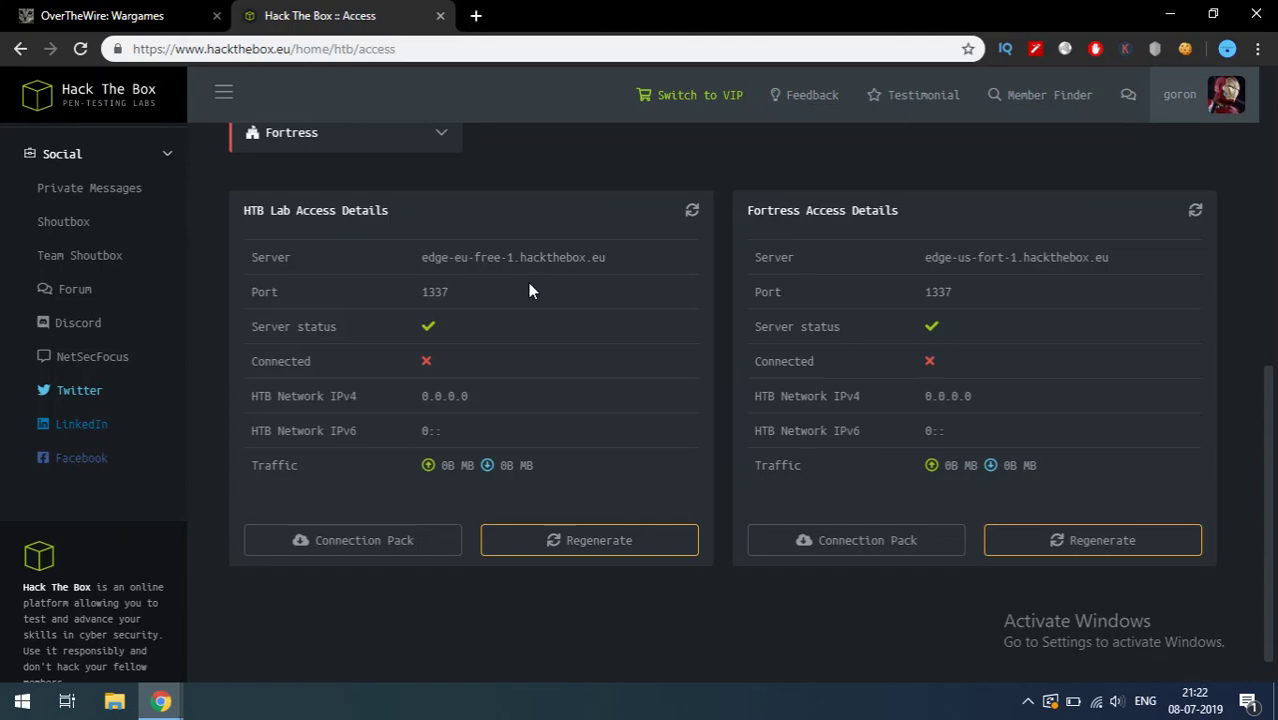
{"action": "scroll", "coordinate": [530, 290], "scroll_direction": "up", "scroll_amount": 3}
{"action": "scroll", "coordinate": [529, 282], "scroll_direction": "up", "scroll_amount": 1}
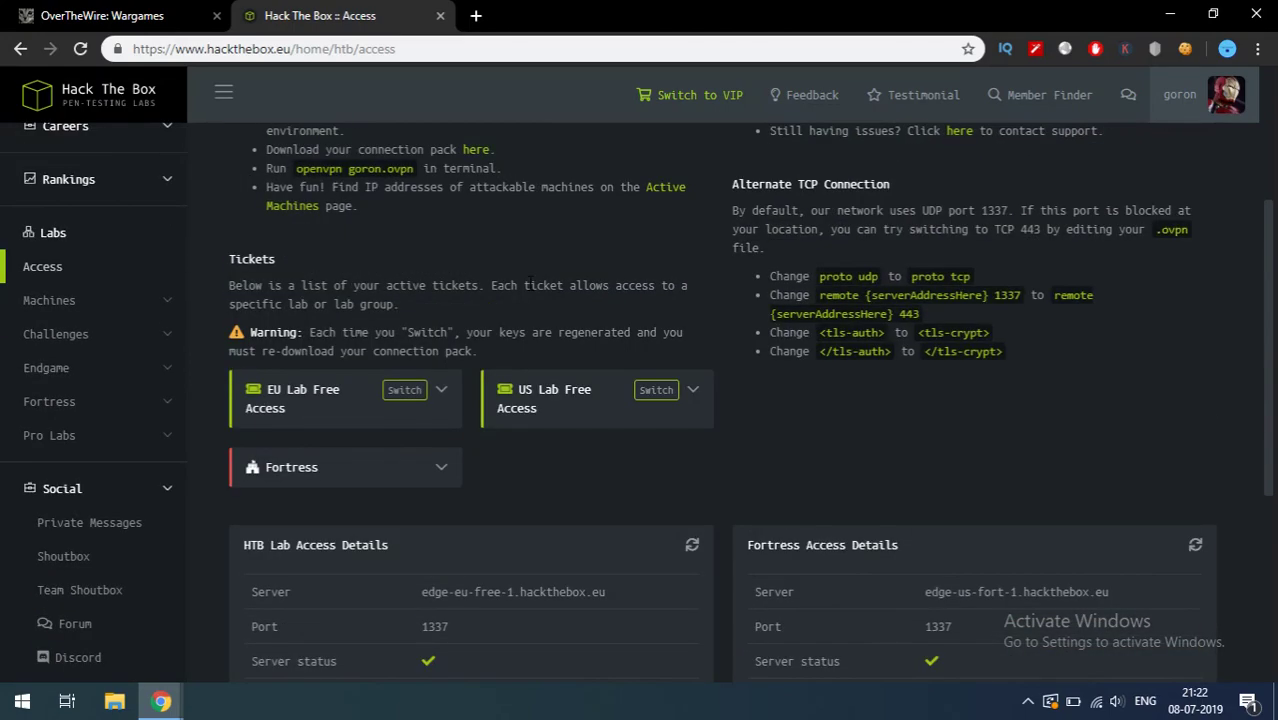
{"action": "scroll", "coordinate": [530, 284], "scroll_direction": "up", "scroll_amount": 2}
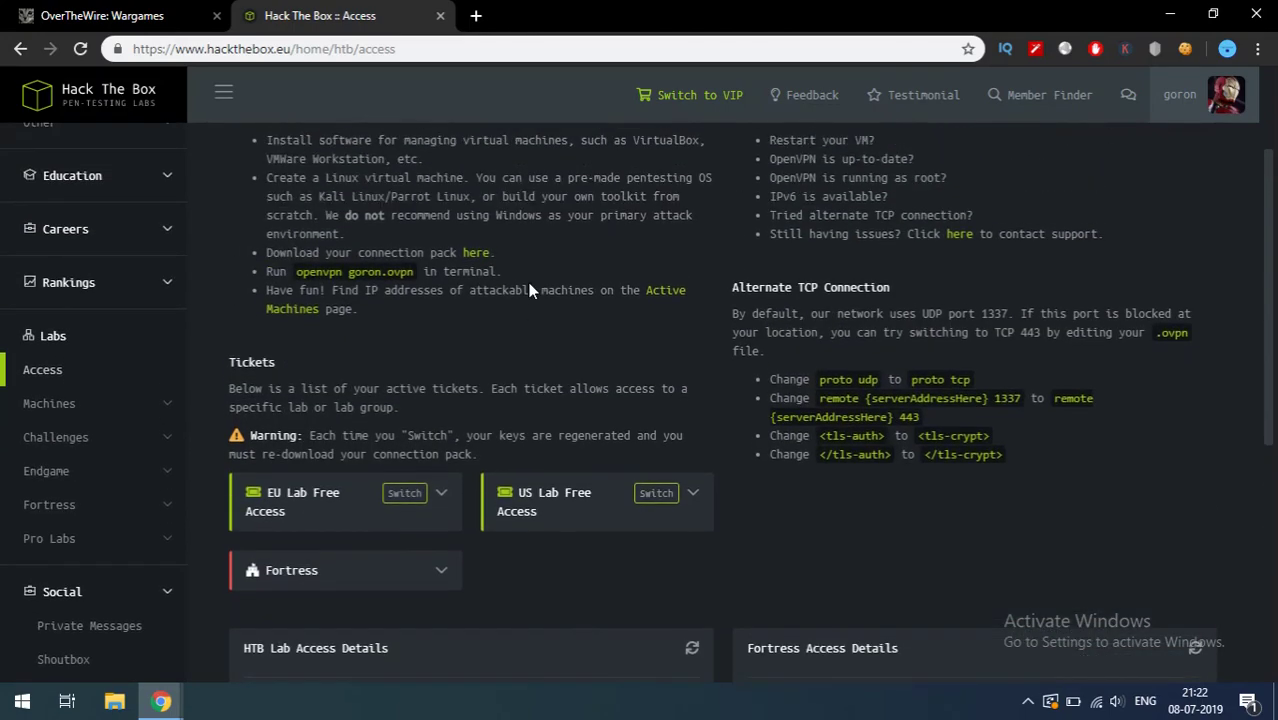
{"action": "scroll", "coordinate": [530, 290], "scroll_direction": "up", "scroll_amount": 1}
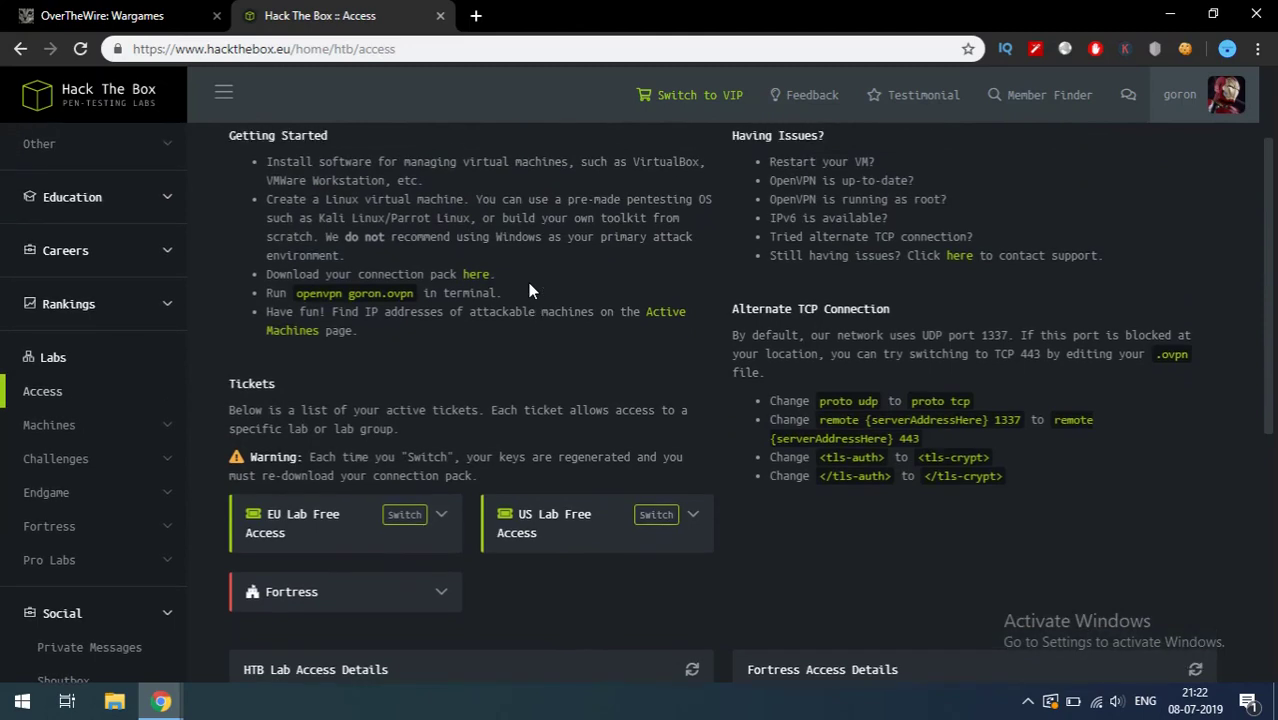
Go to the Machines list and open the Unattended machine's profile.
{"action": "left_click", "coordinate": [160, 425]}
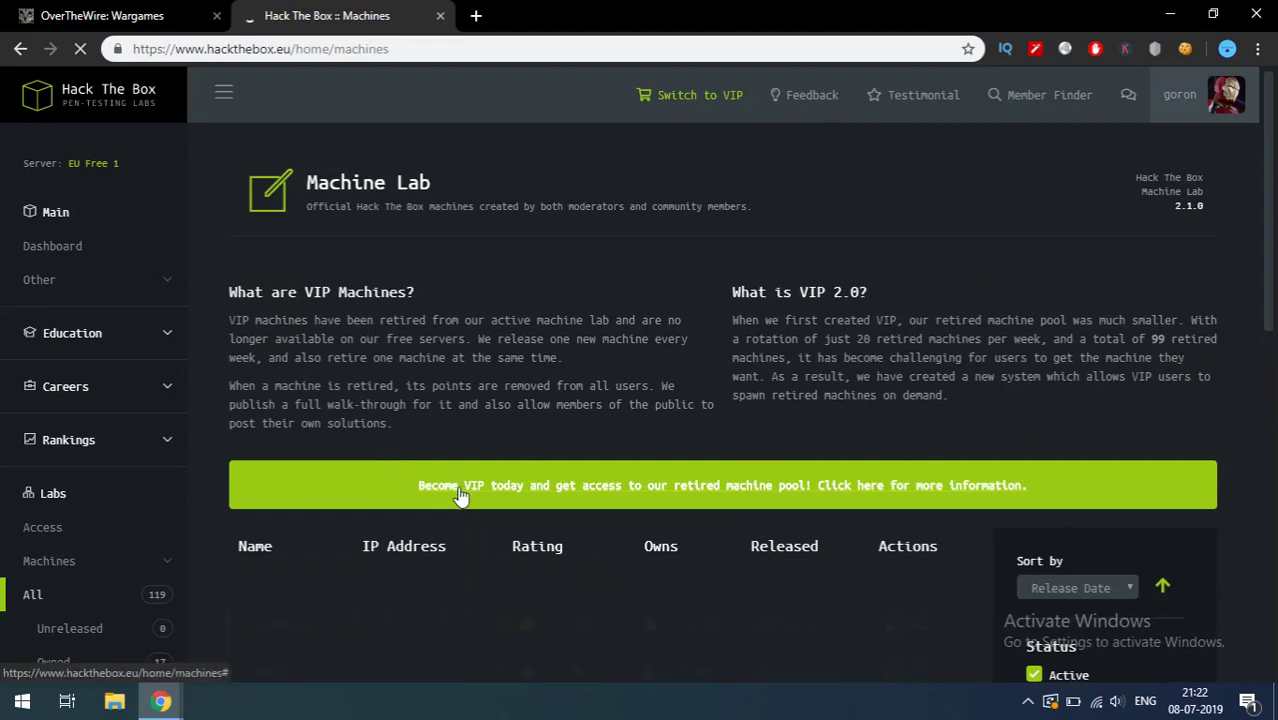
{"action": "scroll", "coordinate": [460, 495], "scroll_direction": "down", "scroll_amount": 2}
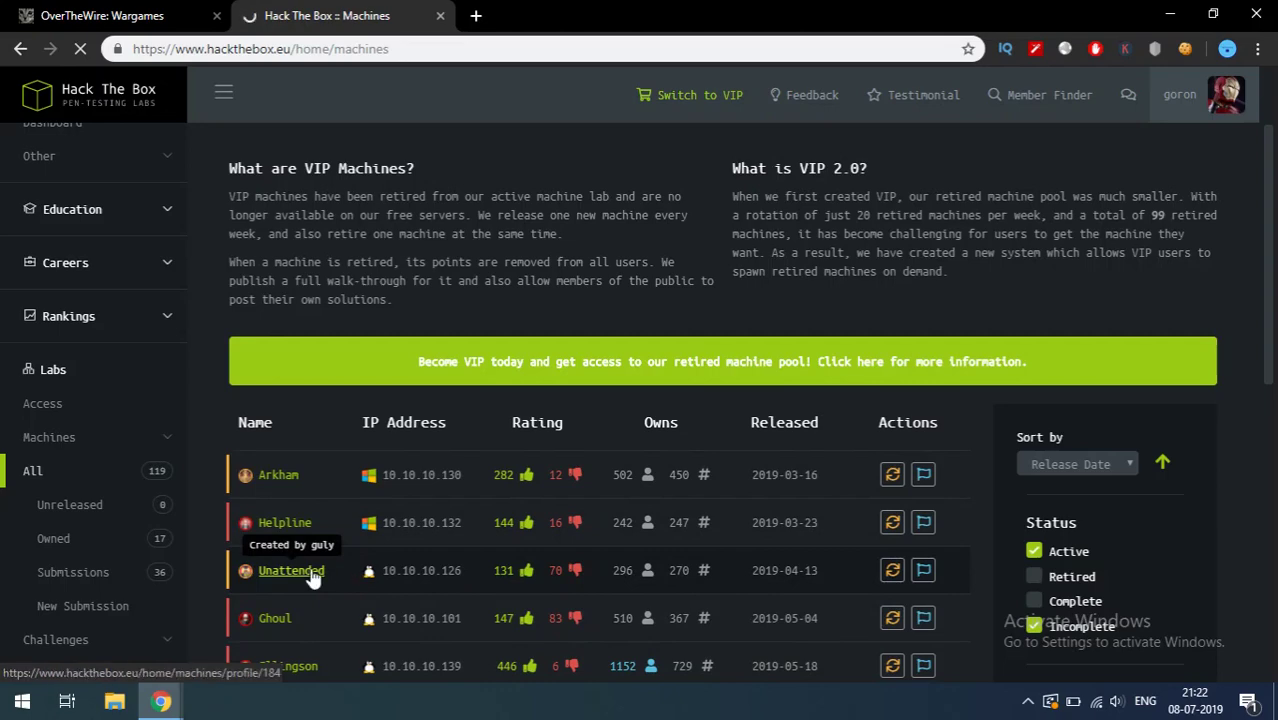
{"action": "left_click", "coordinate": [313, 578]}
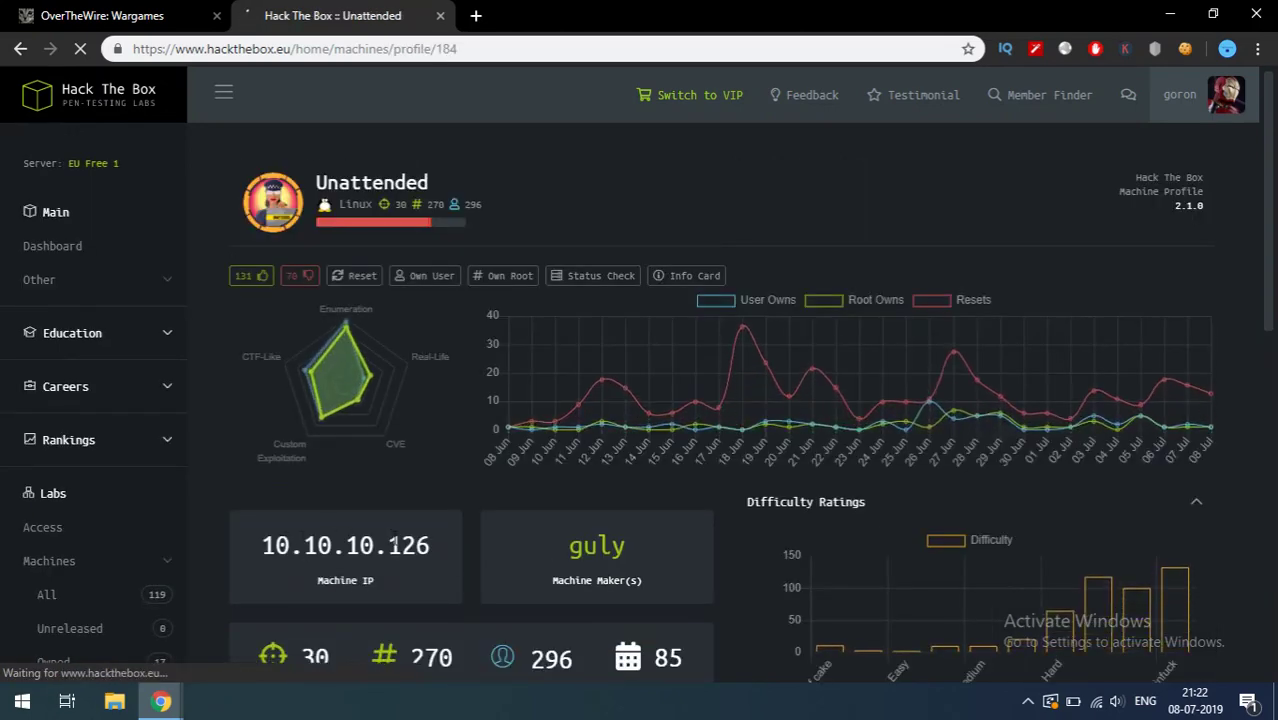
Select the IP 10.10.10.126 and highlight the 296 user owns, 30 points and 85 days values.
{"action": "double_click", "coordinate": [407, 544]}
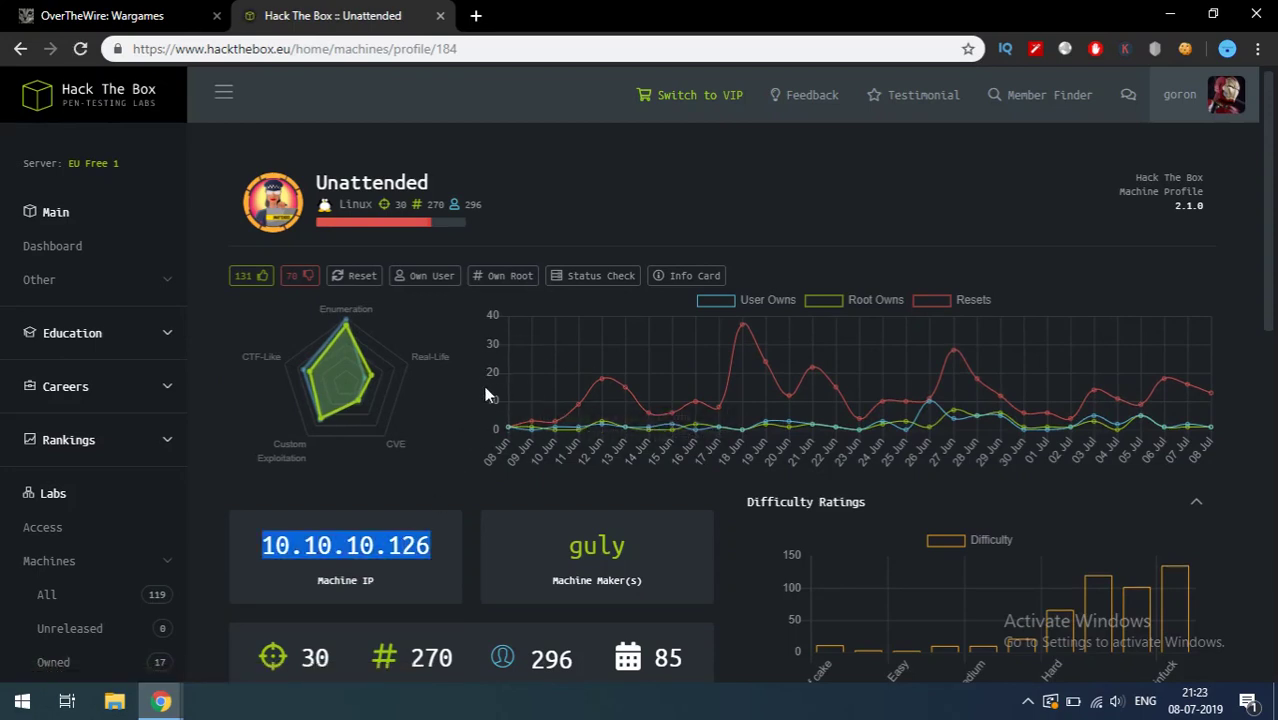
{"action": "scroll", "coordinate": [485, 391], "scroll_direction": "down", "scroll_amount": 1}
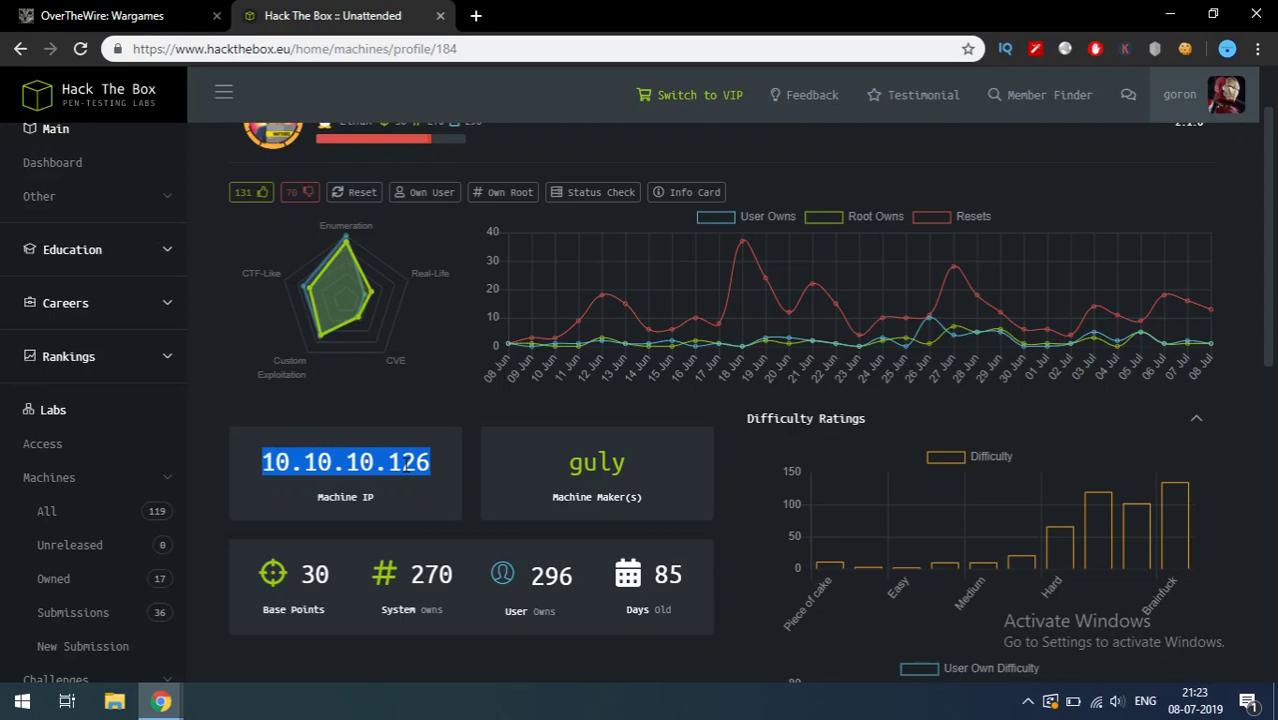
{"action": "double_click", "coordinate": [406, 462]}
{"action": "scroll", "coordinate": [406, 474], "scroll_direction": "down", "scroll_amount": 2}
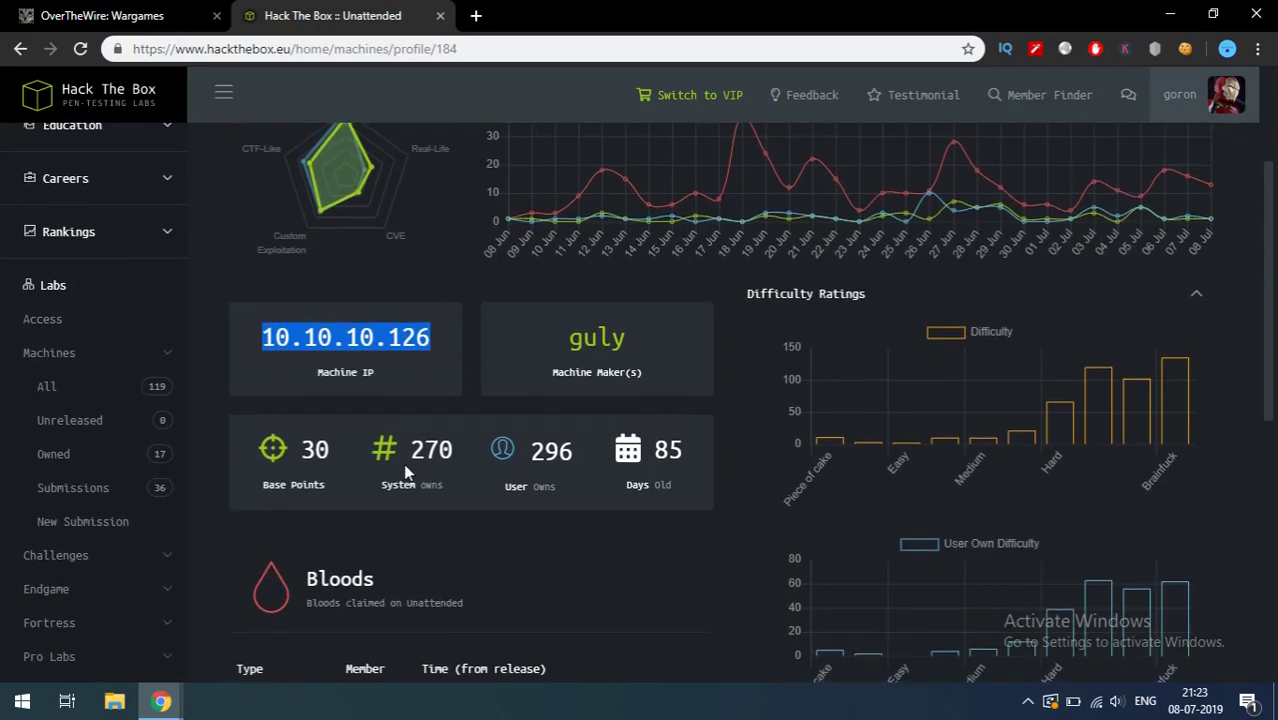
{"action": "scroll", "coordinate": [697, 381], "scroll_direction": "up", "scroll_amount": 2}
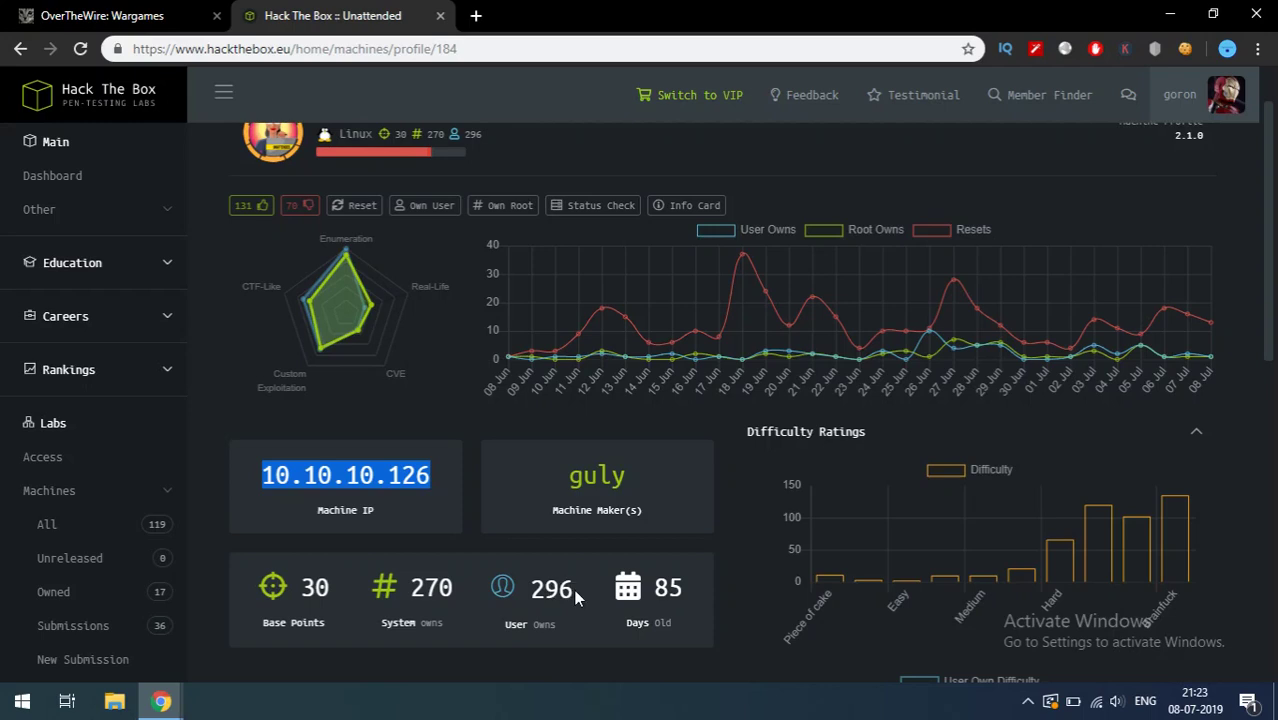
{"action": "left_click_drag", "start_coordinate": [576, 592], "coordinate": [517, 595]}
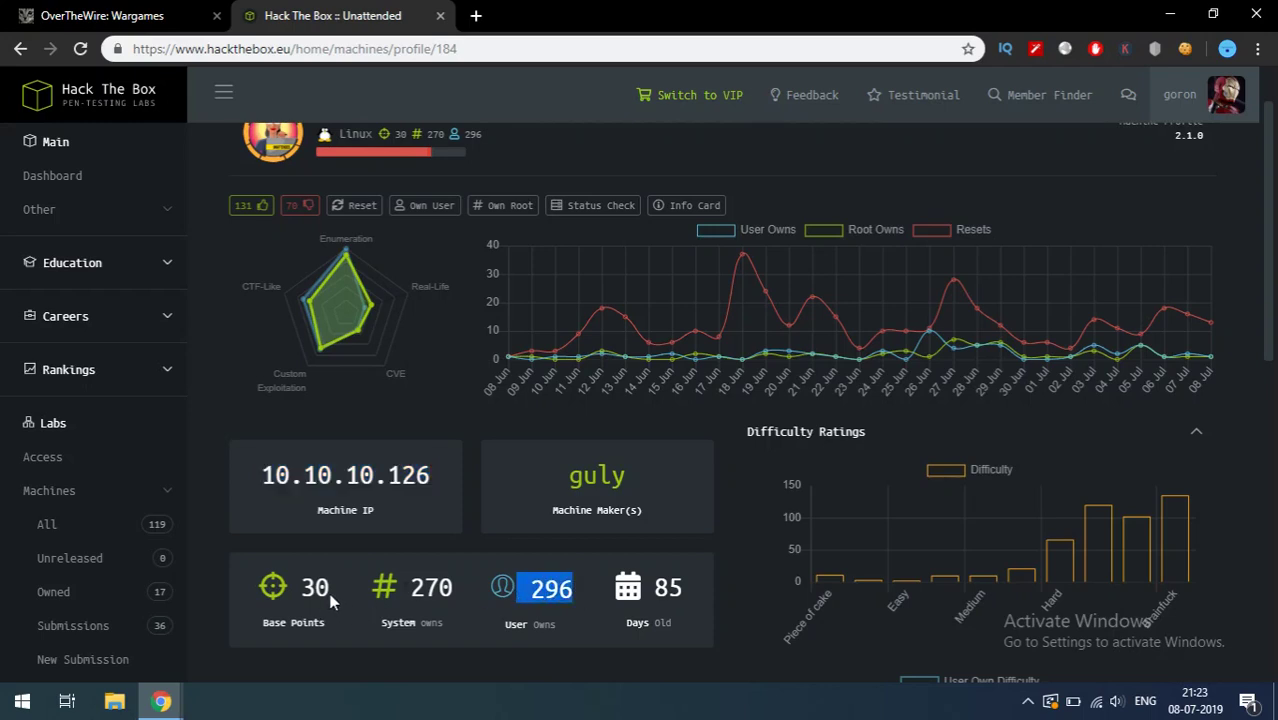
{"action": "left_click_drag", "start_coordinate": [331, 590], "coordinate": [303, 588]}
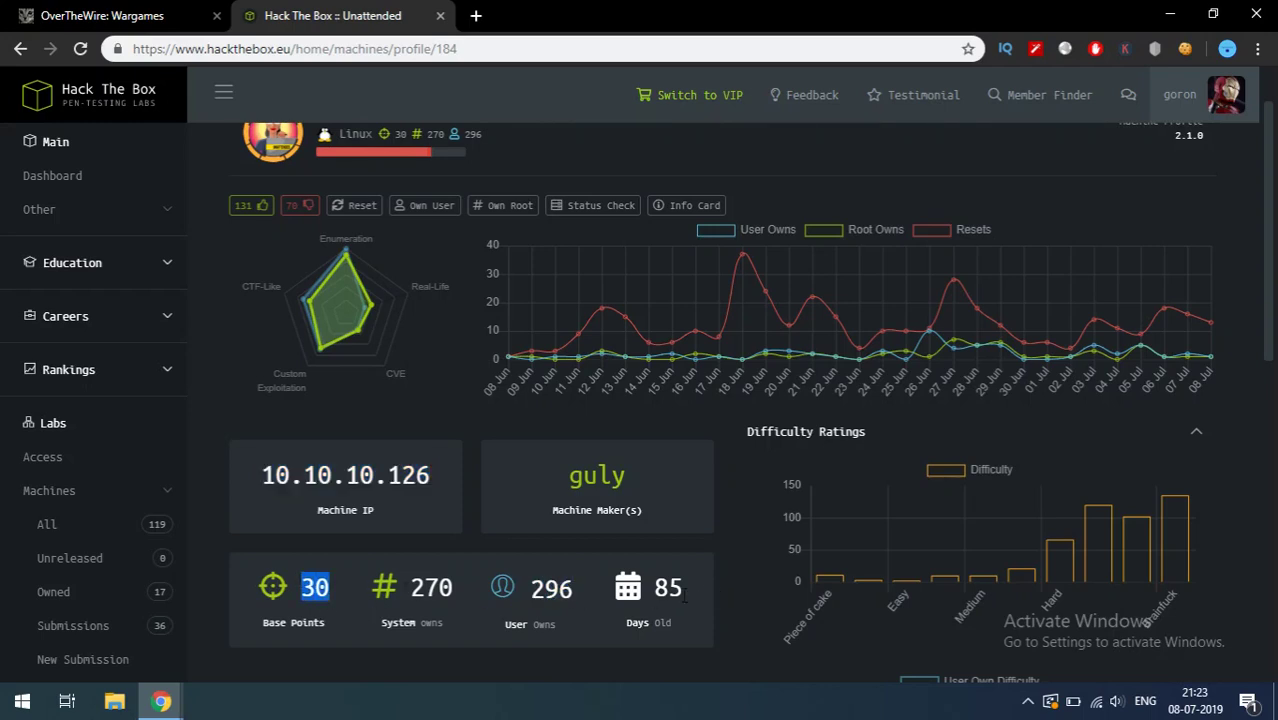
{"action": "left_click_drag", "start_coordinate": [705, 597], "coordinate": [656, 590]}
{"action": "scroll", "coordinate": [660, 590], "scroll_direction": "up", "scroll_amount": 1}
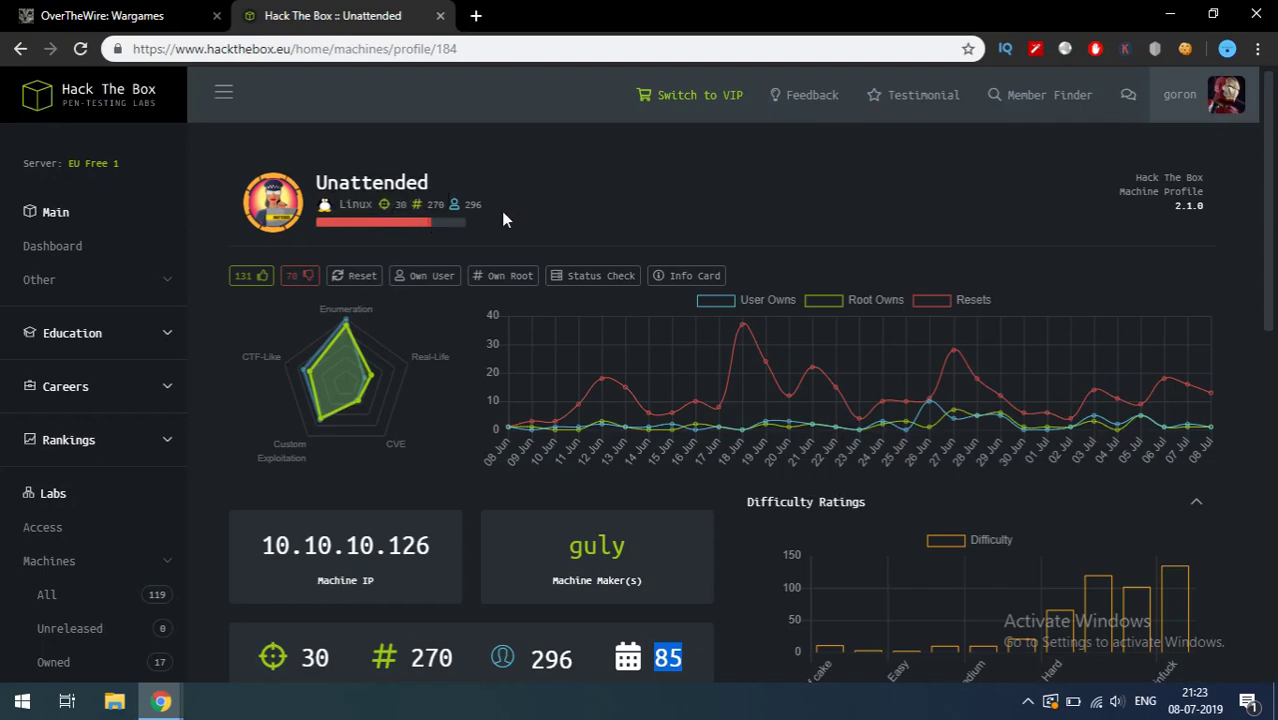
{"action": "scroll", "coordinate": [501, 211], "scroll_direction": "down", "scroll_amount": 3}
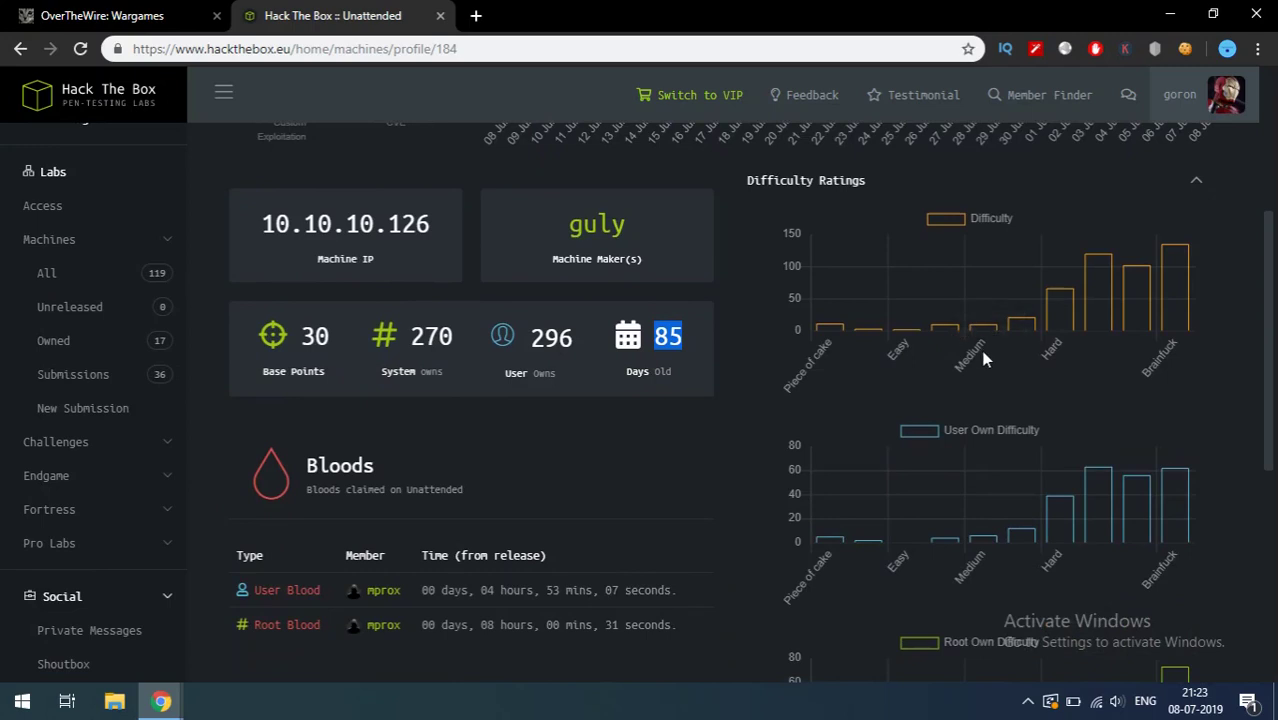
{"action": "scroll", "coordinate": [985, 358], "scroll_direction": "down", "scroll_amount": 1}
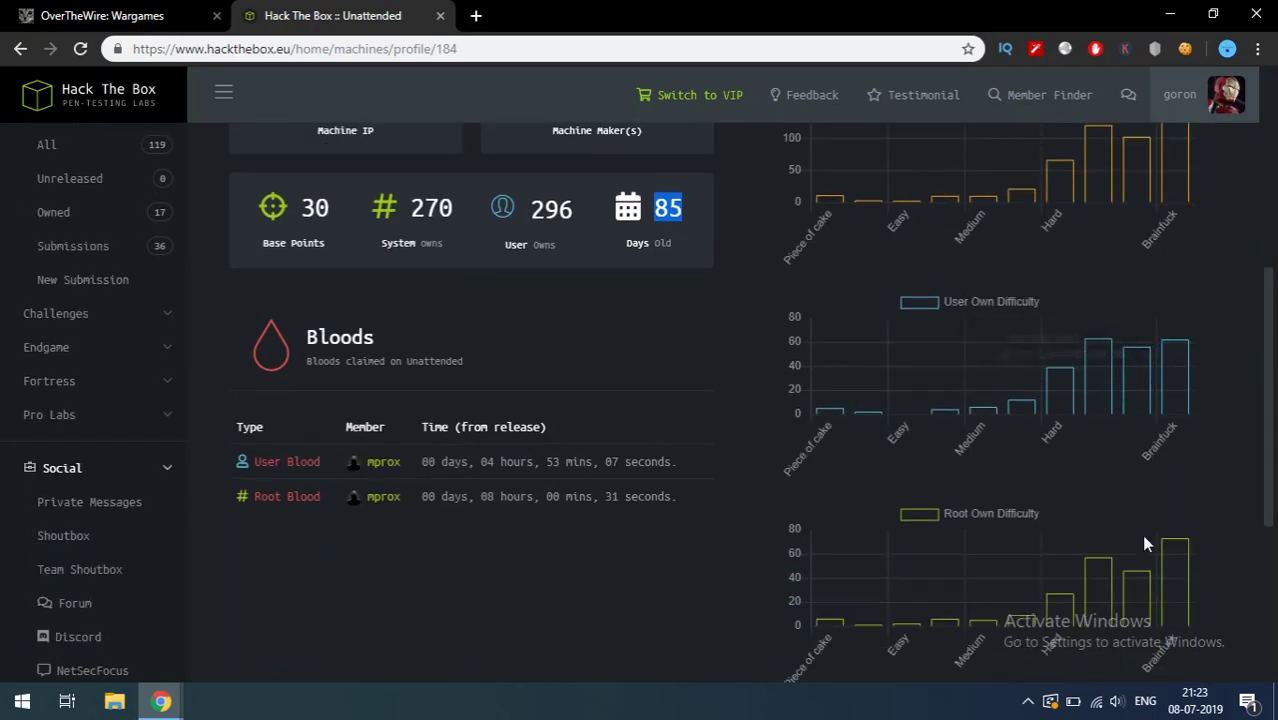
{"action": "scroll", "coordinate": [1165, 580], "scroll_direction": "down", "scroll_amount": 1}
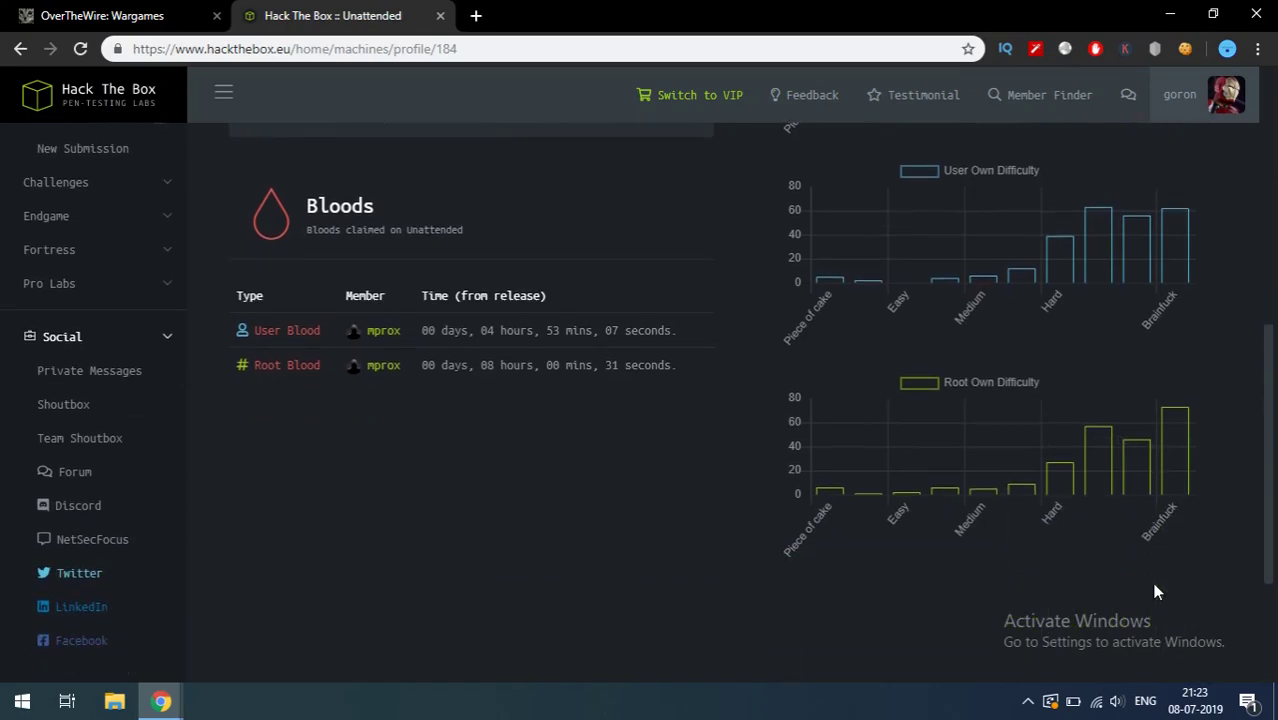
{"action": "scroll", "coordinate": [1155, 592], "scroll_direction": "up", "scroll_amount": 1}
{"action": "scroll", "coordinate": [1155, 592], "scroll_direction": "up", "scroll_amount": 2}
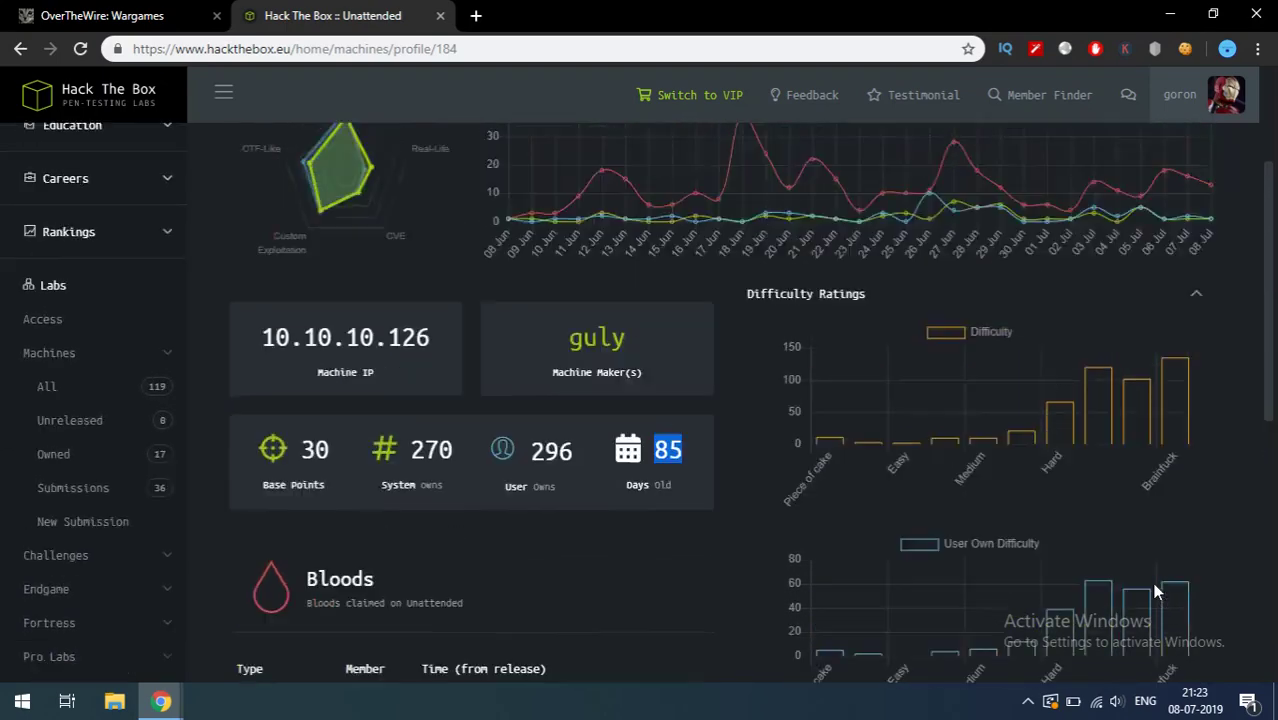
{"action": "scroll", "coordinate": [1155, 592], "scroll_direction": "up", "scroll_amount": 2}
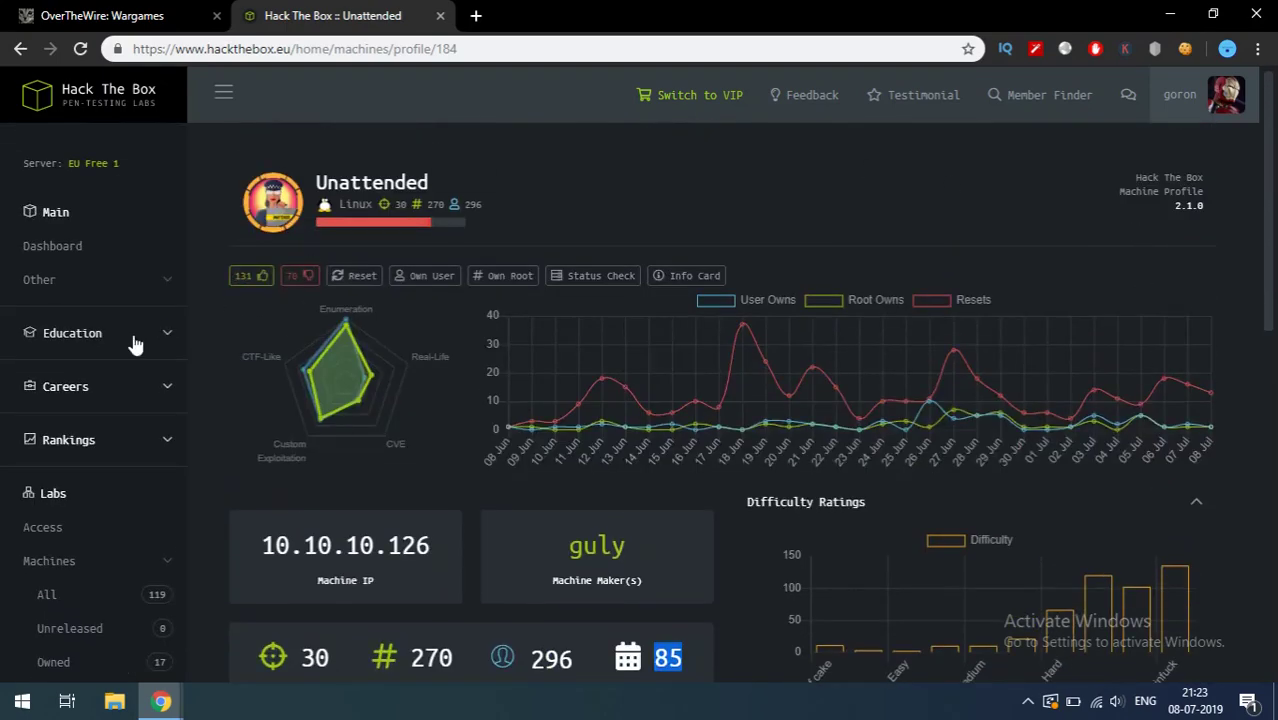
{"action": "scroll", "coordinate": [180, 363], "scroll_direction": "down", "scroll_amount": 1}
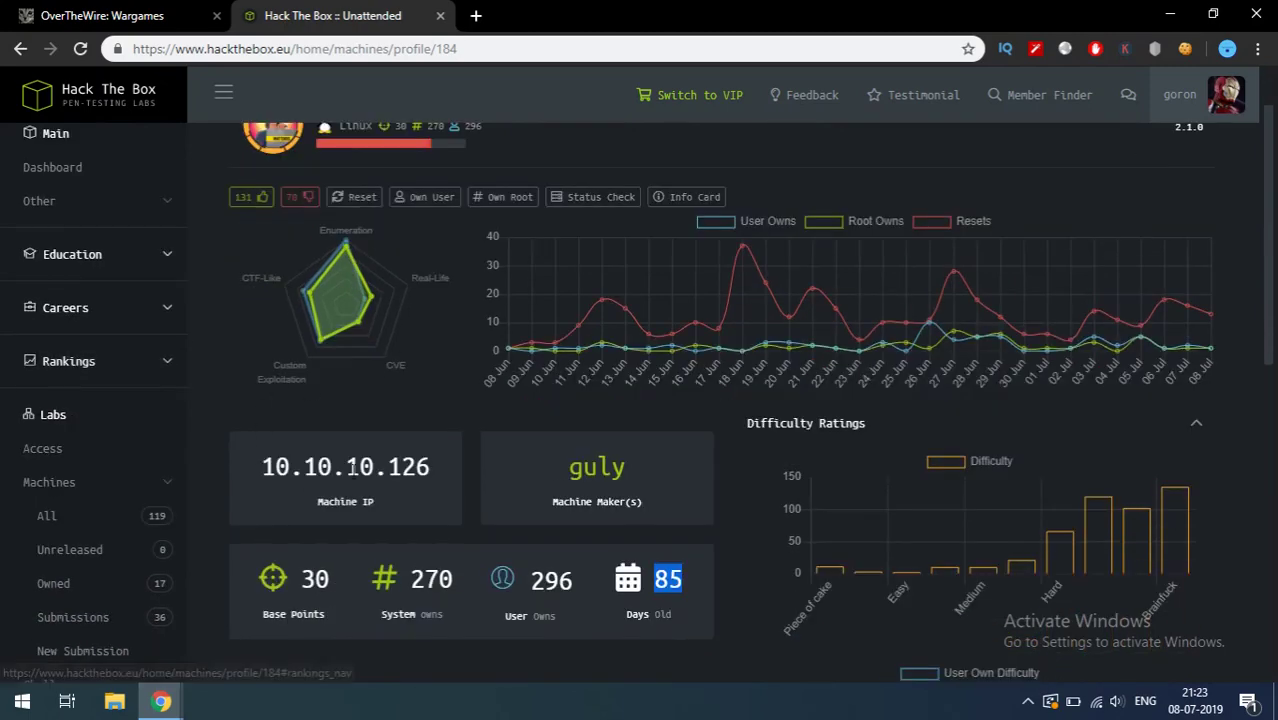
{"action": "scroll", "coordinate": [152, 410], "scroll_direction": "down", "scroll_amount": 2}
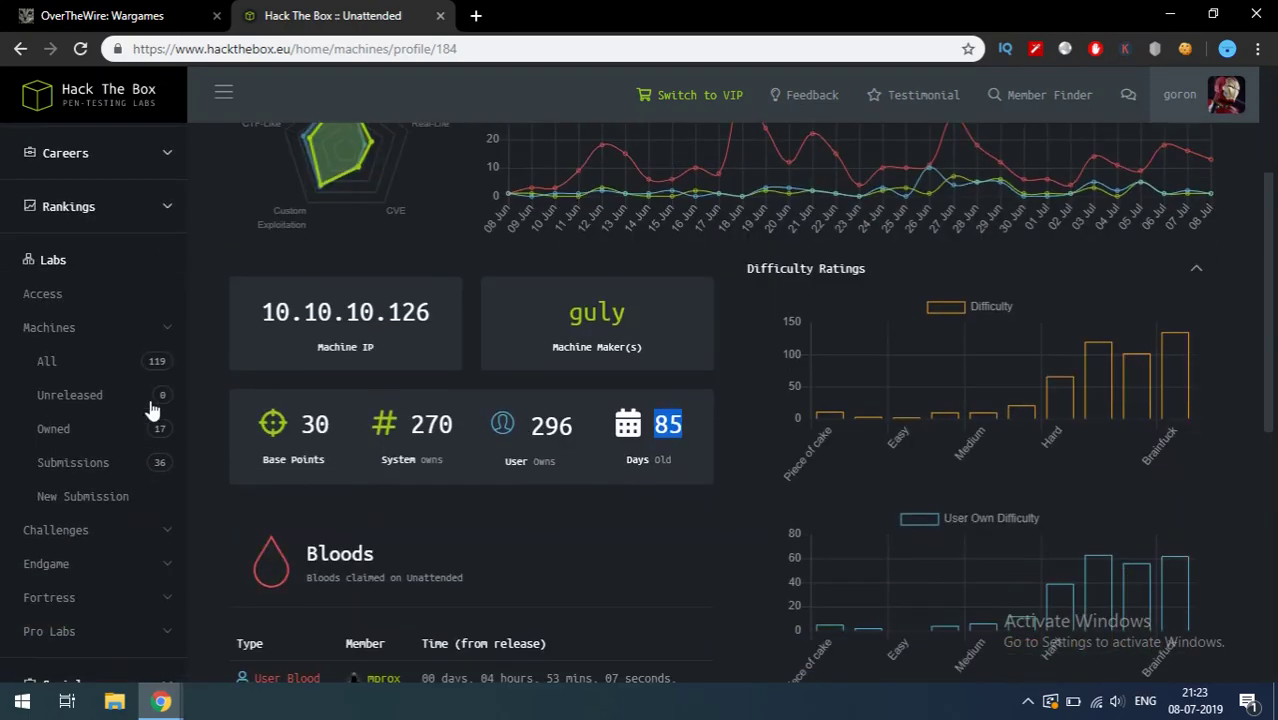
{"action": "left_click", "coordinate": [163, 327]}
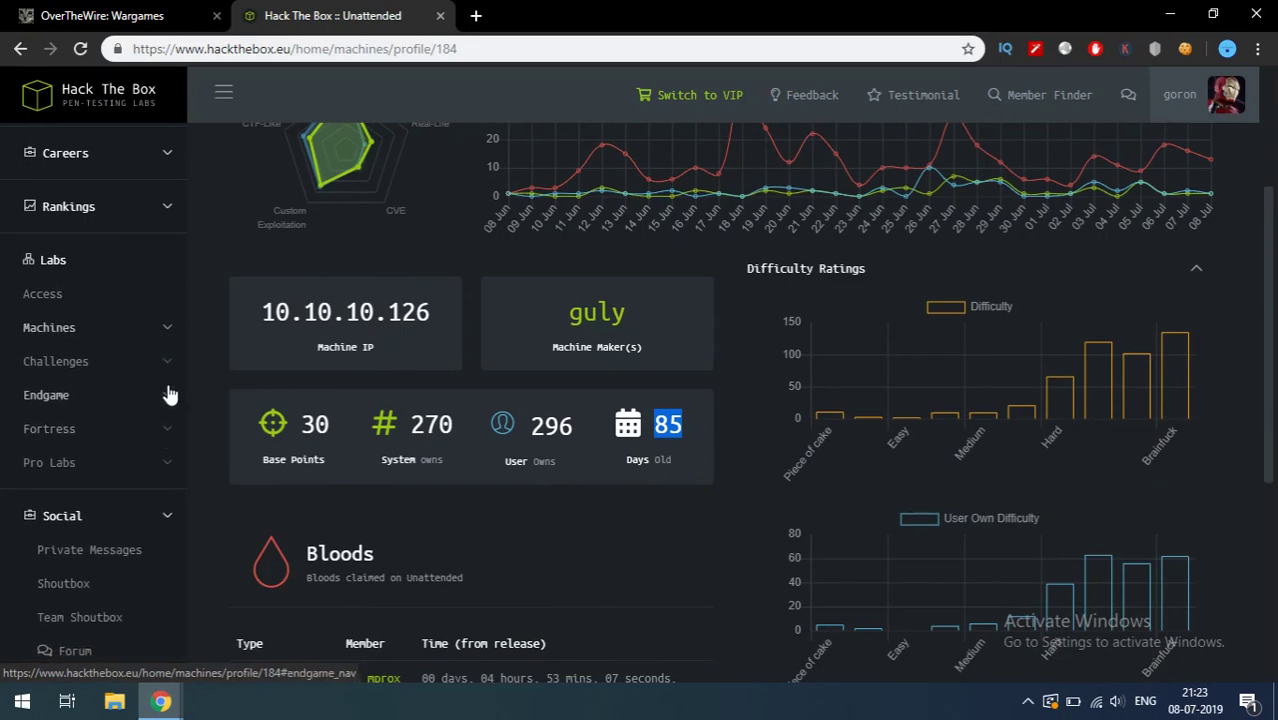
{"action": "scroll", "coordinate": [170, 395], "scroll_direction": "up", "scroll_amount": 2}
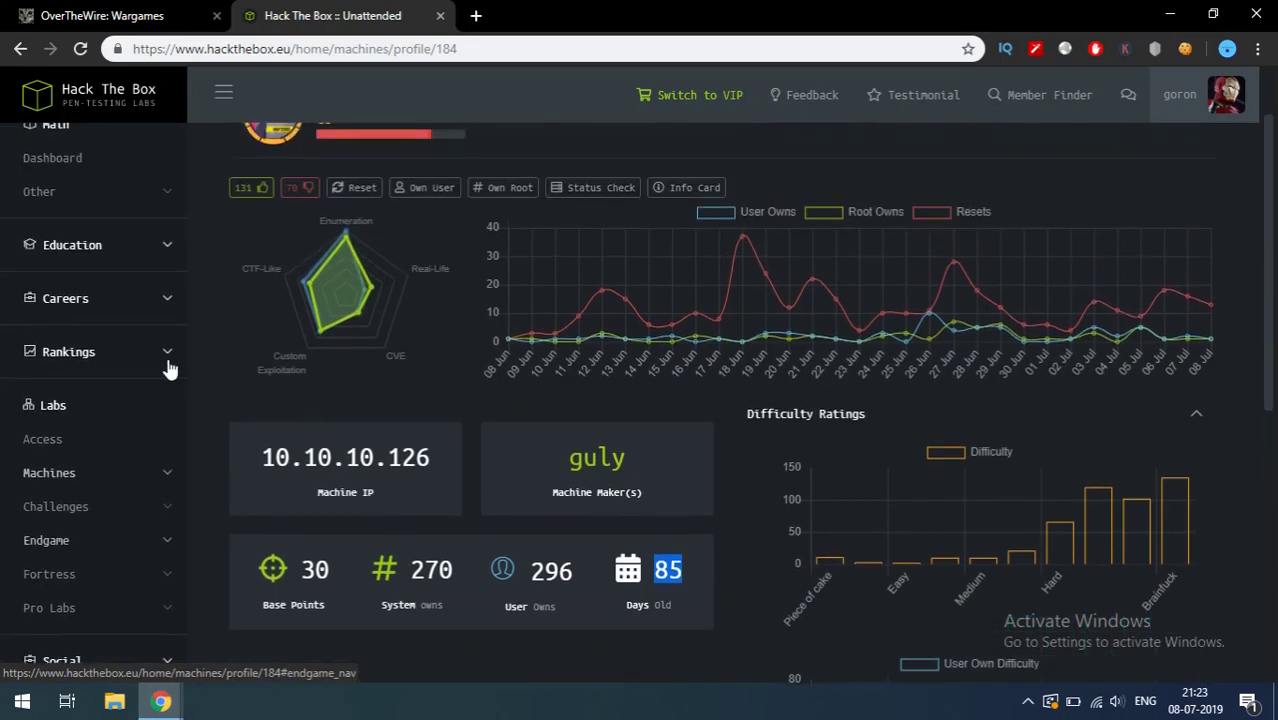
Expand the Careers section in the sidebar to show job and company options.
{"action": "left_click", "coordinate": [165, 302]}
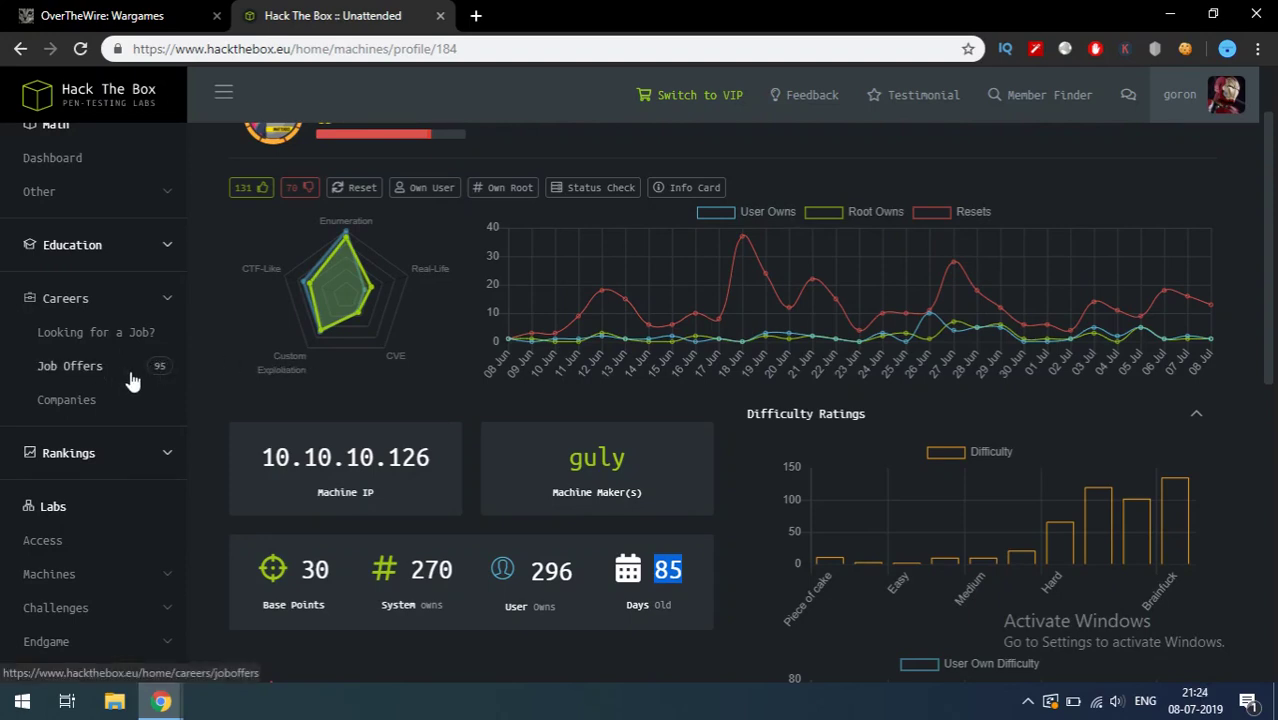
{"action": "scroll", "coordinate": [253, 372], "scroll_direction": "up", "scroll_amount": 2}
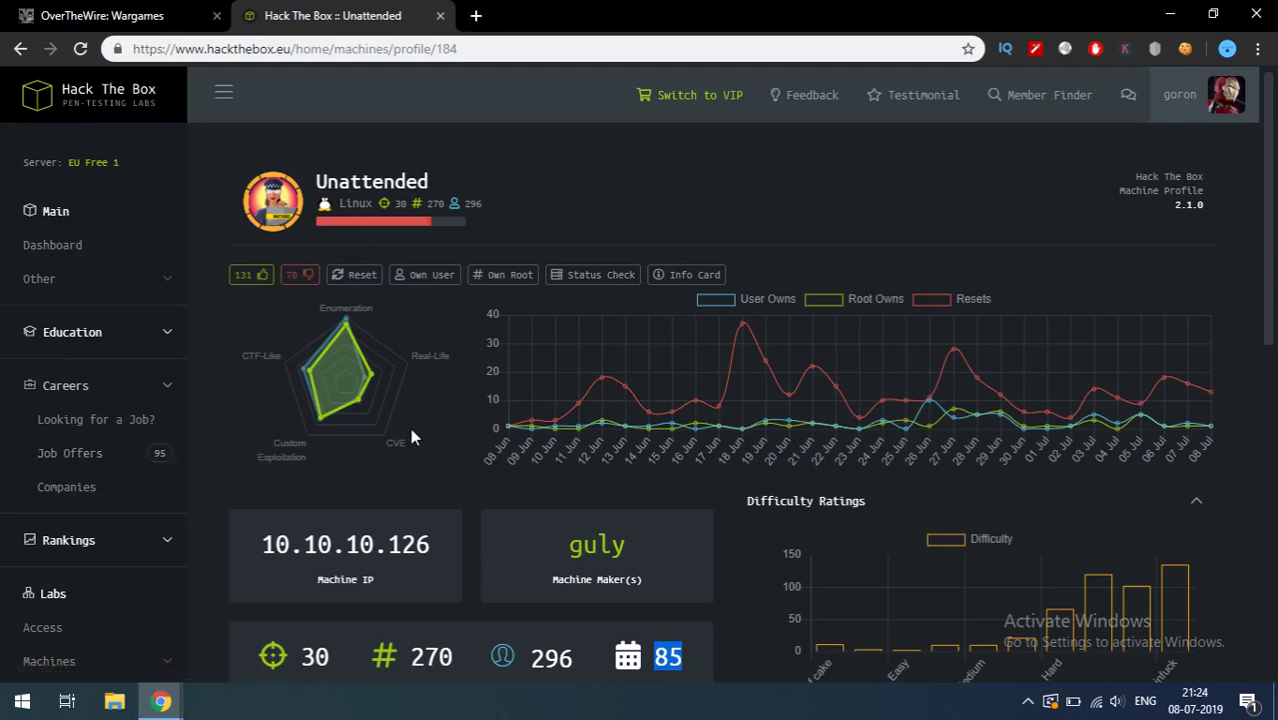
Open Active Job Offers and expand SureCloud's JO-162, selecting its minimum rank 'Noob'.
{"action": "left_click", "coordinate": [99, 454]}
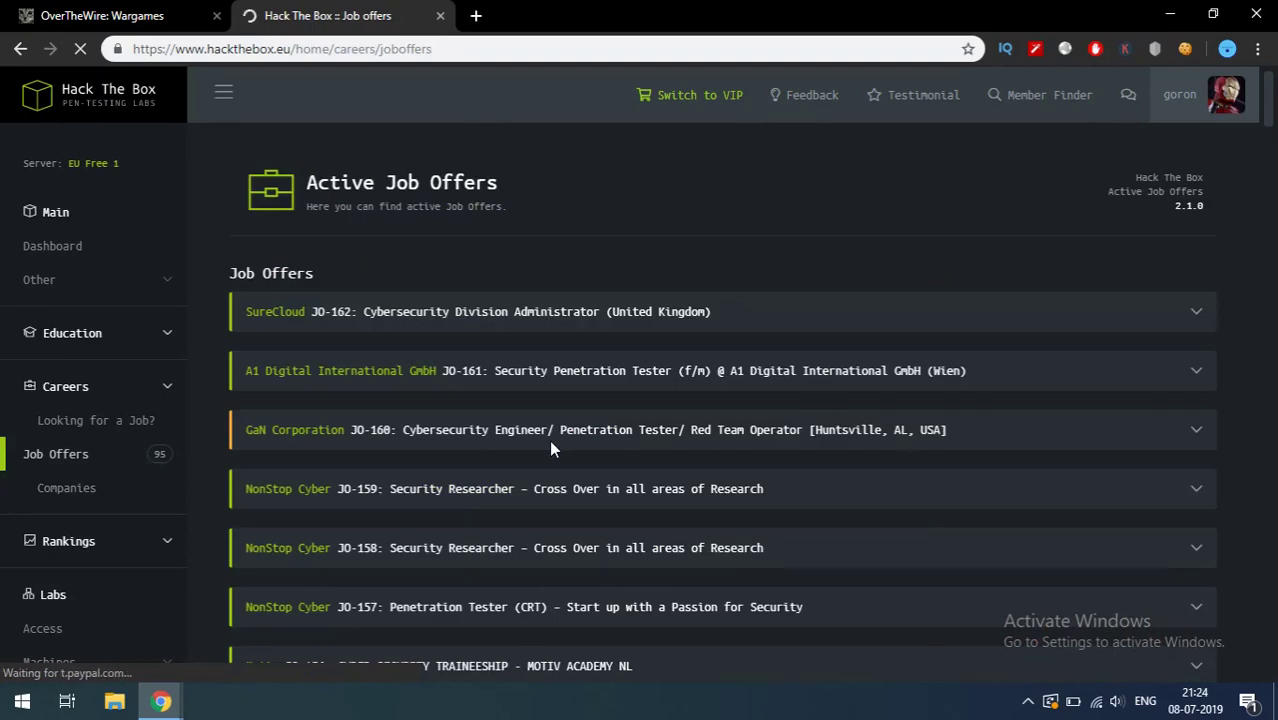
{"action": "scroll", "coordinate": [549, 442], "scroll_direction": "down", "scroll_amount": 2}
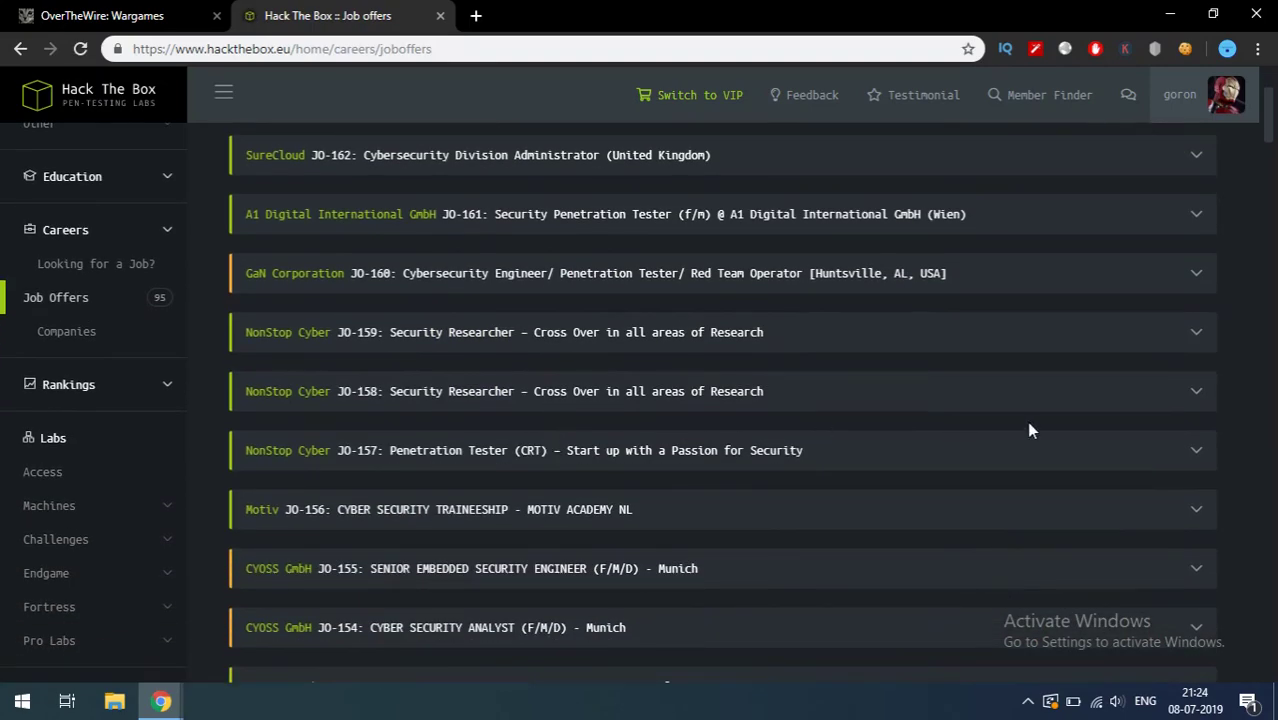
{"action": "scroll", "coordinate": [1030, 430], "scroll_direction": "down", "scroll_amount": 3}
{"action": "scroll", "coordinate": [1030, 430], "scroll_direction": "down", "scroll_amount": 5}
{"action": "scroll", "coordinate": [1030, 430], "scroll_direction": "up", "scroll_amount": 10}
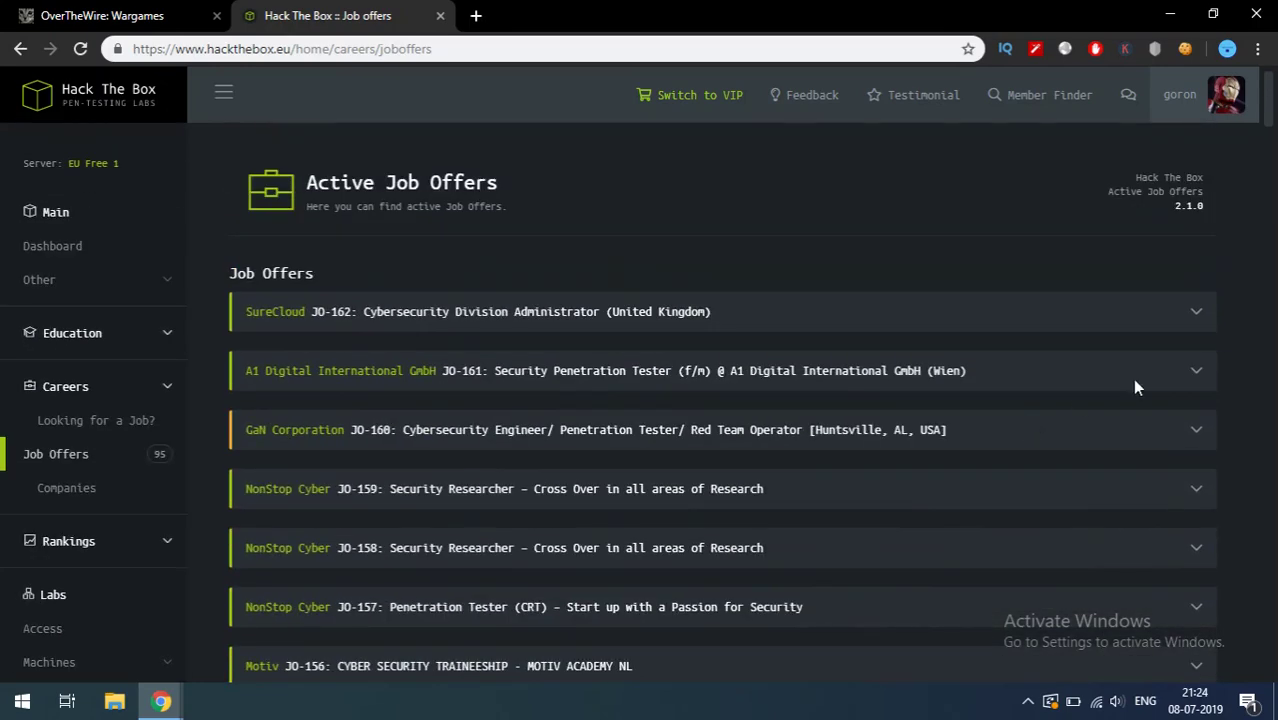
{"action": "left_click", "coordinate": [1201, 325]}
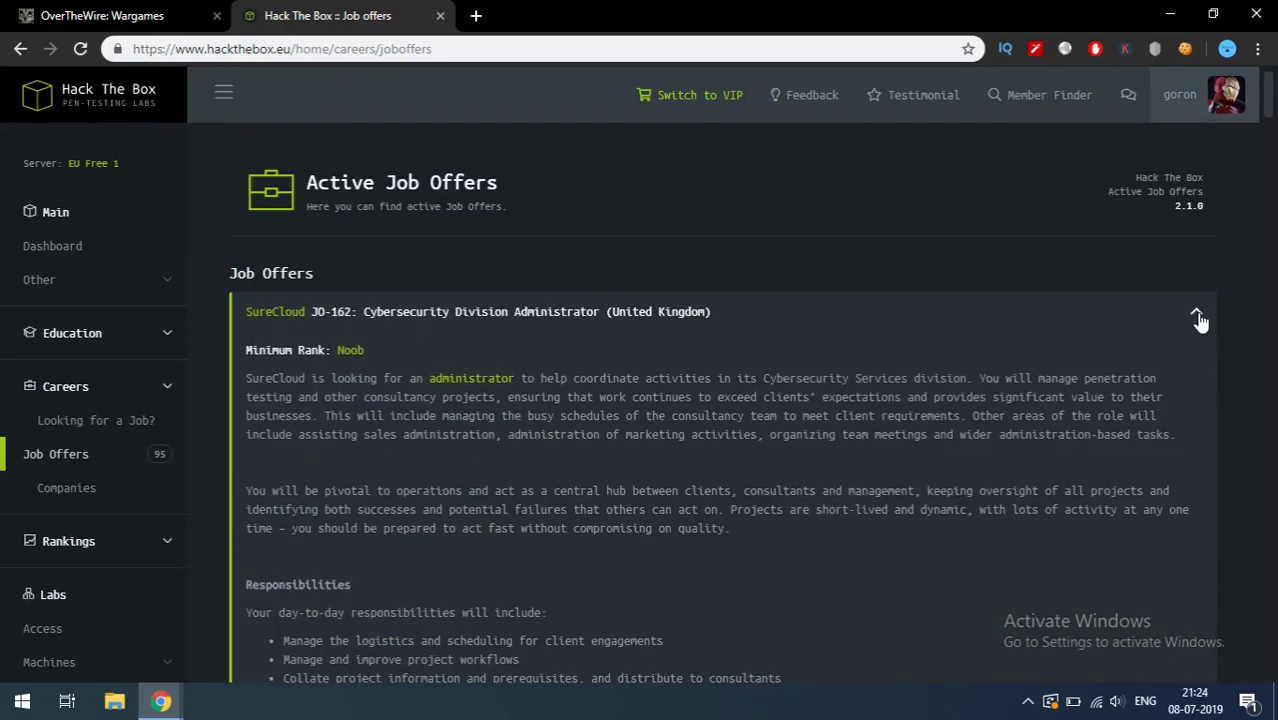
{"action": "scroll", "coordinate": [415, 357], "scroll_direction": "down", "scroll_amount": 1}
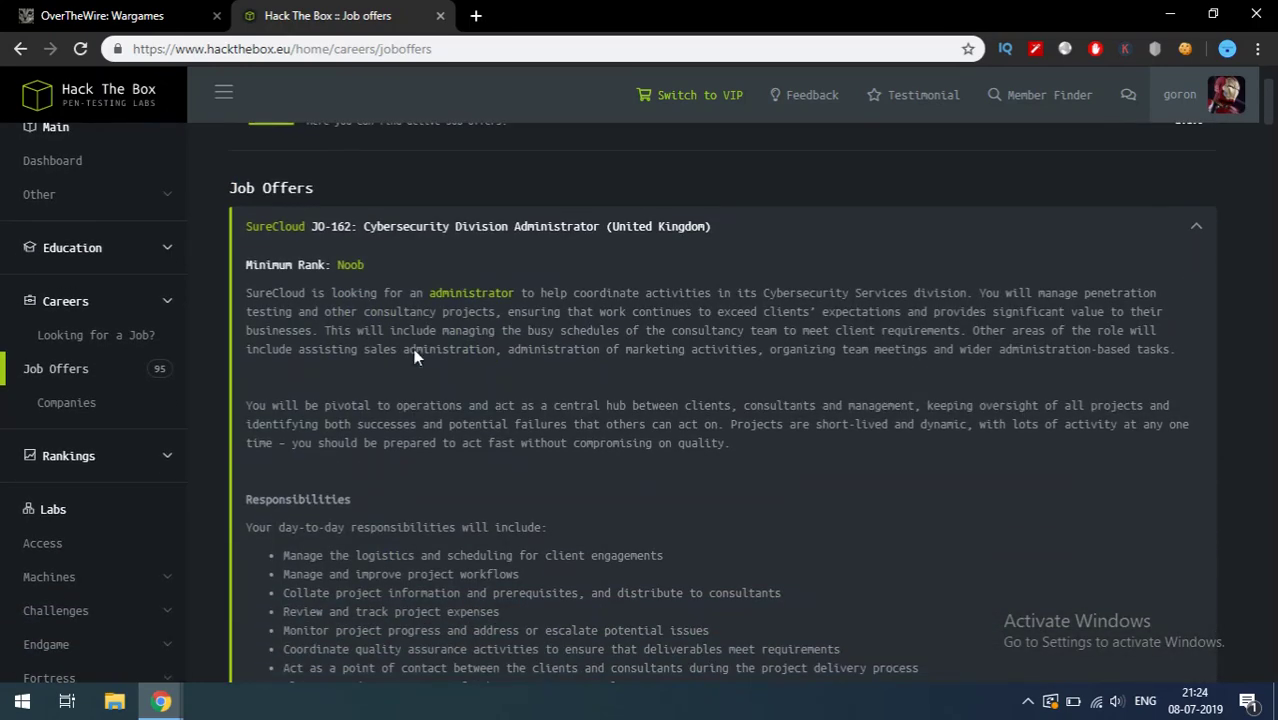
{"action": "double_click", "coordinate": [352, 264]}
Expand the JO-157 penetration tester offer details.
{"action": "scroll", "coordinate": [524, 326], "scroll_direction": "down", "scroll_amount": 1}
{"action": "scroll", "coordinate": [522, 324], "scroll_direction": "down", "scroll_amount": 1}
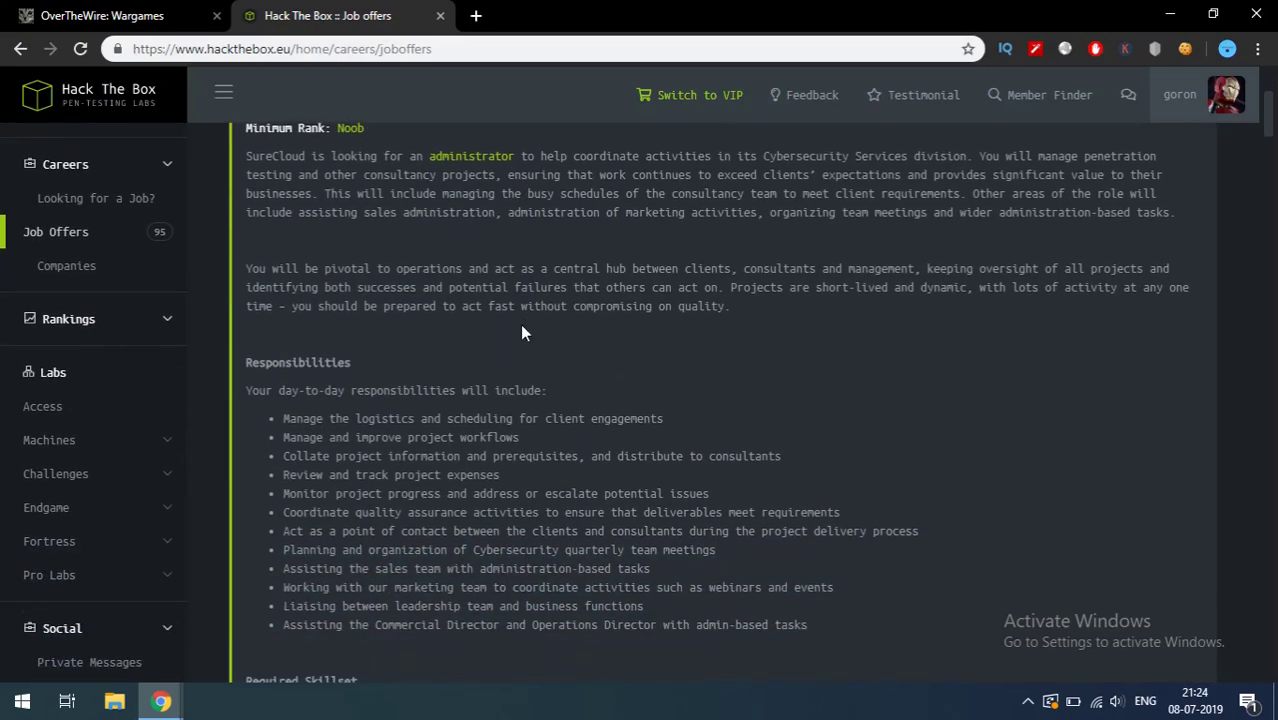
{"action": "scroll", "coordinate": [522, 324], "scroll_direction": "down", "scroll_amount": 4}
{"action": "scroll", "coordinate": [522, 324], "scroll_direction": "down", "scroll_amount": 5}
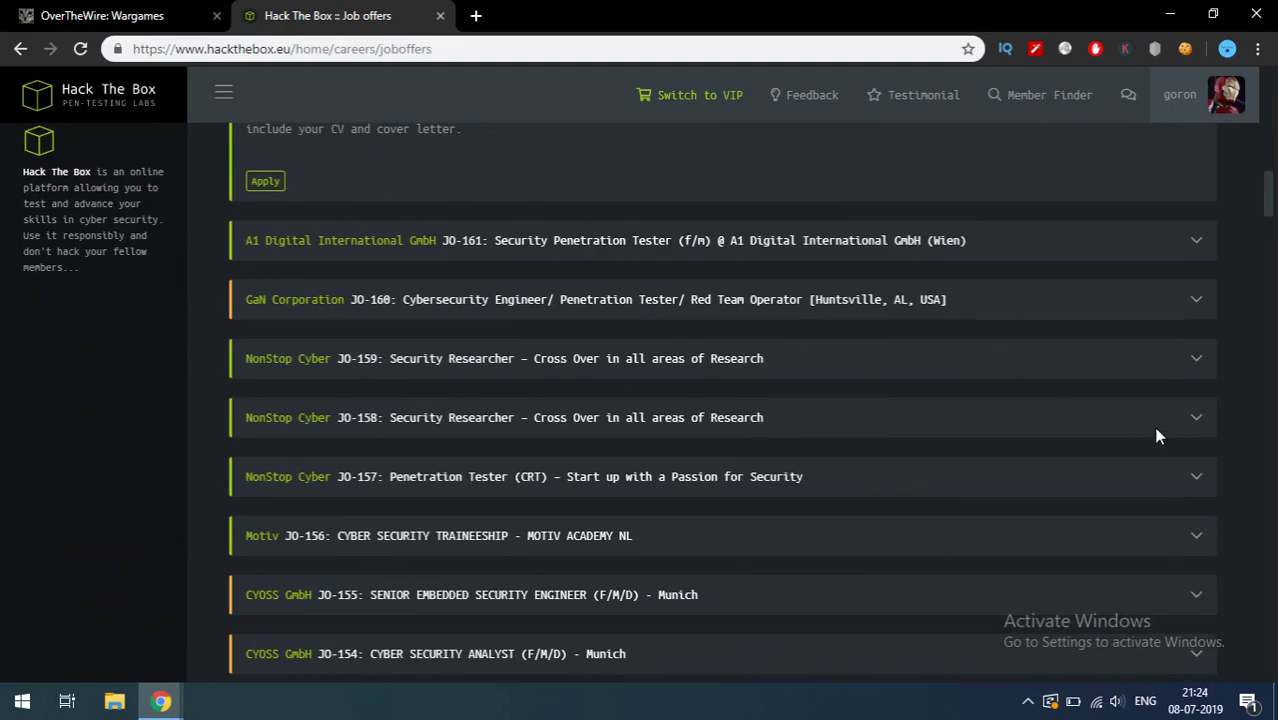
{"action": "left_click", "coordinate": [1193, 480]}
{"action": "scroll", "coordinate": [1063, 472], "scroll_direction": "down", "scroll_amount": 1}
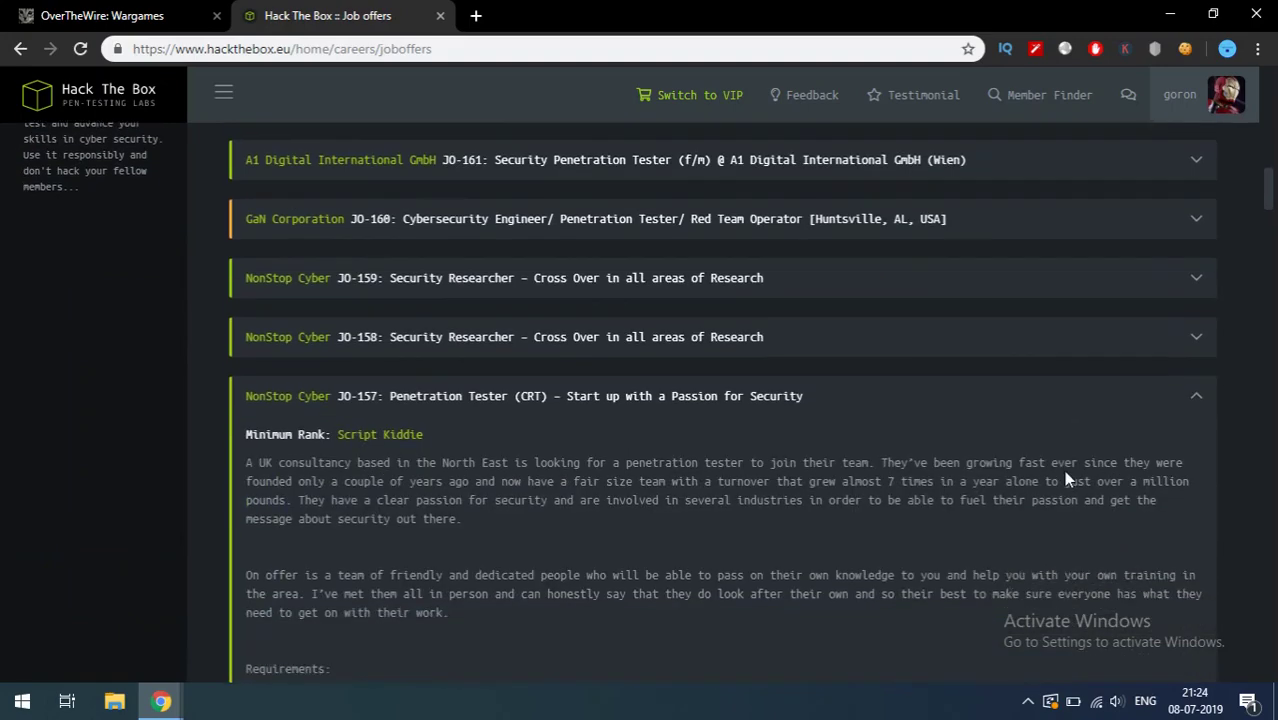
{"action": "scroll", "coordinate": [1063, 472], "scroll_direction": "down", "scroll_amount": 1}
{"action": "scroll", "coordinate": [1065, 476], "scroll_direction": "down", "scroll_amount": 2}
{"action": "scroll", "coordinate": [1063, 470], "scroll_direction": "down", "scroll_amount": 2}
{"action": "scroll", "coordinate": [1064, 475], "scroll_direction": "down", "scroll_amount": 1}
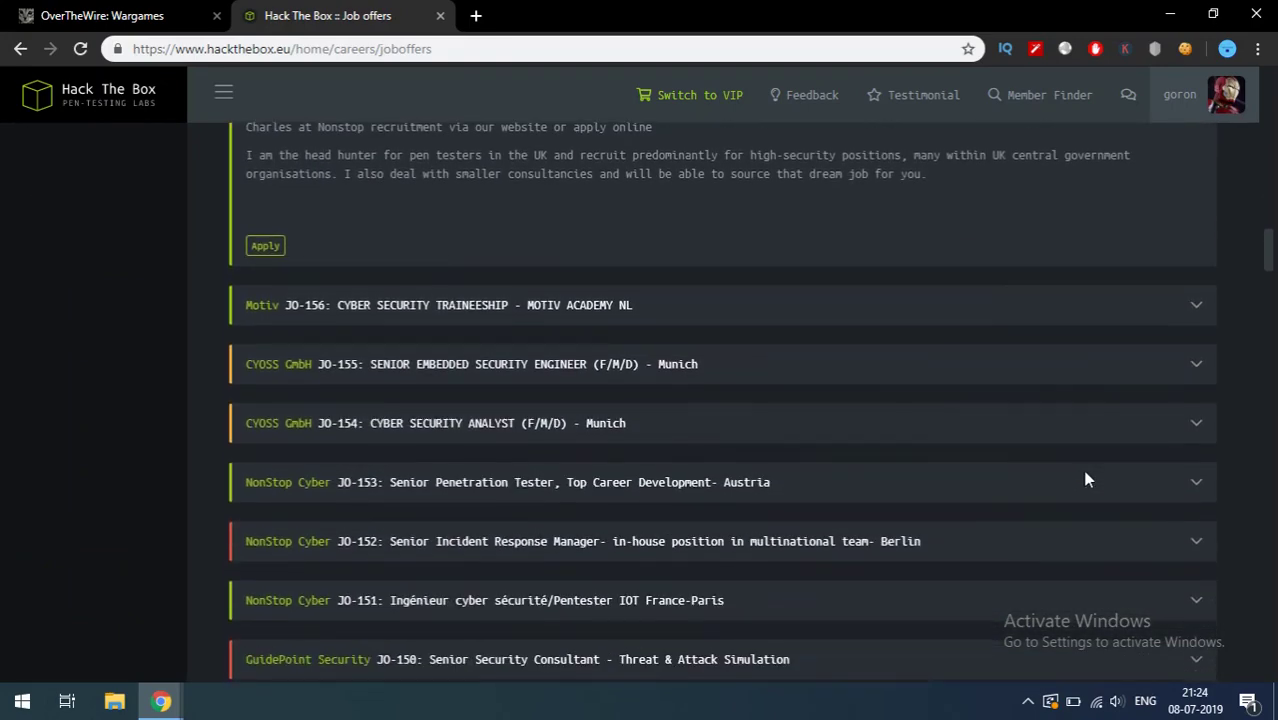
Expand the JO-153 senior penetration tester offer, then return to the dashboard.
{"action": "left_click", "coordinate": [1193, 487]}
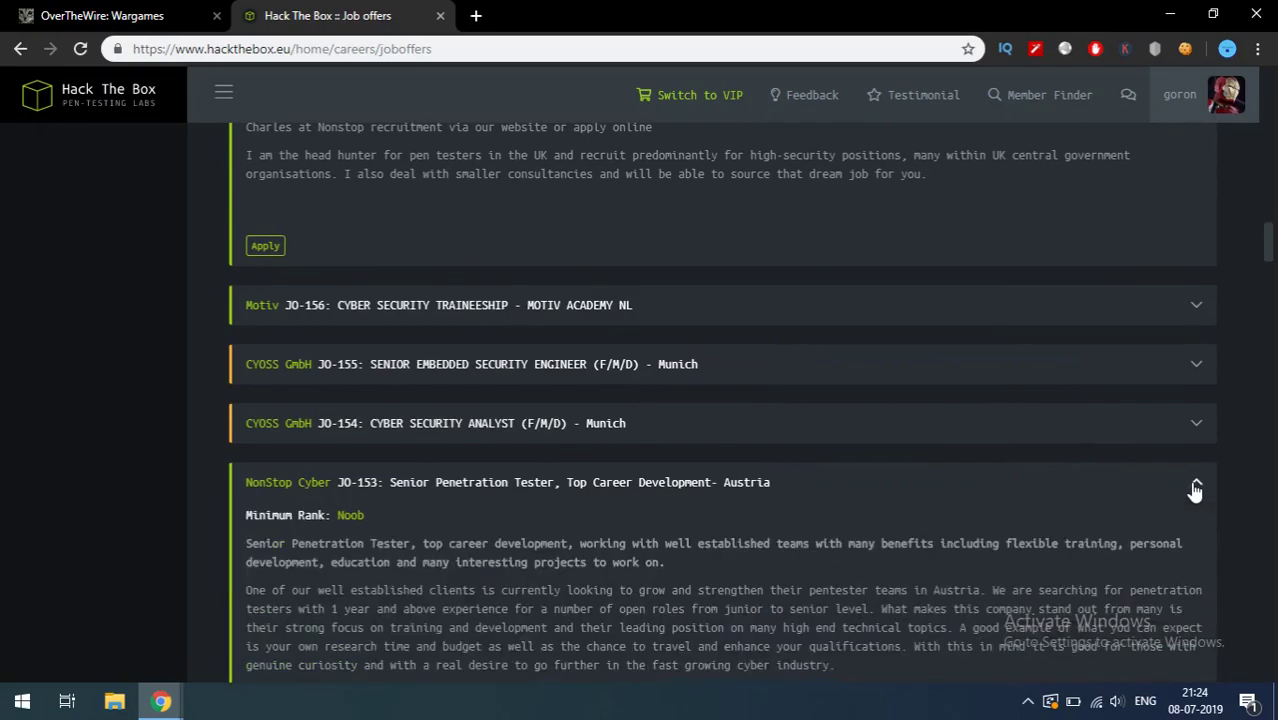
{"action": "scroll", "coordinate": [923, 505], "scroll_direction": "down", "scroll_amount": 3}
{"action": "scroll", "coordinate": [923, 508], "scroll_direction": "down", "scroll_amount": 4}
{"action": "scroll", "coordinate": [921, 508], "scroll_direction": "down", "scroll_amount": 3}
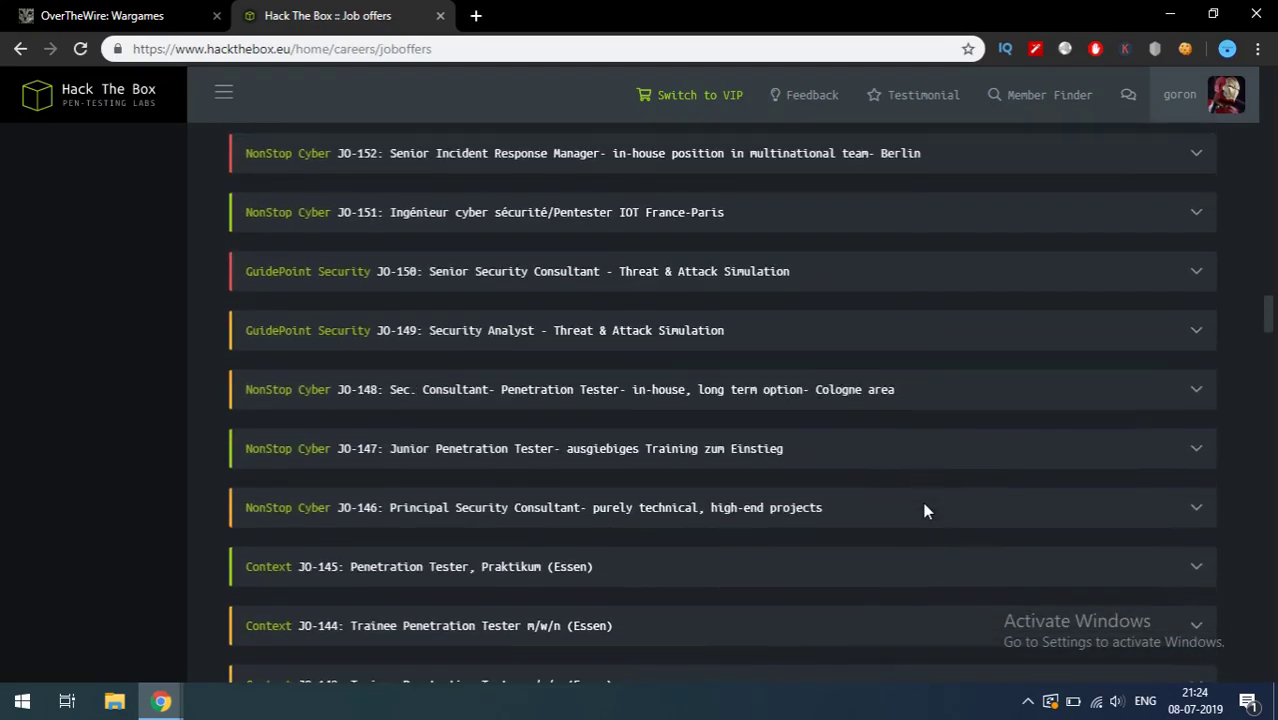
{"action": "scroll", "coordinate": [1150, 466], "scroll_direction": "up", "scroll_amount": 7}
{"action": "scroll", "coordinate": [1147, 470], "scroll_direction": "up", "scroll_amount": 10}
{"action": "scroll", "coordinate": [1147, 470], "scroll_direction": "up", "scroll_amount": 5}
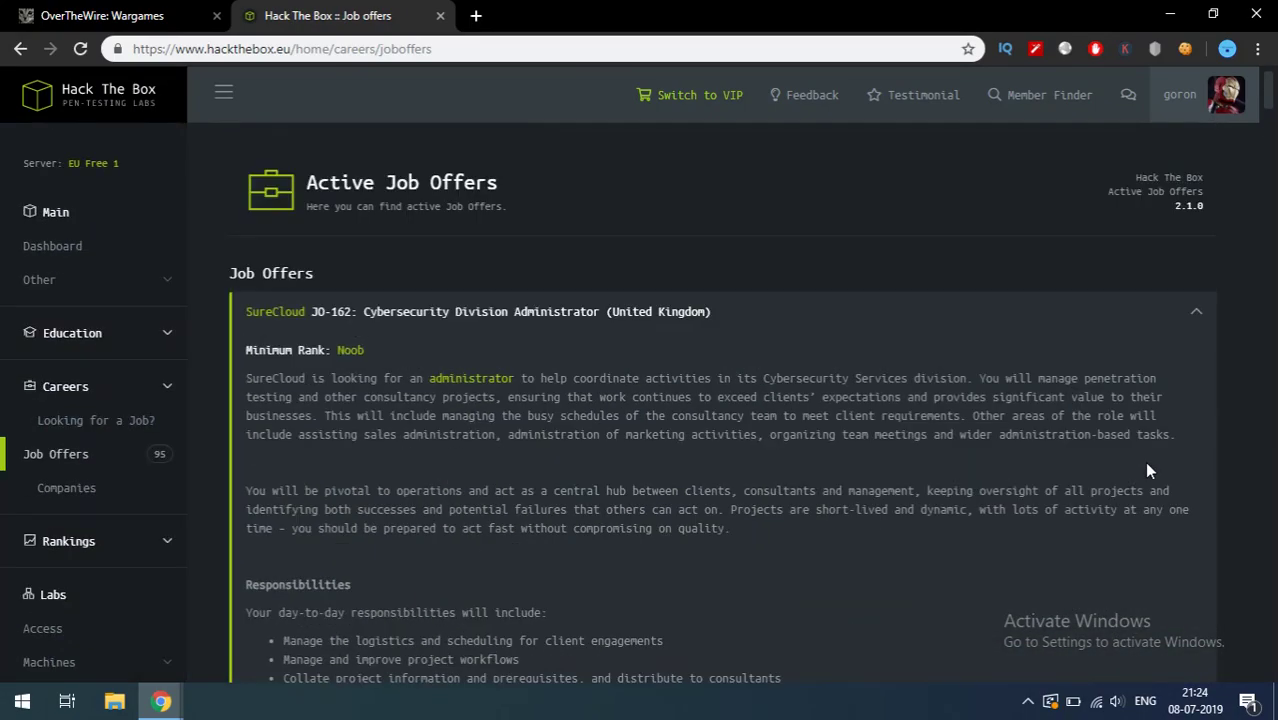
{"action": "left_click", "coordinate": [67, 252]}
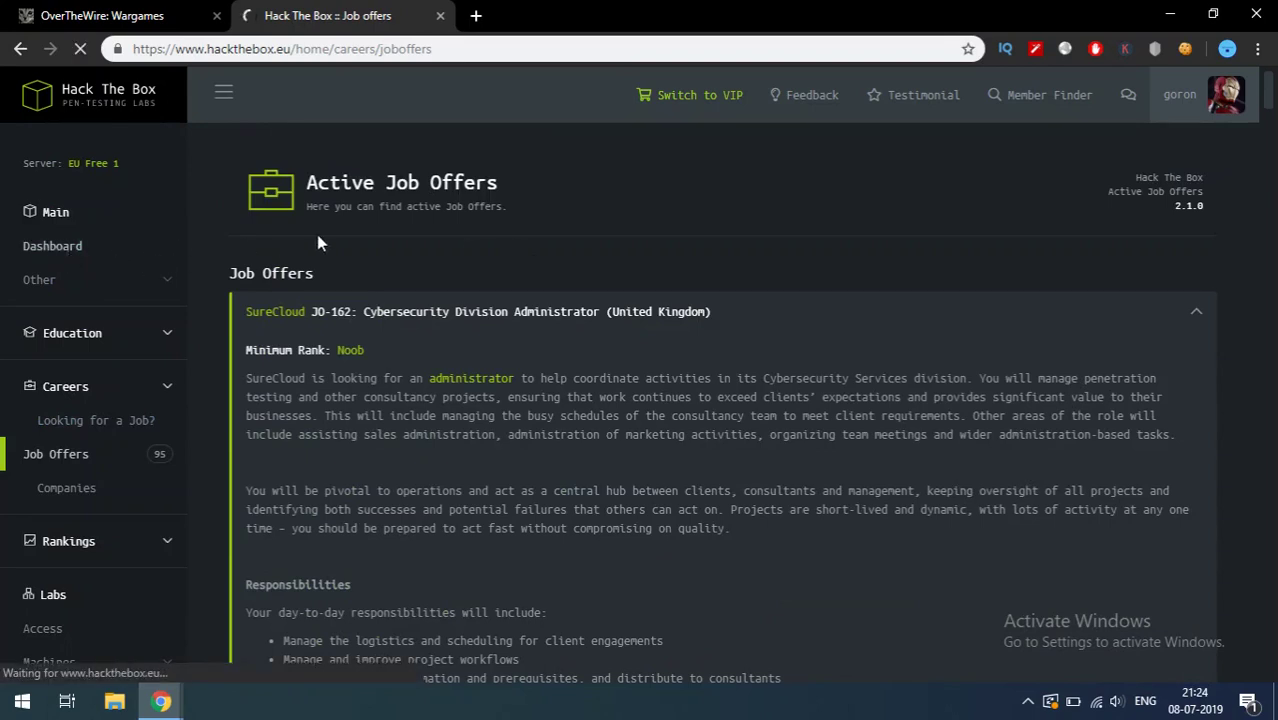
Switch to the OverTheWire Wargames browser tab.
{"action": "left_click", "coordinate": [133, 20]}
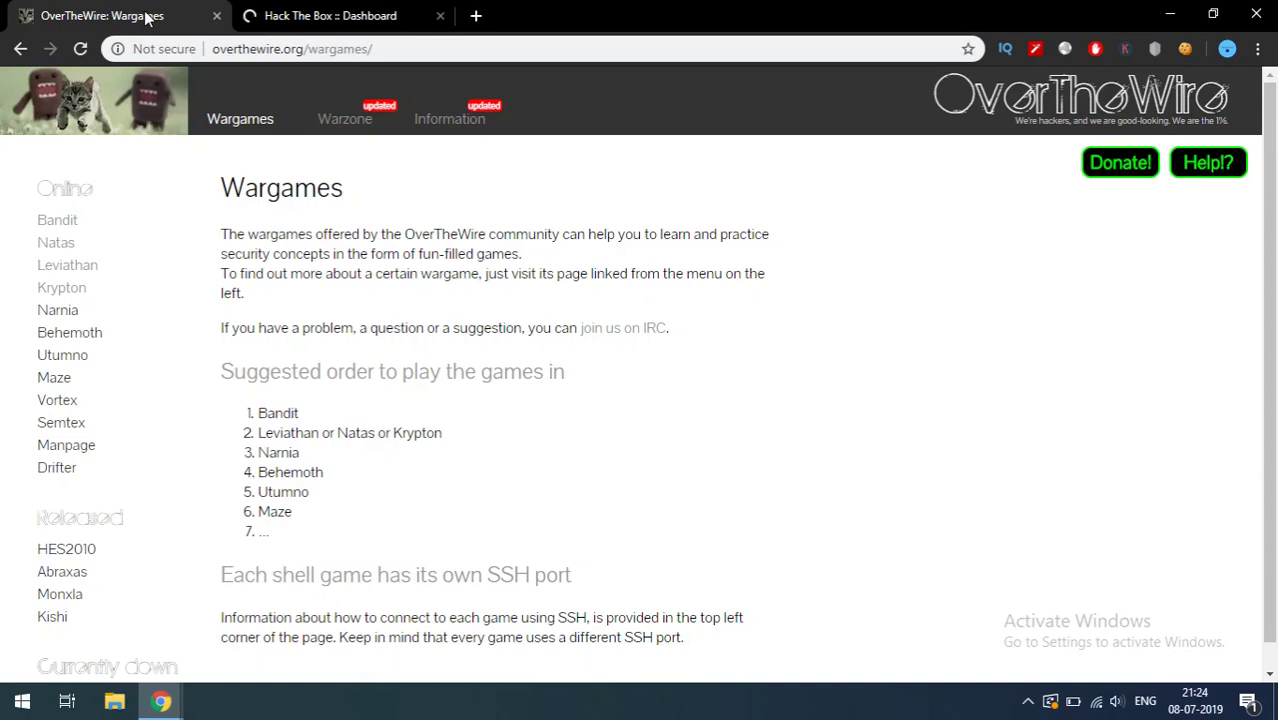